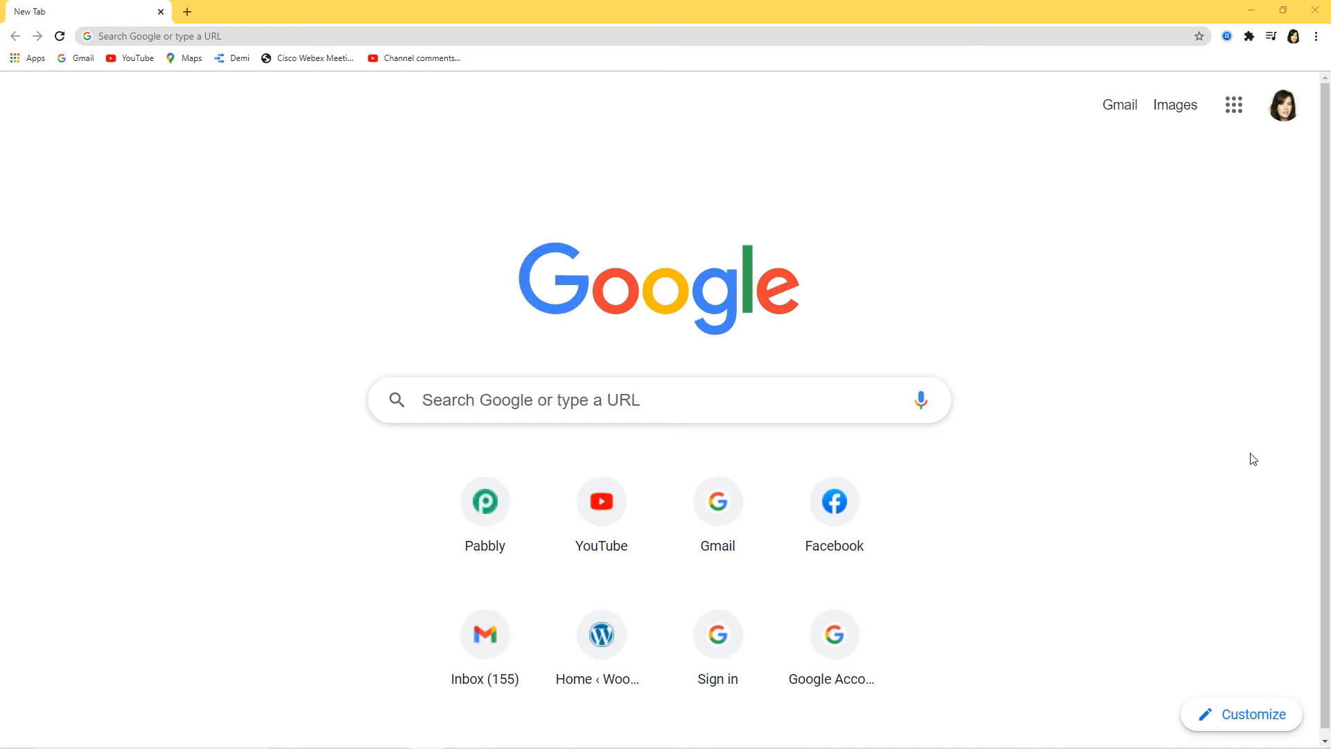
# Step: Load the Pabbly website, view the Pabbly Connect product page, and sign in
pyautogui.click(360, 36)
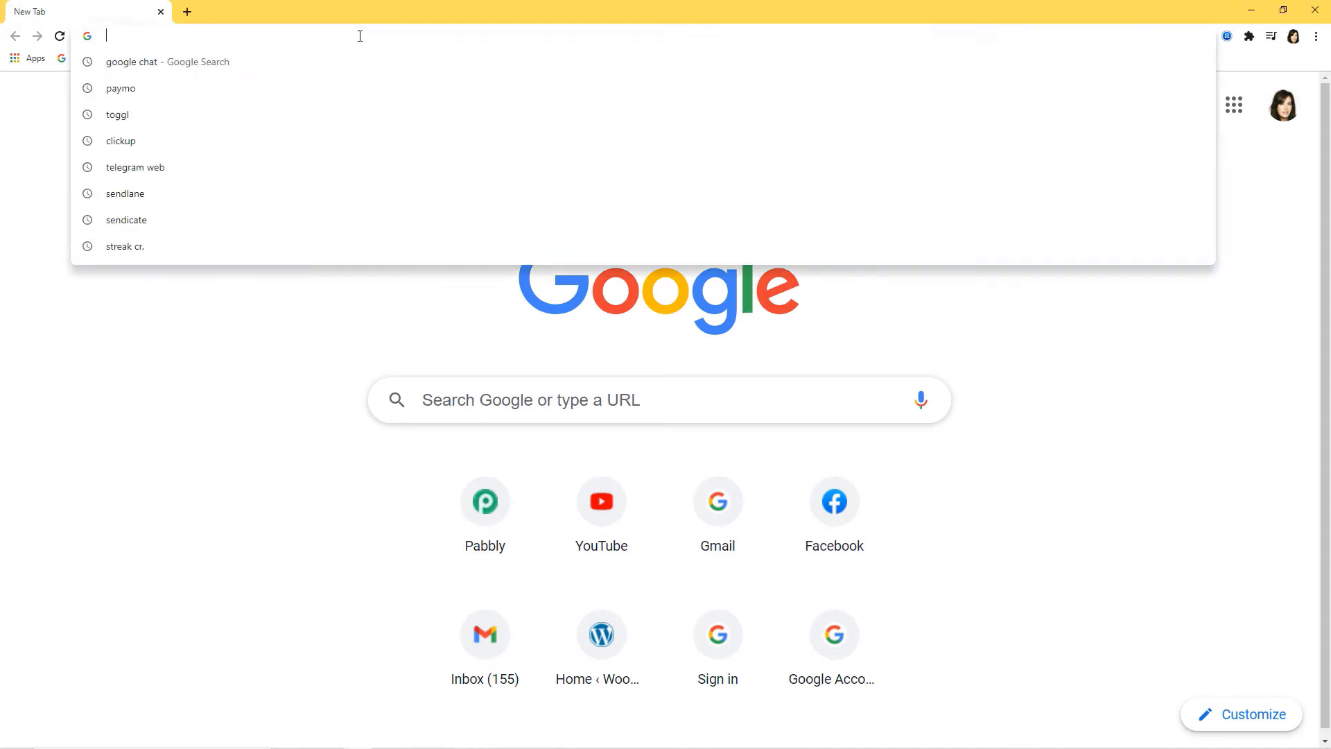
pyautogui.write('pabbly.com')
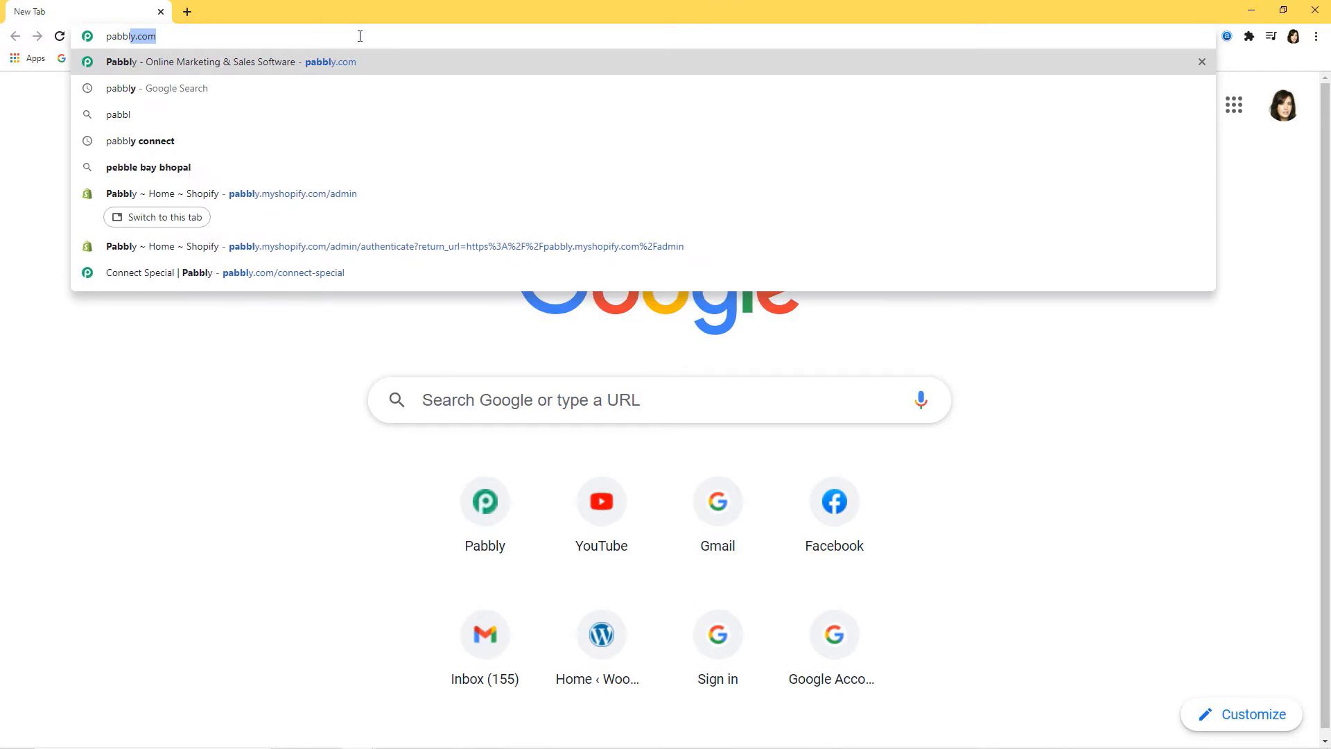
pyautogui.press('Return')
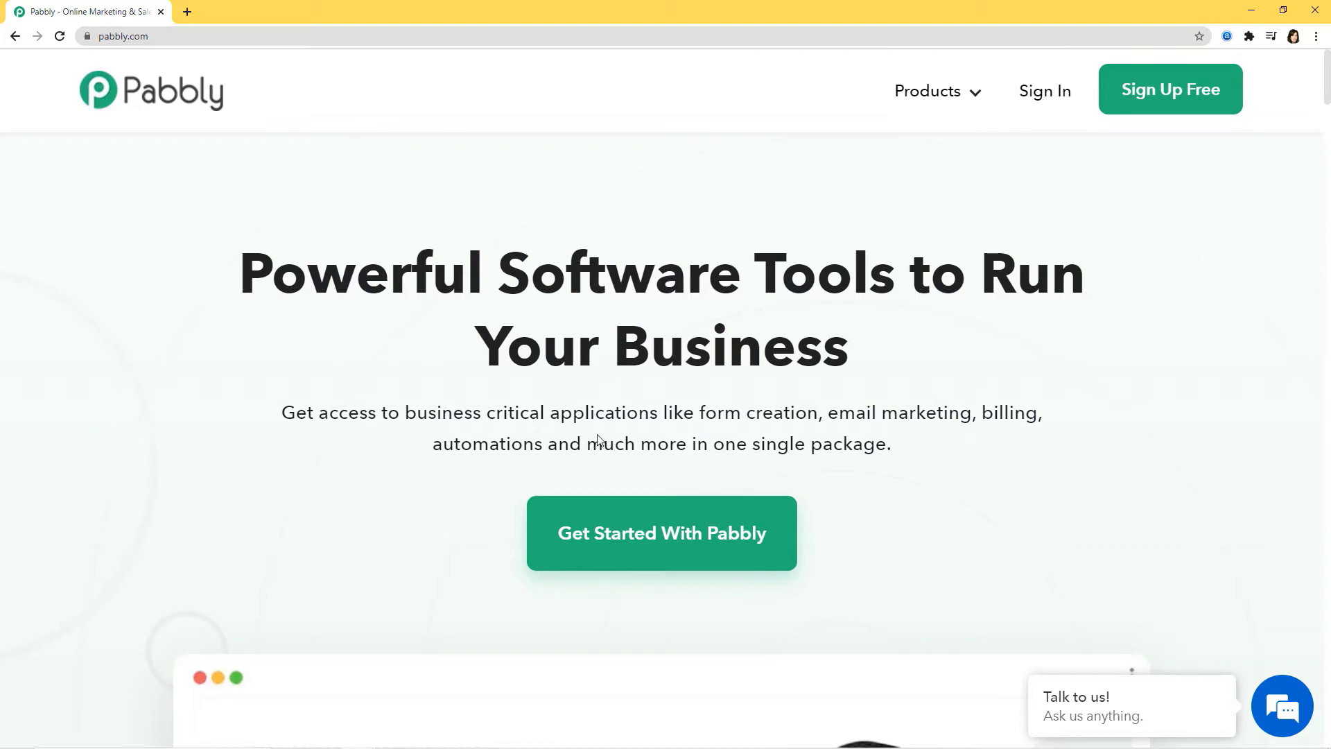
pyautogui.moveTo(935, 96)
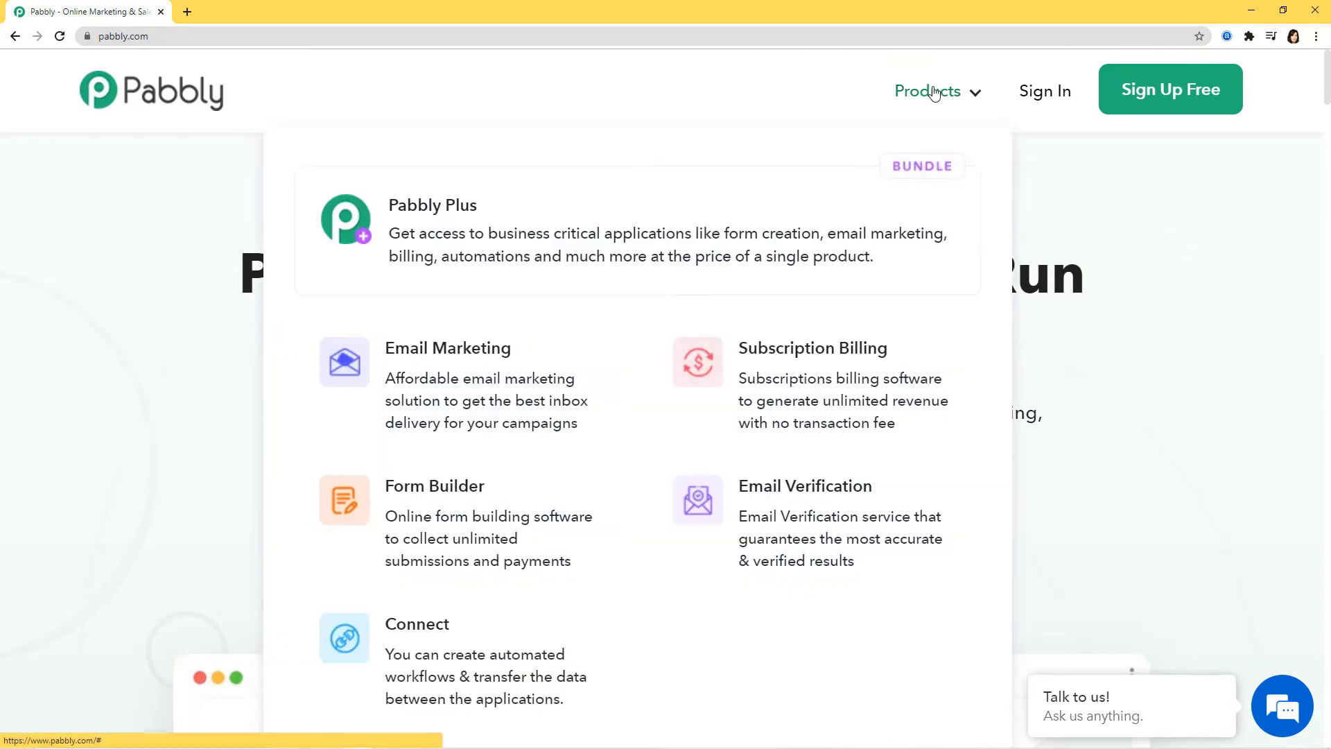
pyautogui.click(444, 652)
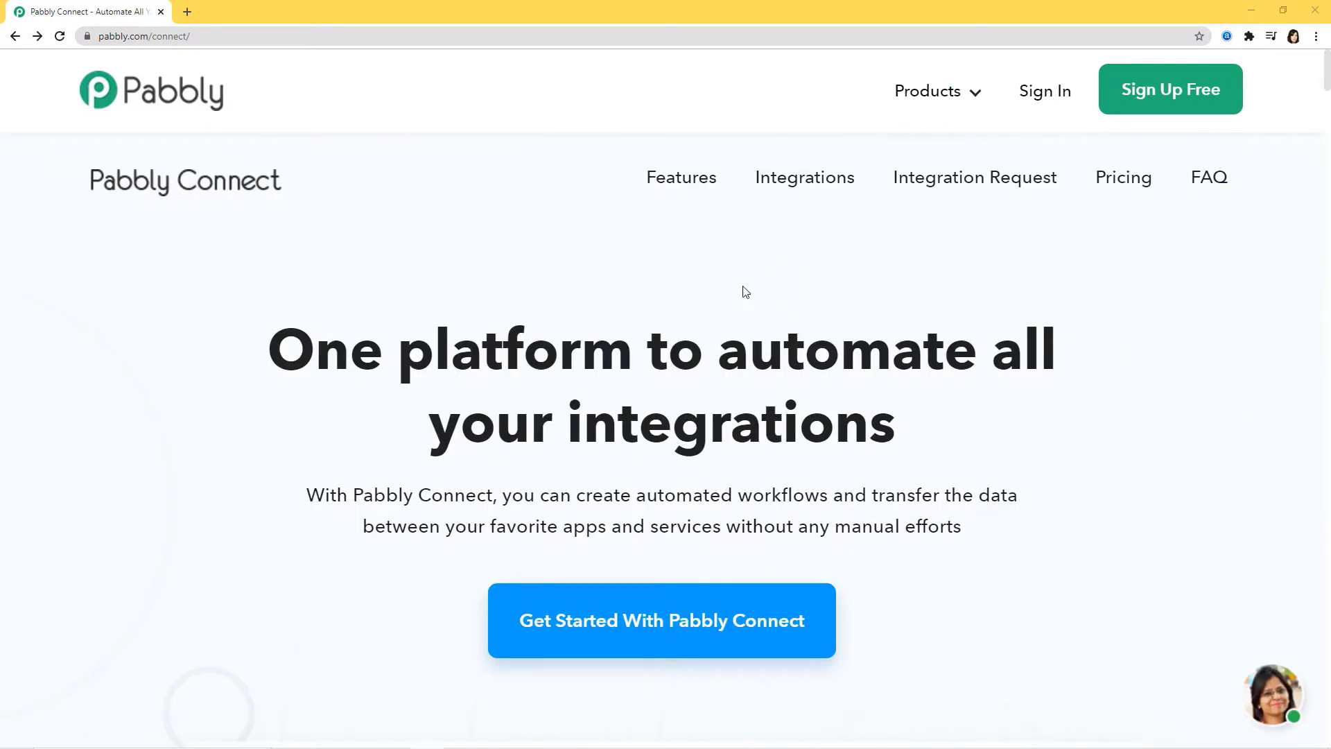
pyautogui.click(1043, 99)
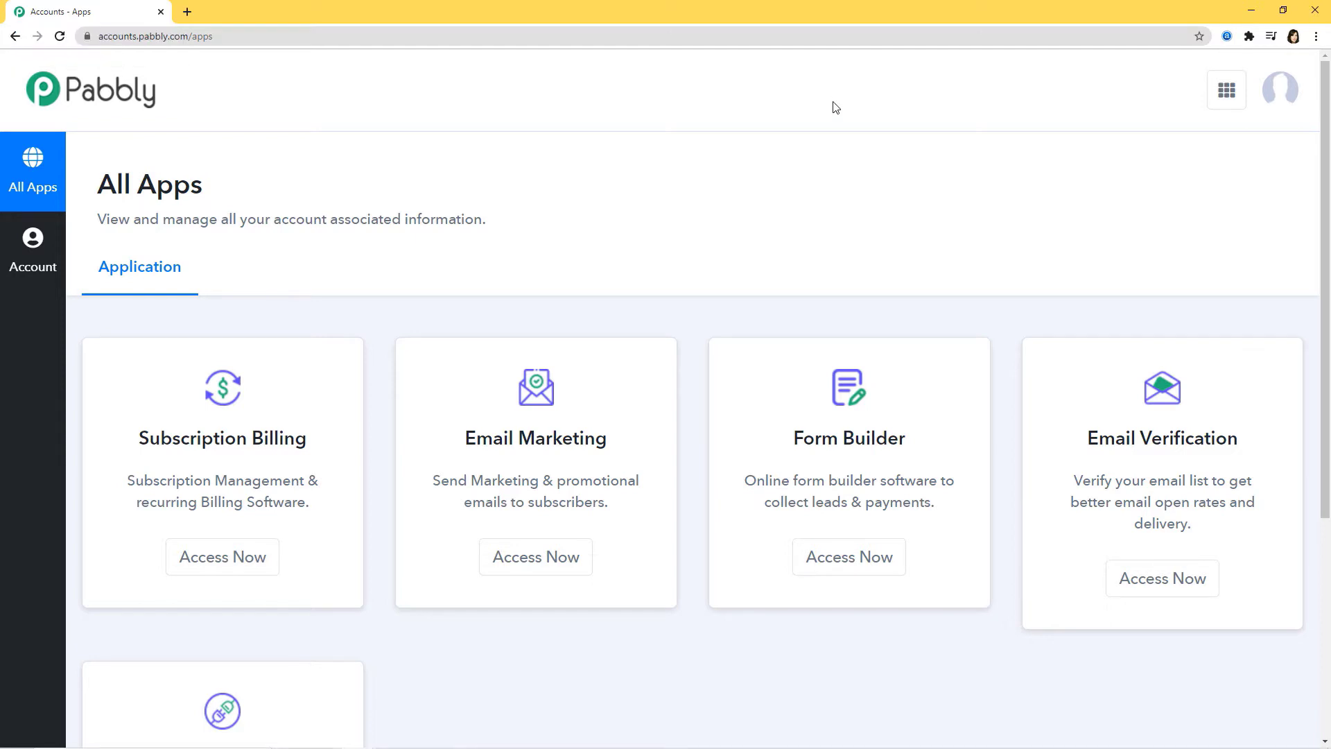
# Step: Launch Pabbly Connect from the account's apps and start a new workflow
pyautogui.scroll(-5, 835, 114)
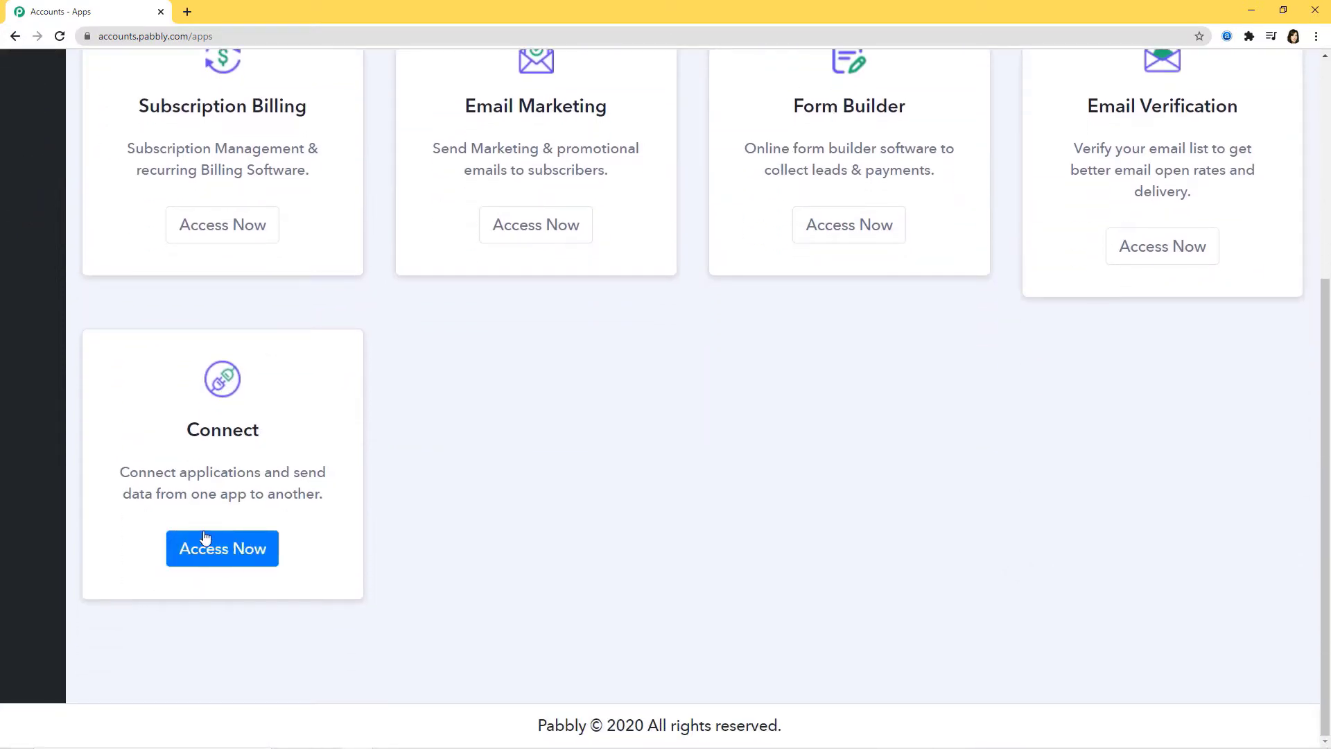
pyautogui.click(212, 551)
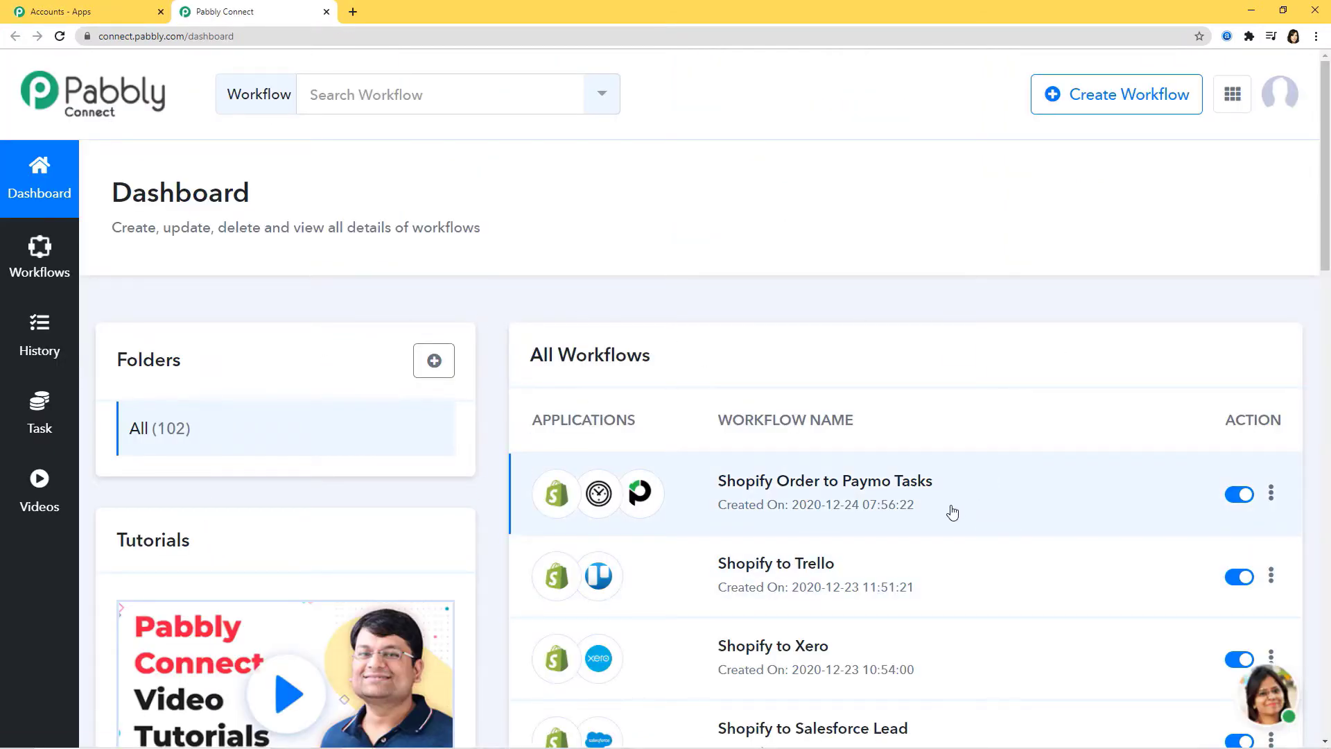
pyautogui.scroll(-3, 951, 513)
pyautogui.scroll(3, 951, 513)
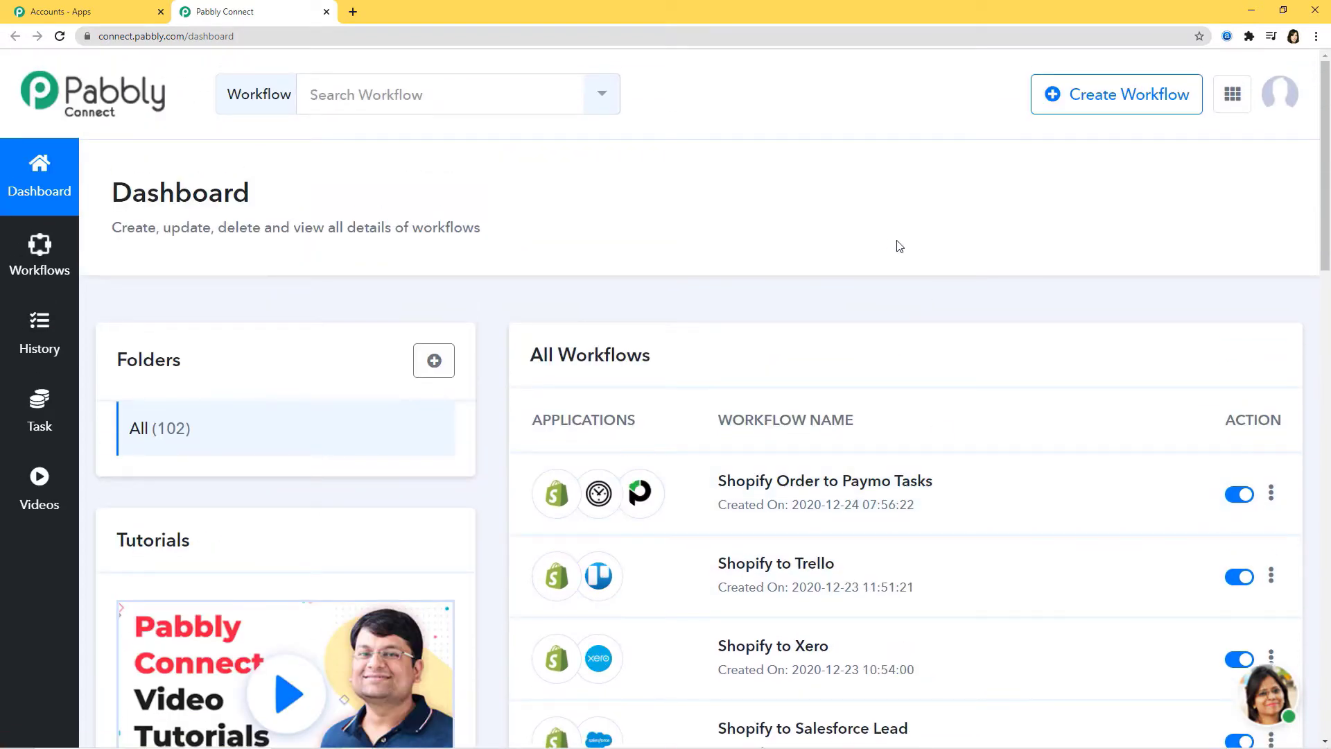
pyautogui.click(1100, 99)
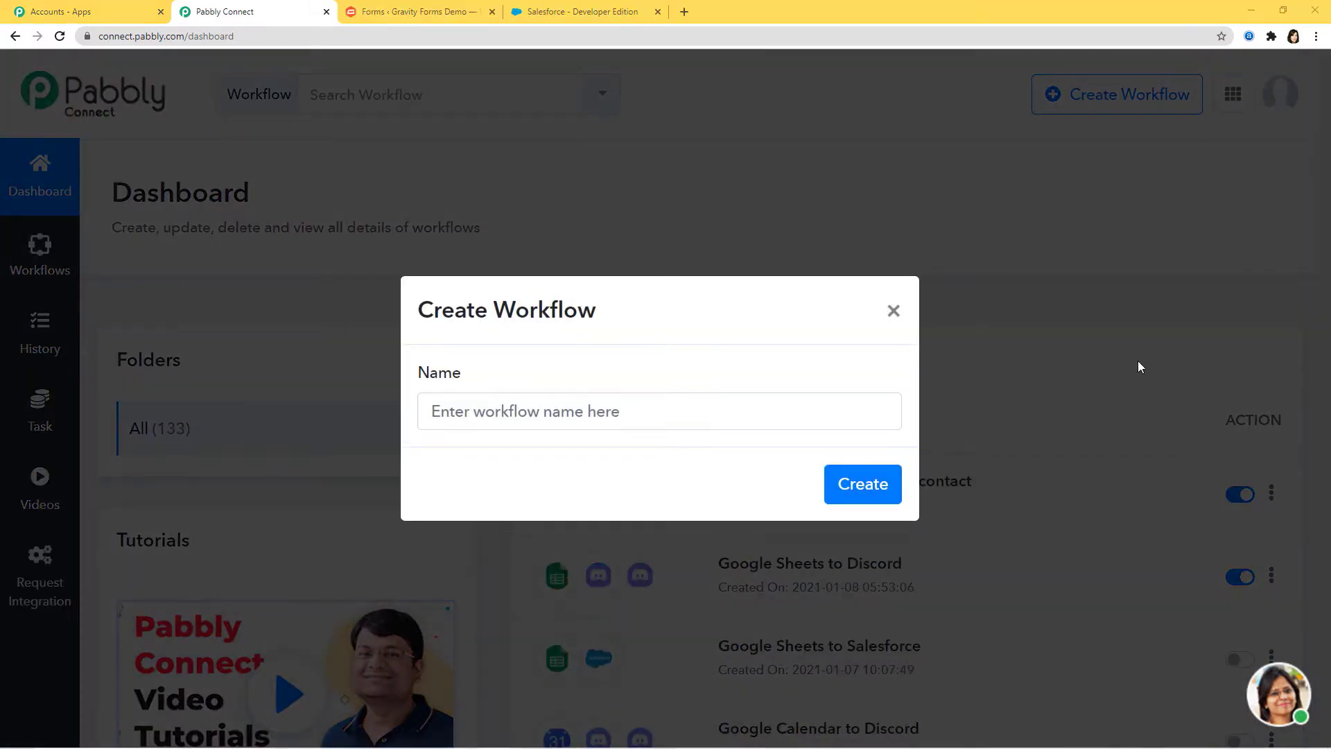
# Step: Name the workflow 'Gravity Forms to Salesforce Lead' and create it
pyautogui.click(570, 413)
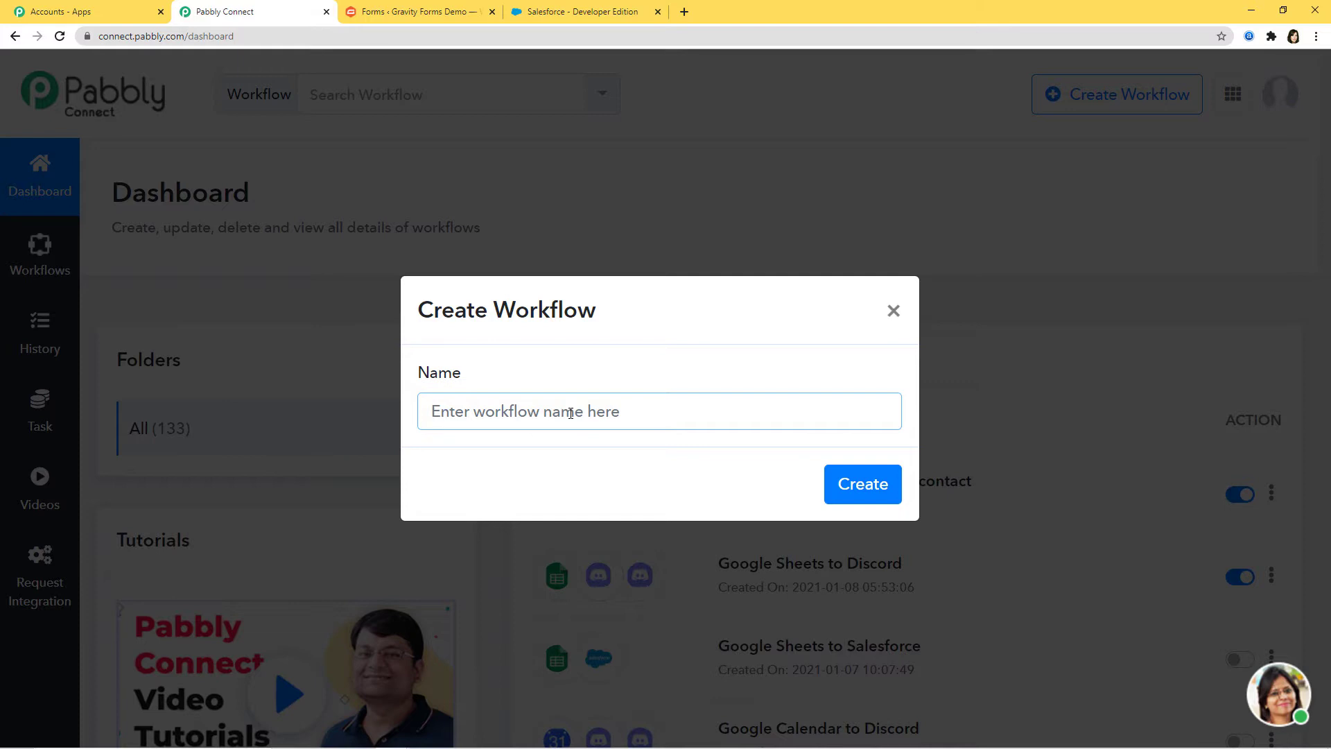
pyautogui.write('Grav')
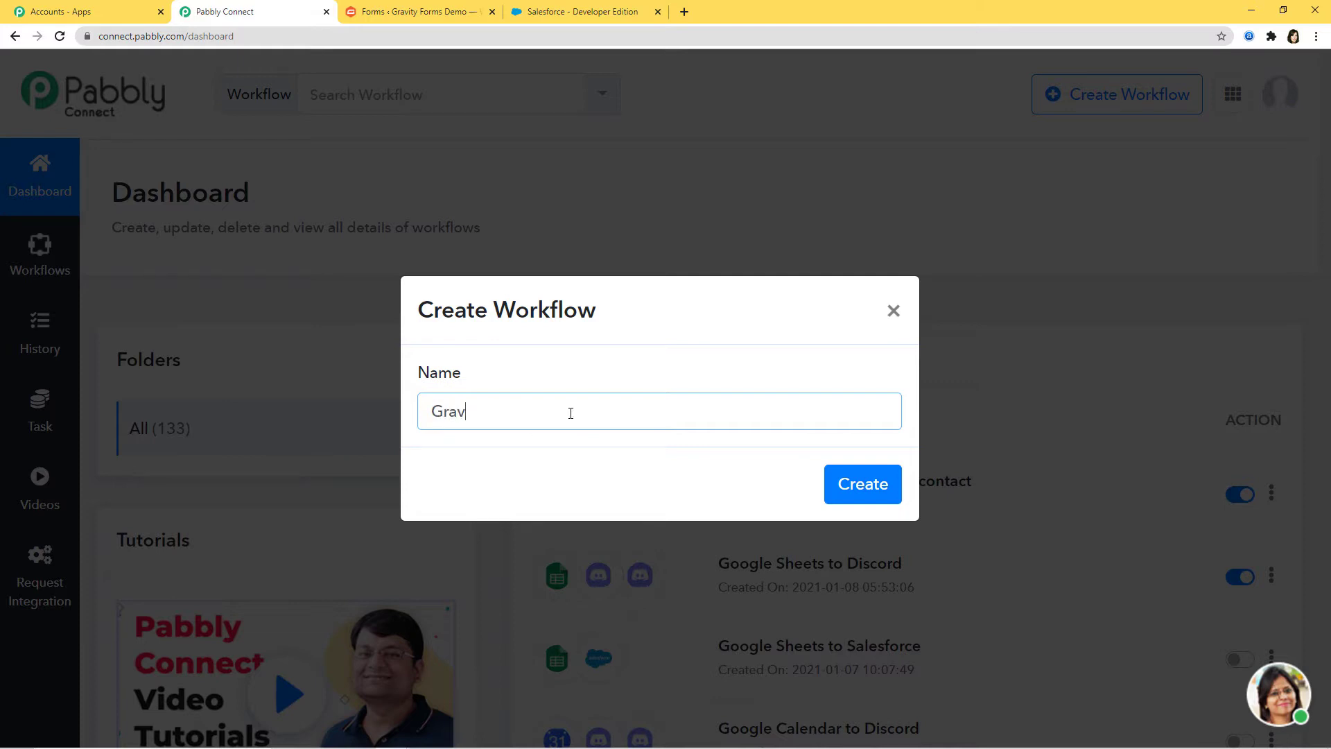
pyautogui.write('ity Forms to Salesforc')
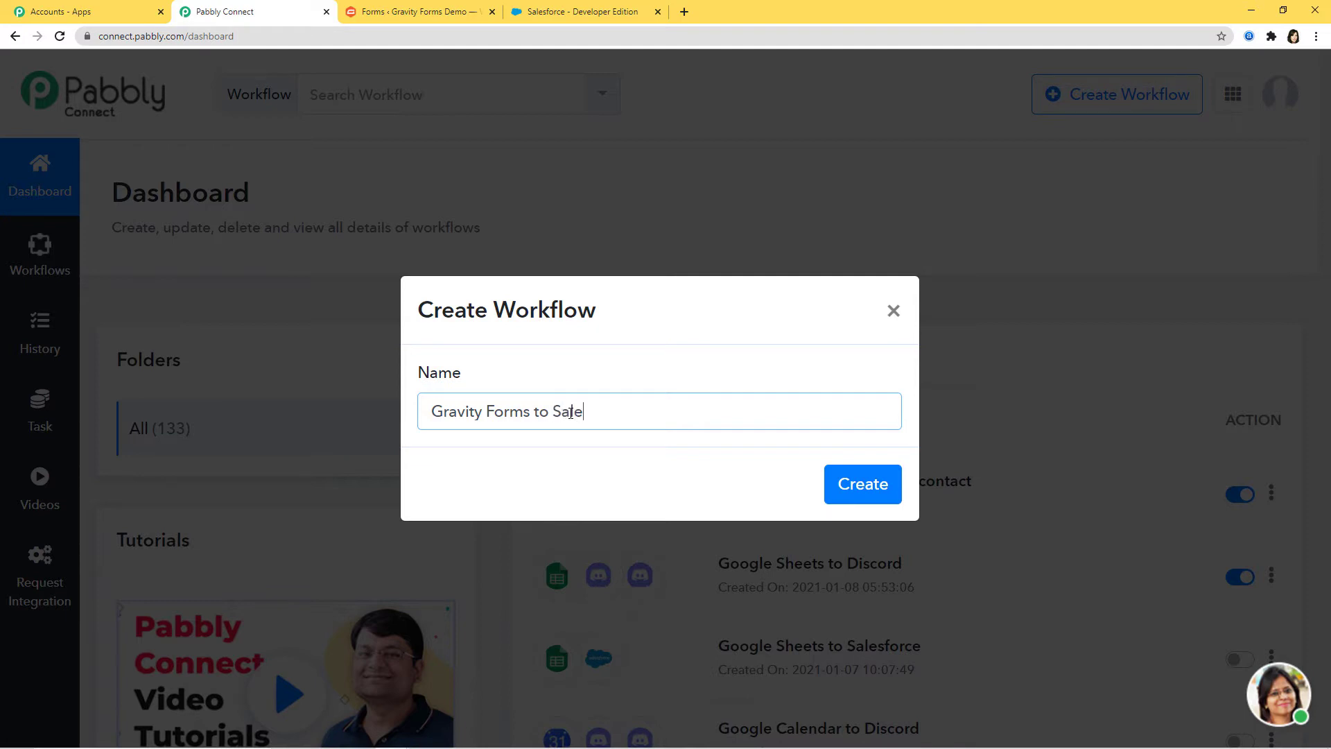
pyautogui.write('e Lead')
pyautogui.click(844, 482)
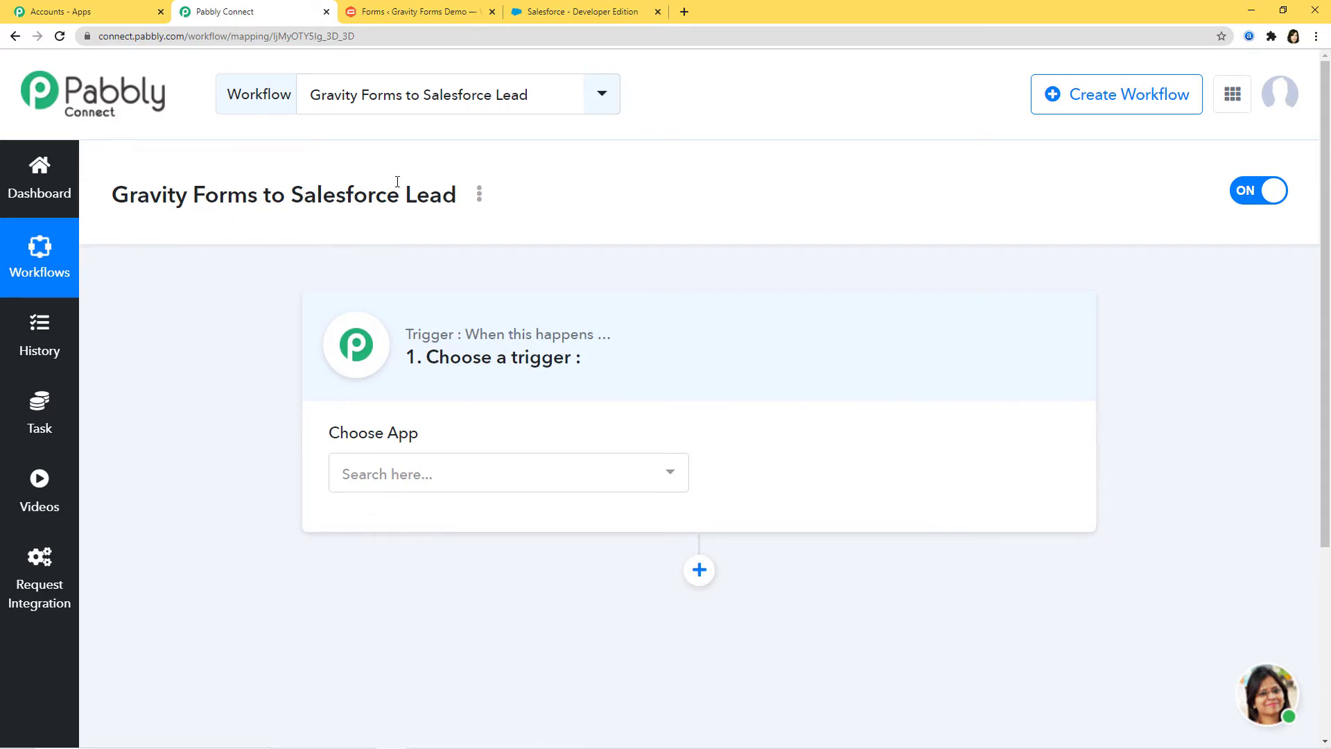
# Step: Set the trigger app to Gravity Forms with the New Response trigger event
pyautogui.click(520, 477)
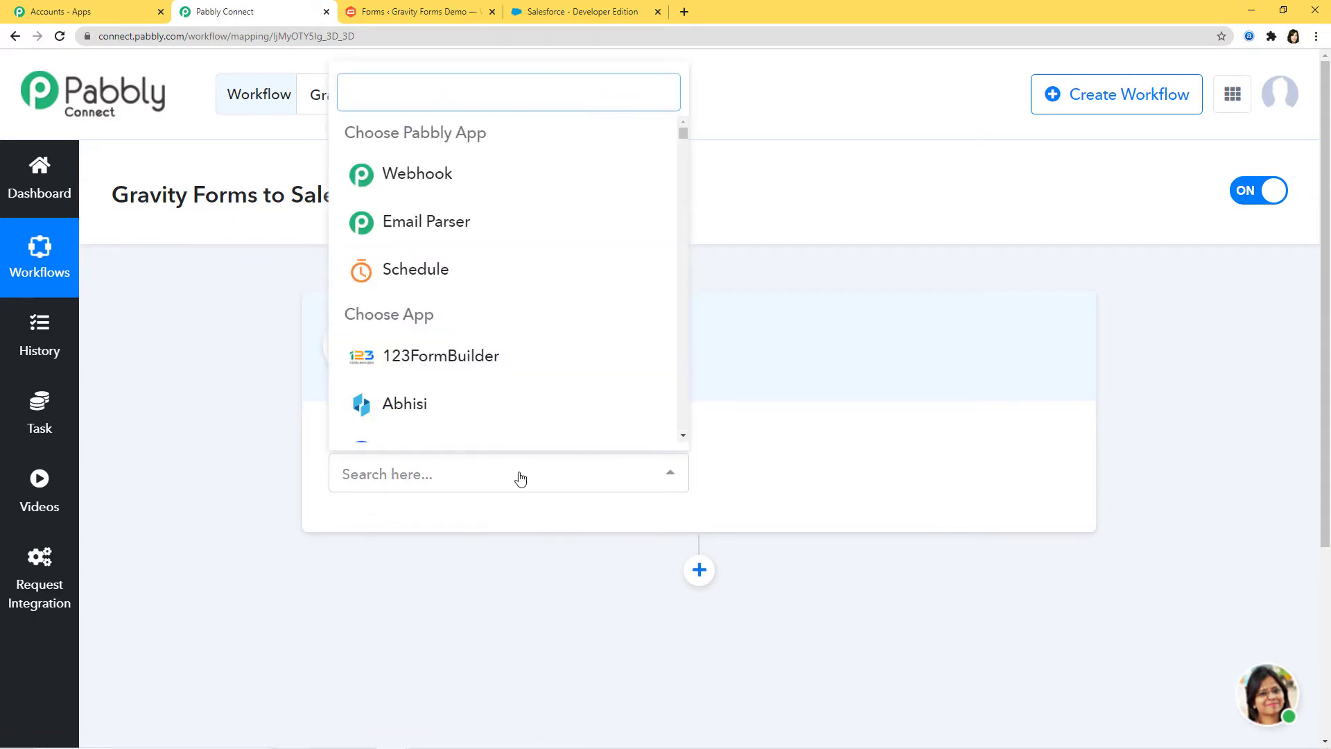
pyautogui.write('gravi')
pyautogui.click(522, 418)
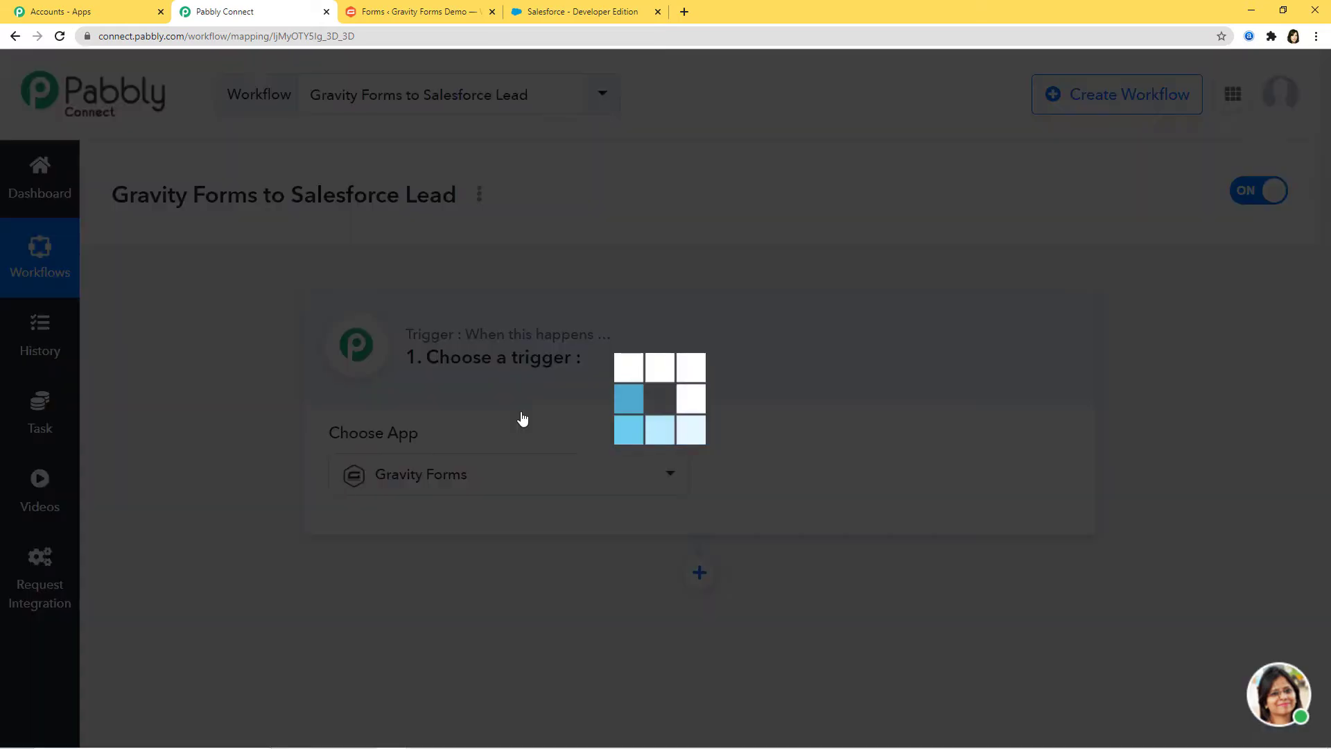
pyautogui.click(886, 474)
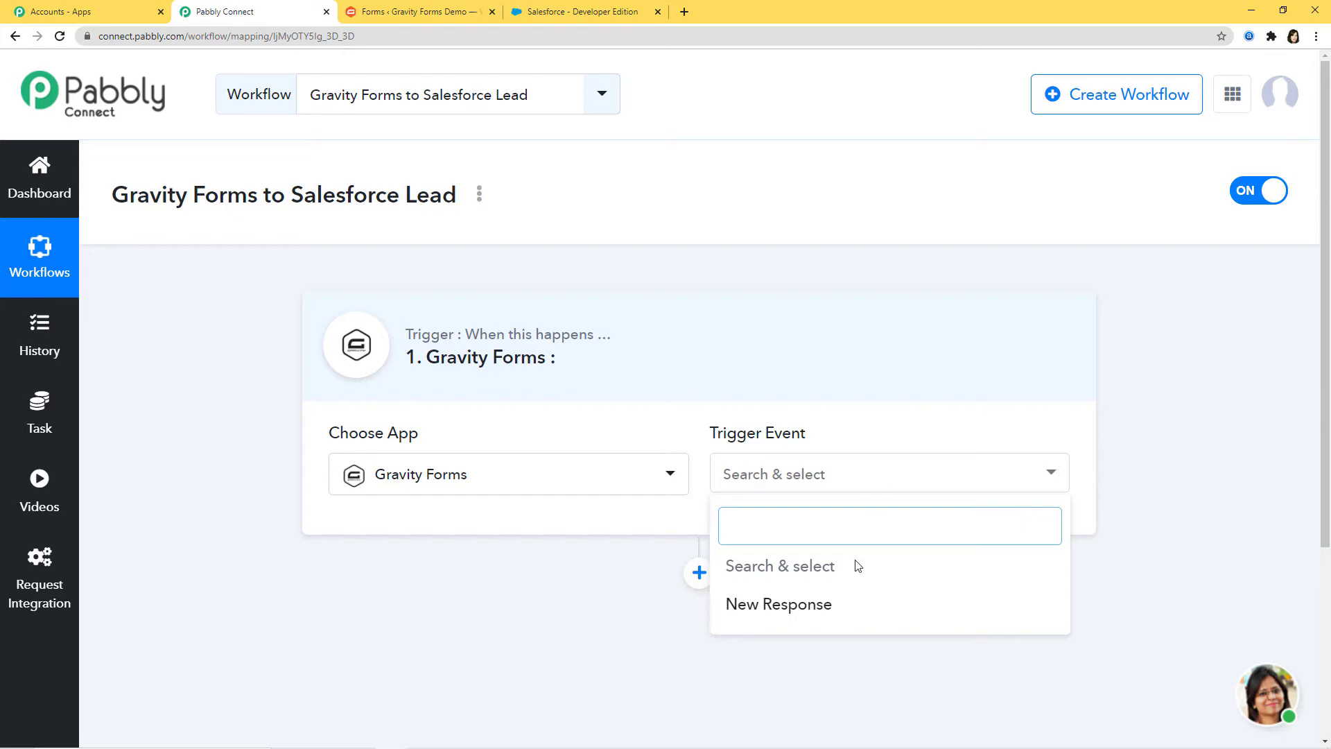
pyautogui.click(873, 609)
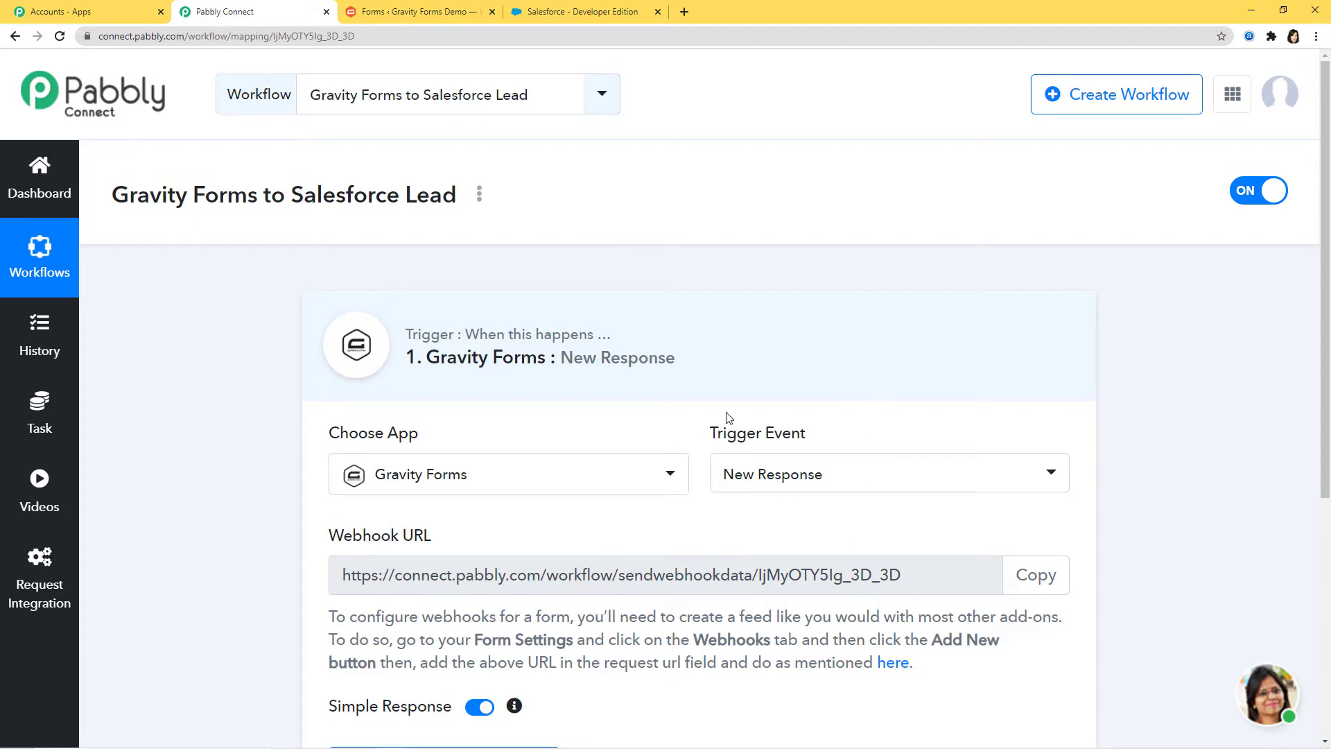
pyautogui.moveTo(716, 433); pyautogui.dragTo(807, 434)
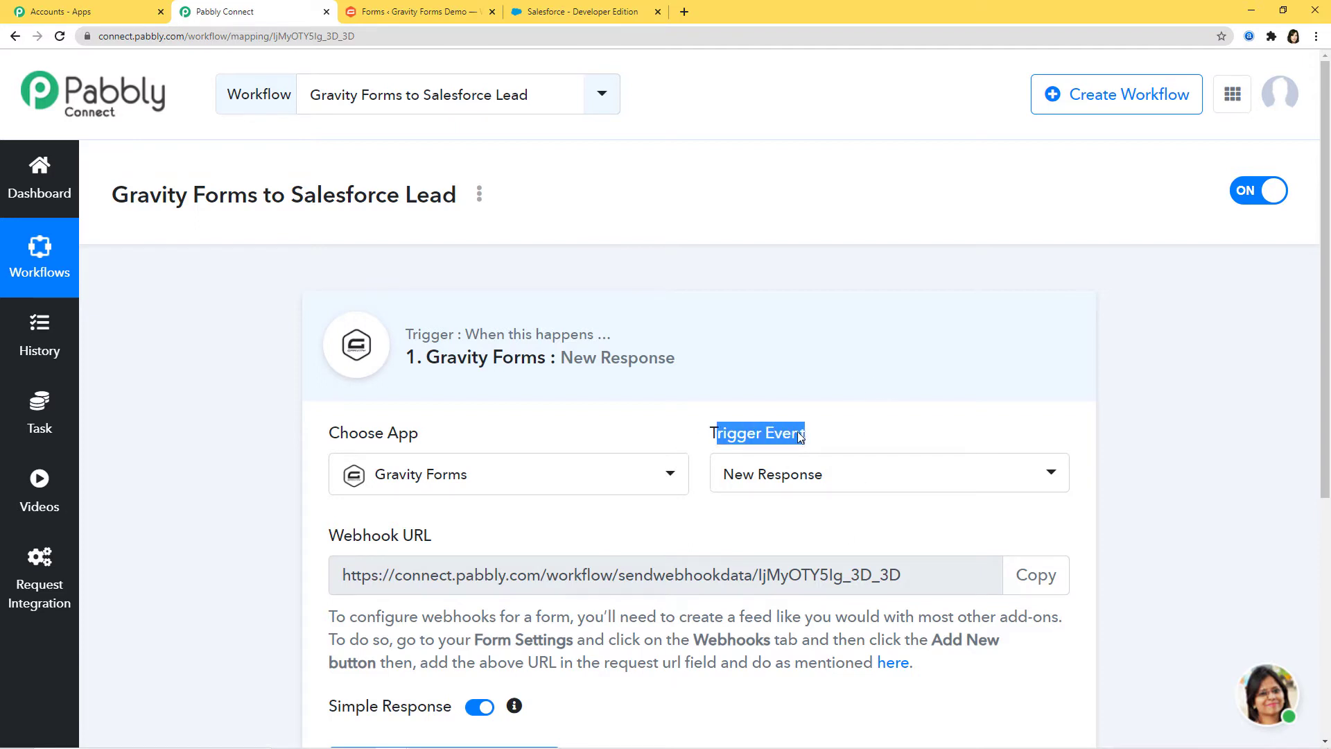
pyautogui.click(800, 435)
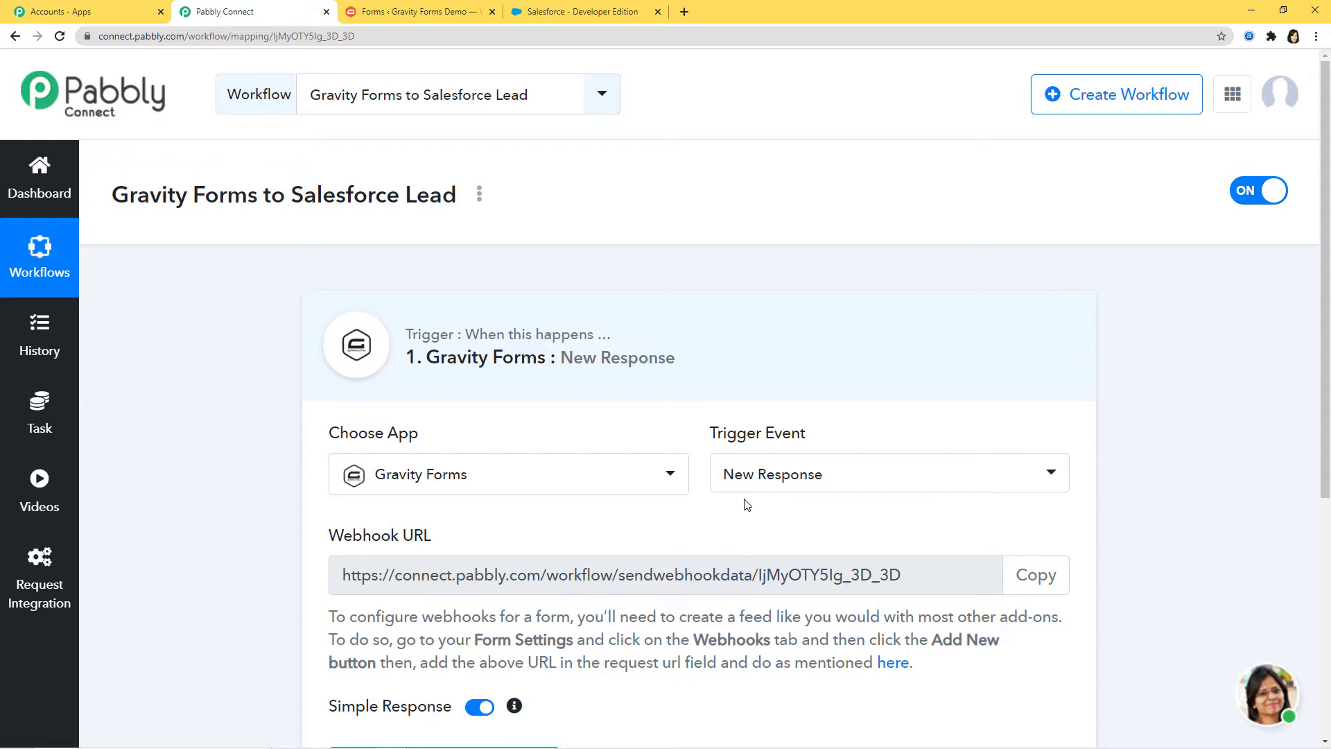
pyautogui.scroll(-2, 603, 371)
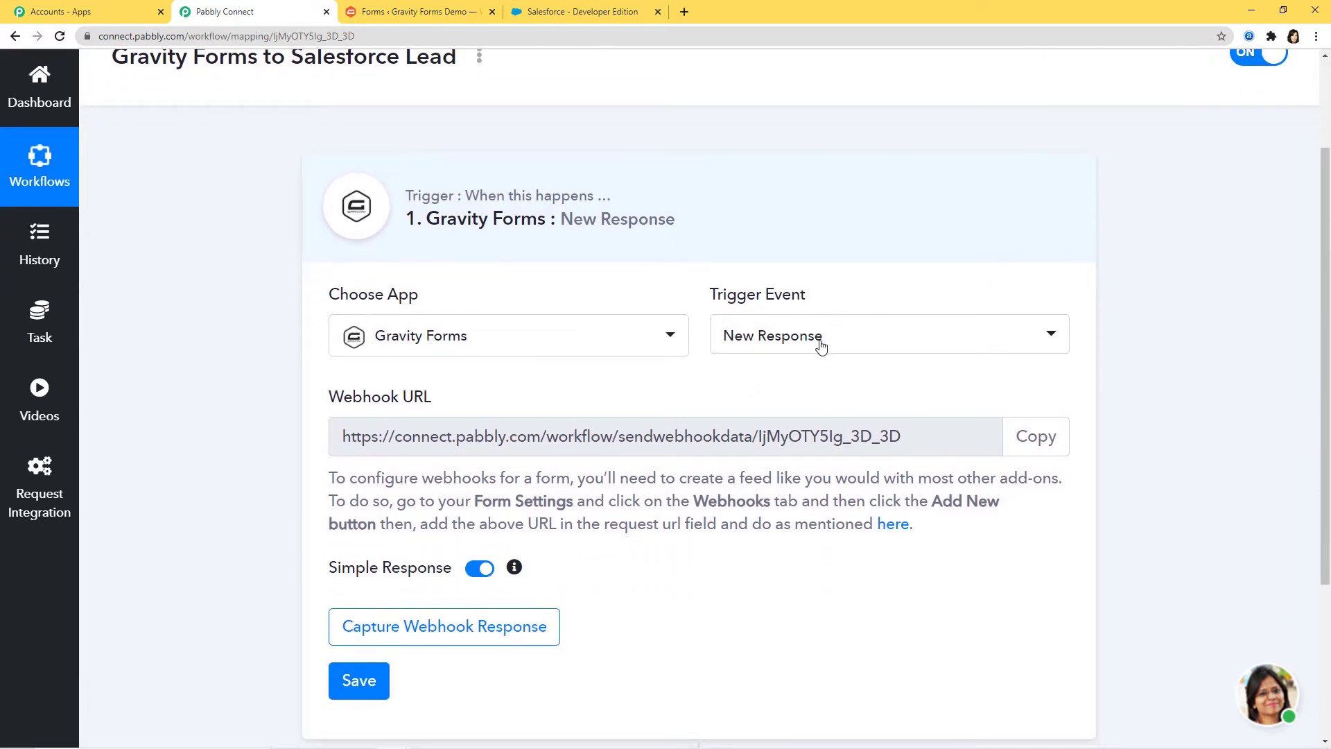
pyautogui.moveTo(350, 396); pyautogui.dragTo(425, 403)
pyautogui.click(366, 445)
pyautogui.scroll(1, 783, 534)
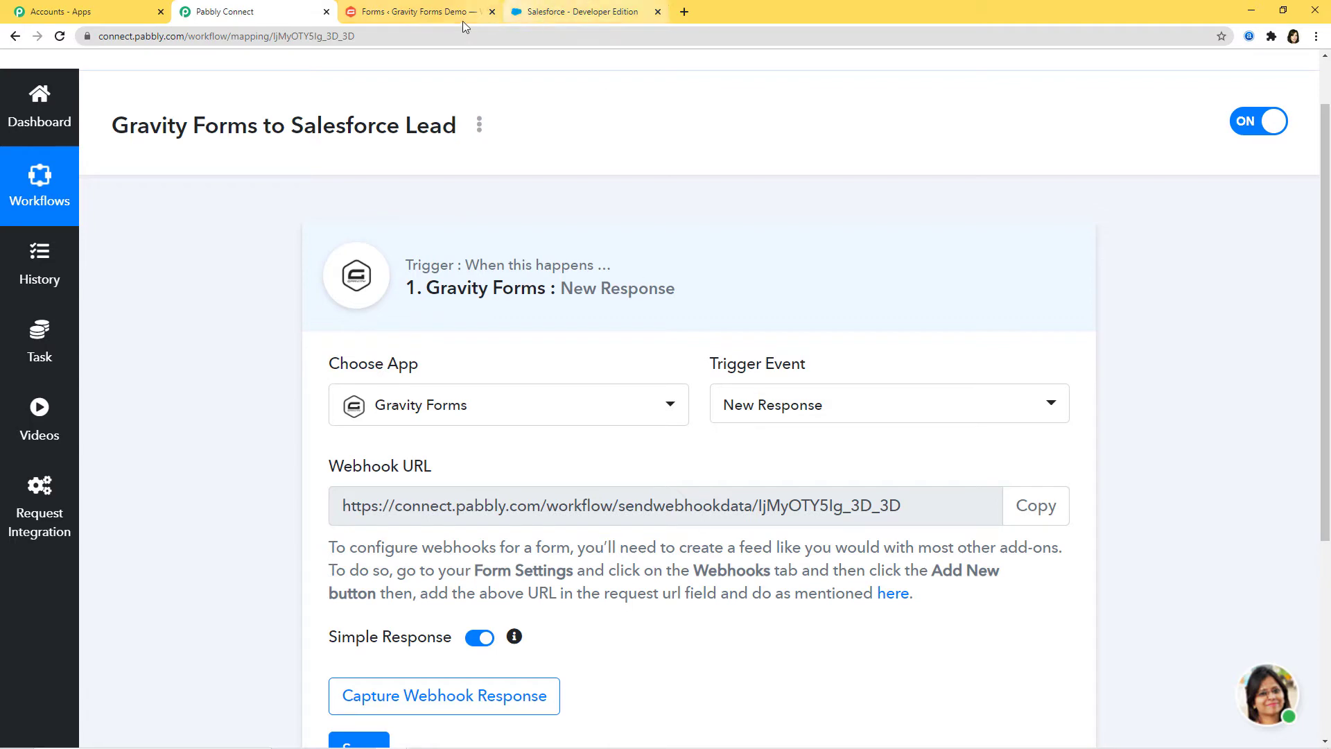
# Step: Open the Salesforce Lead Form's settings from the Gravity Forms forms list
pyautogui.click(435, 14)
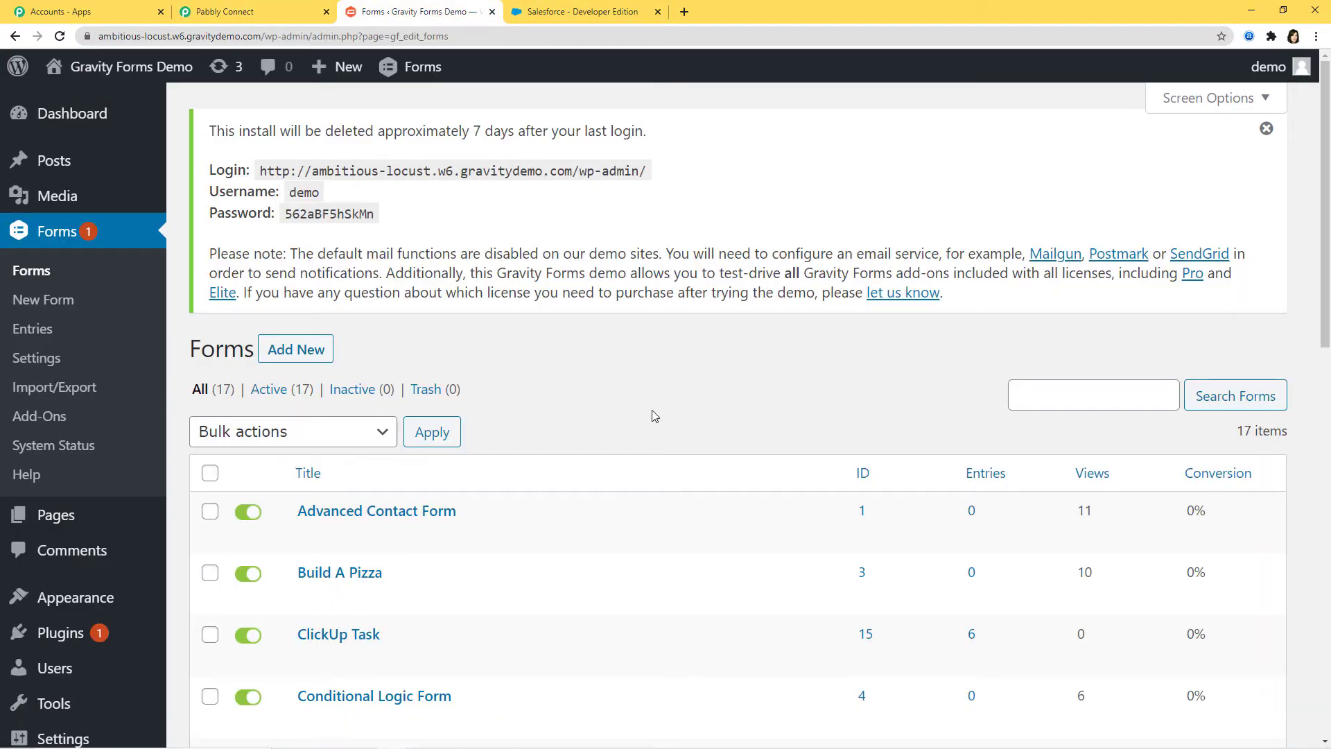
pyautogui.scroll(-1, 655, 416)
pyautogui.scroll(-7, 655, 416)
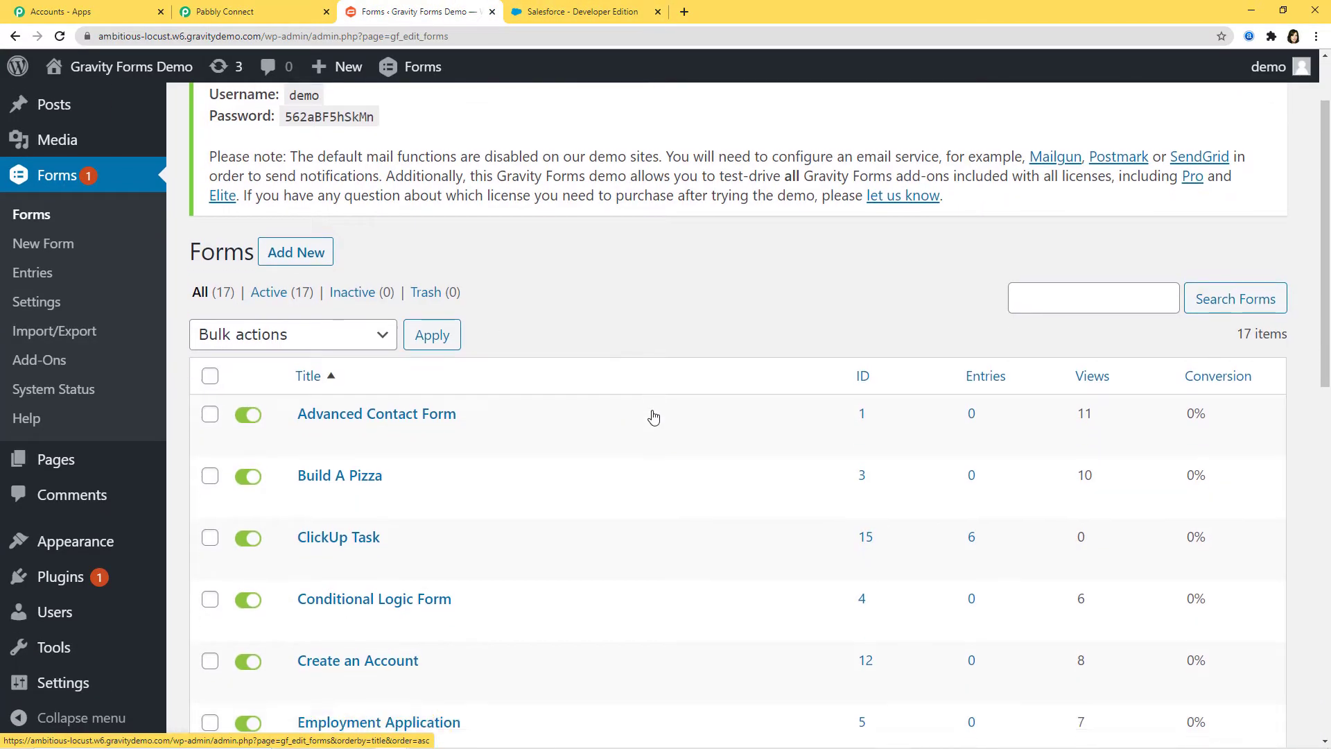
pyautogui.scroll(-3, 655, 416)
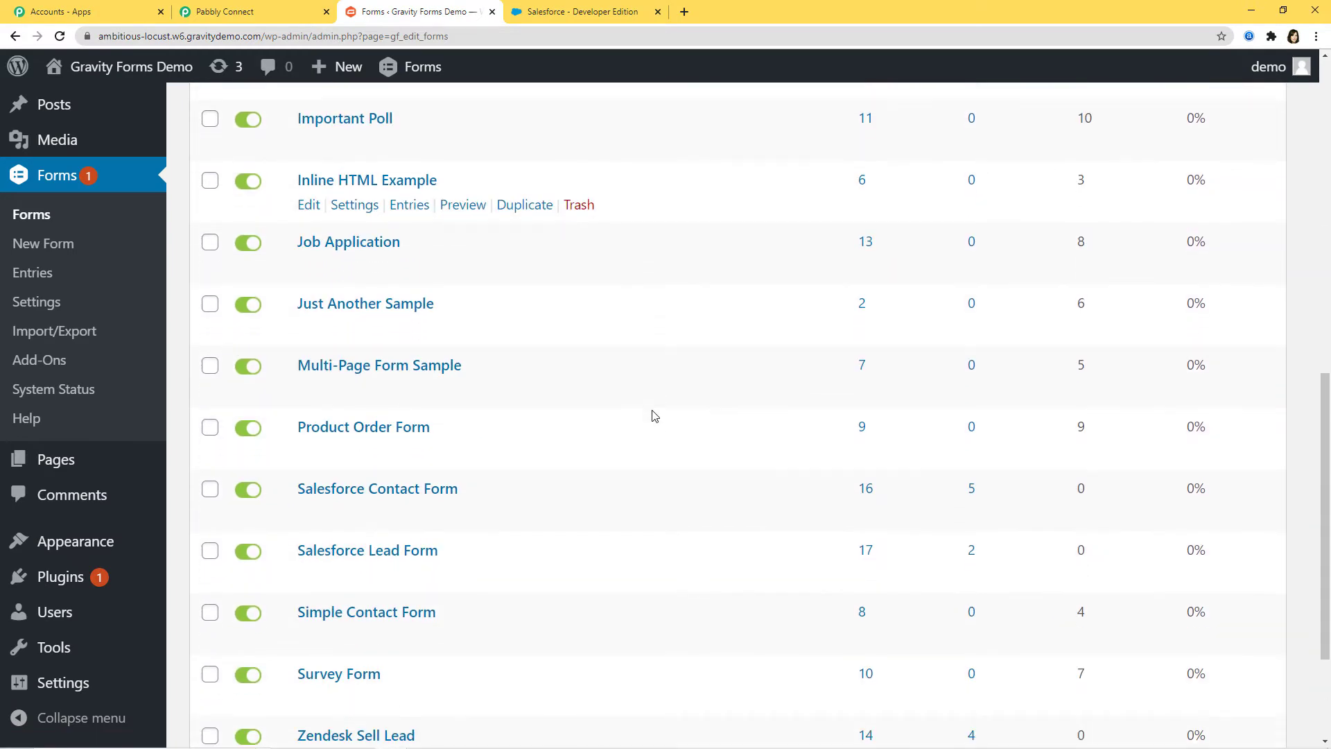
pyautogui.scroll(-1, 760, 560)
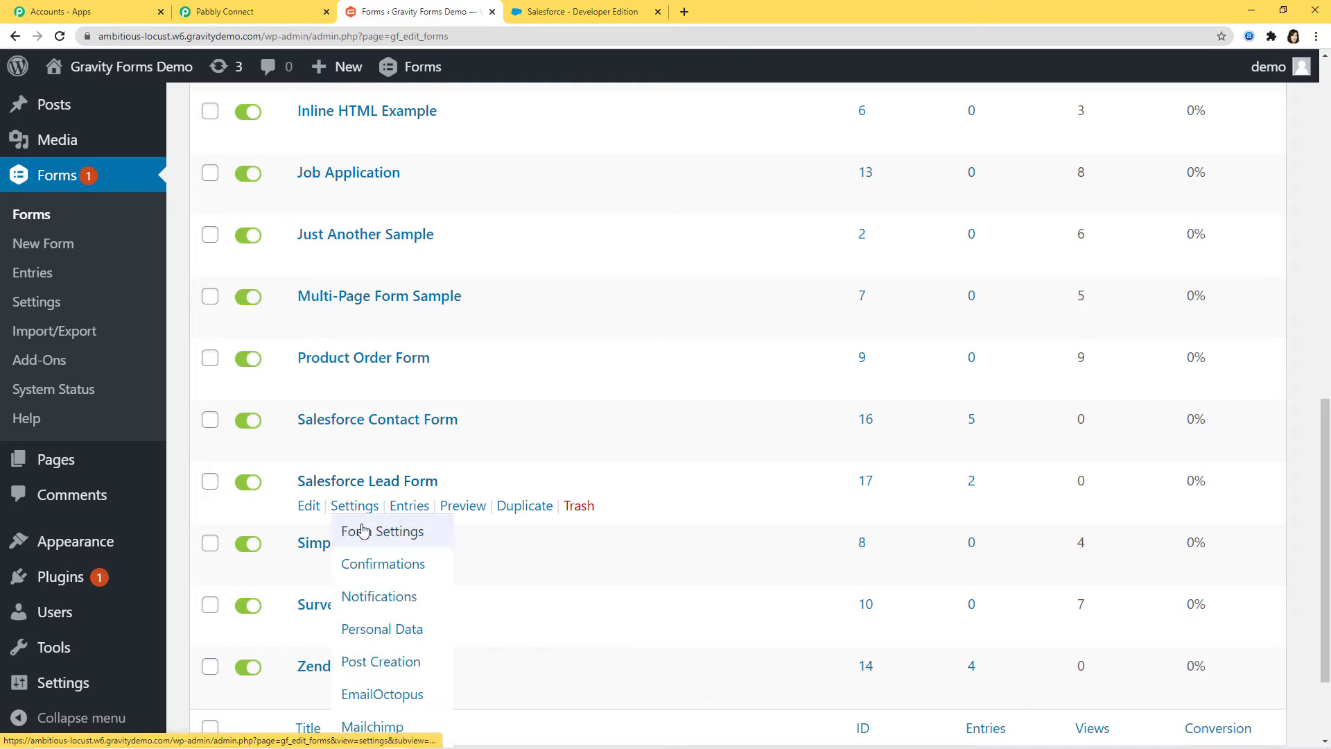
pyautogui.click(381, 534)
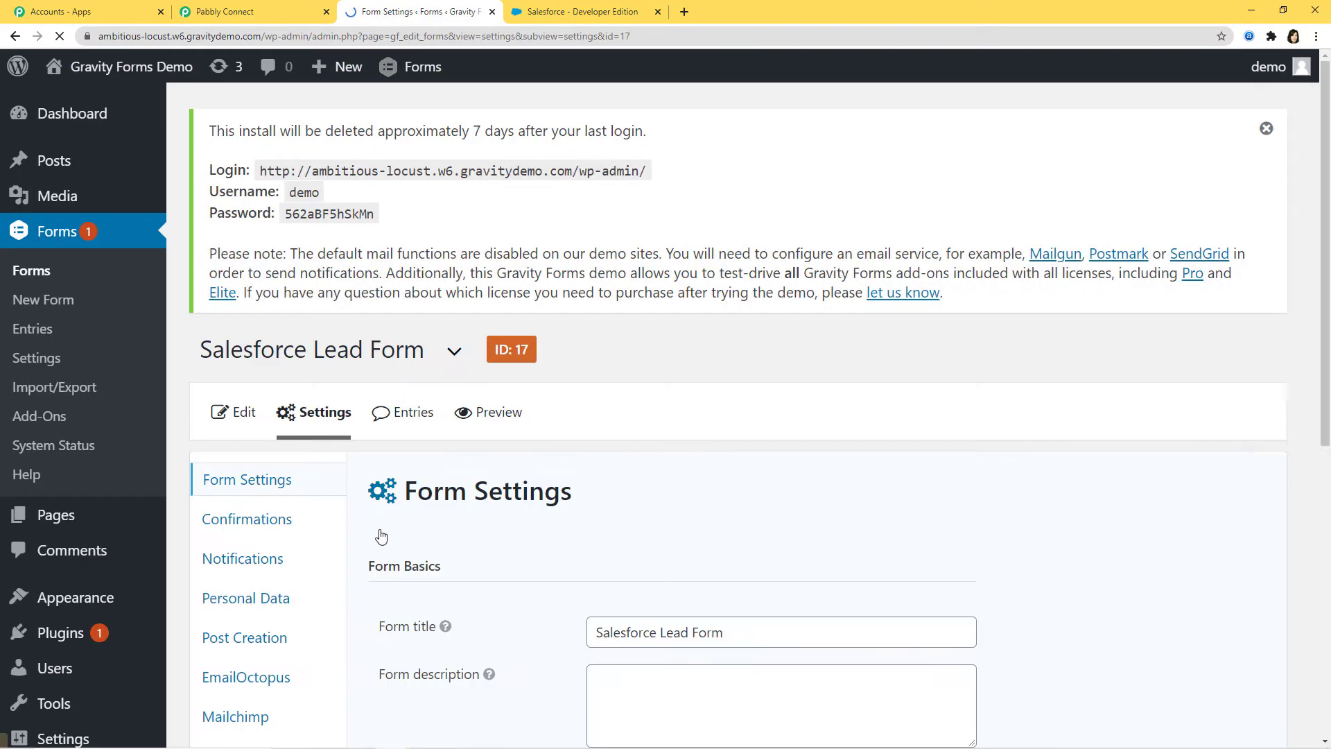
# Step: Go to the form's Webhooks settings and start adding a new webhook feed
pyautogui.scroll(-2, 930, 399)
pyautogui.scroll(-3, 931, 401)
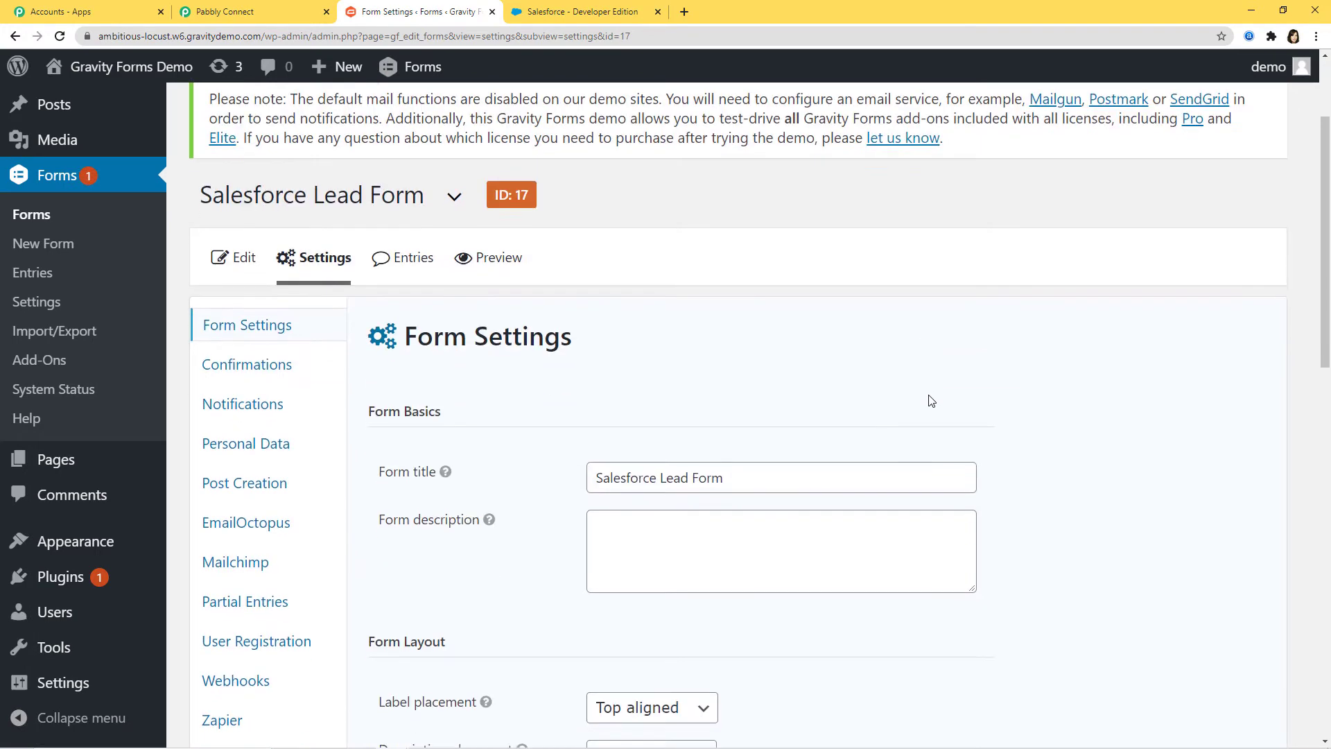
pyautogui.click(230, 493)
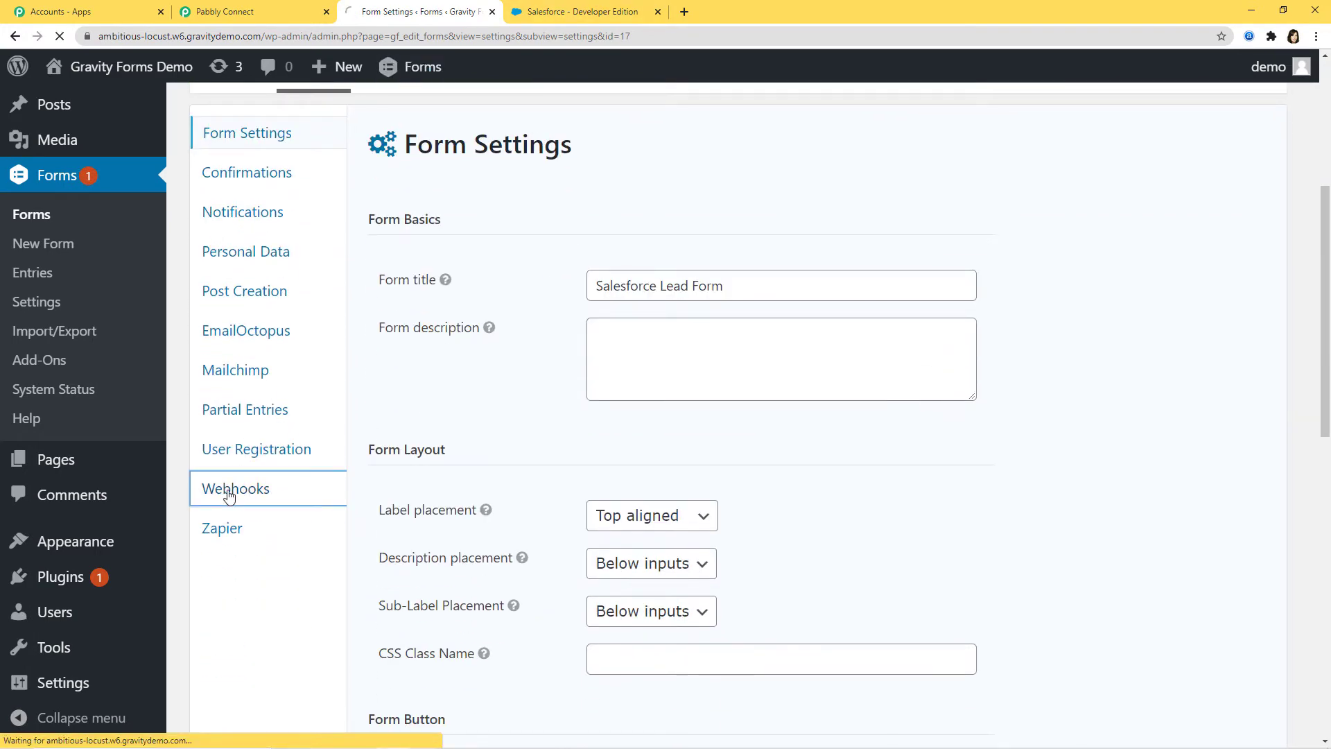
pyautogui.scroll(-1, 733, 381)
pyautogui.scroll(-3, 732, 381)
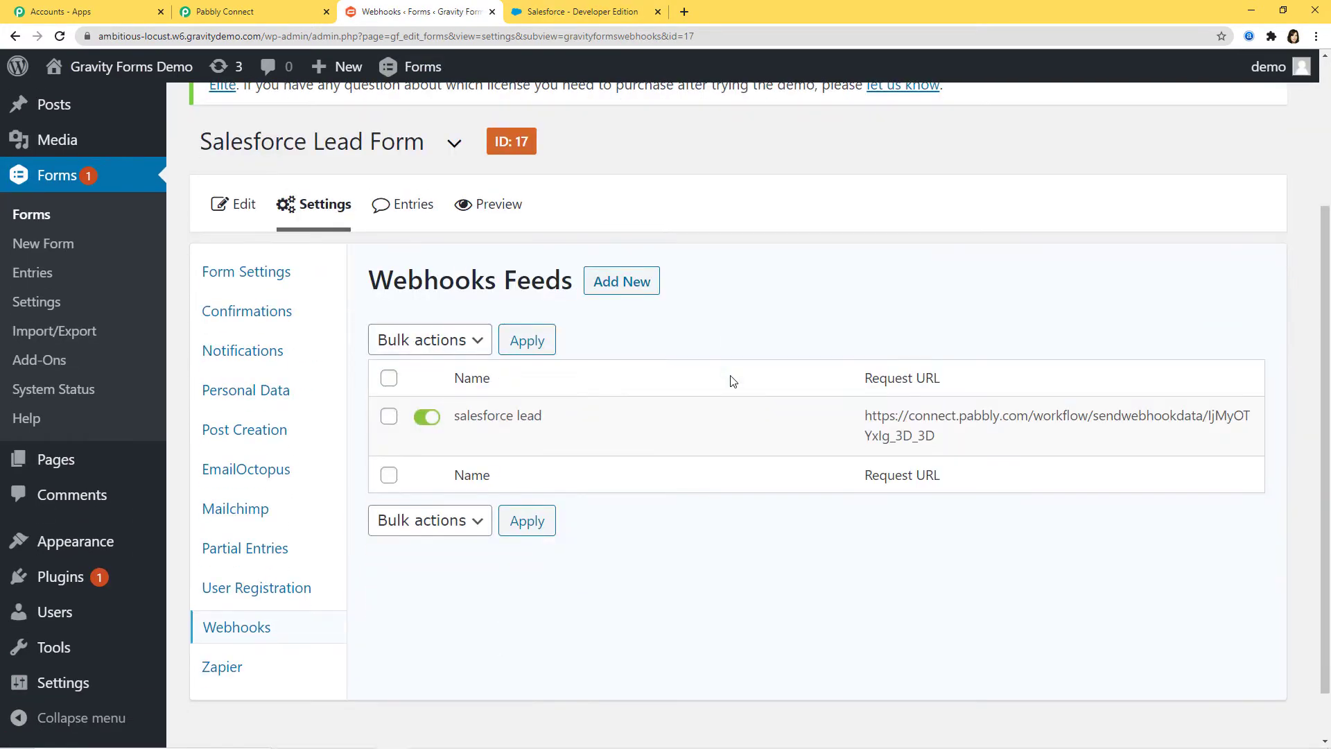
pyautogui.click(615, 280)
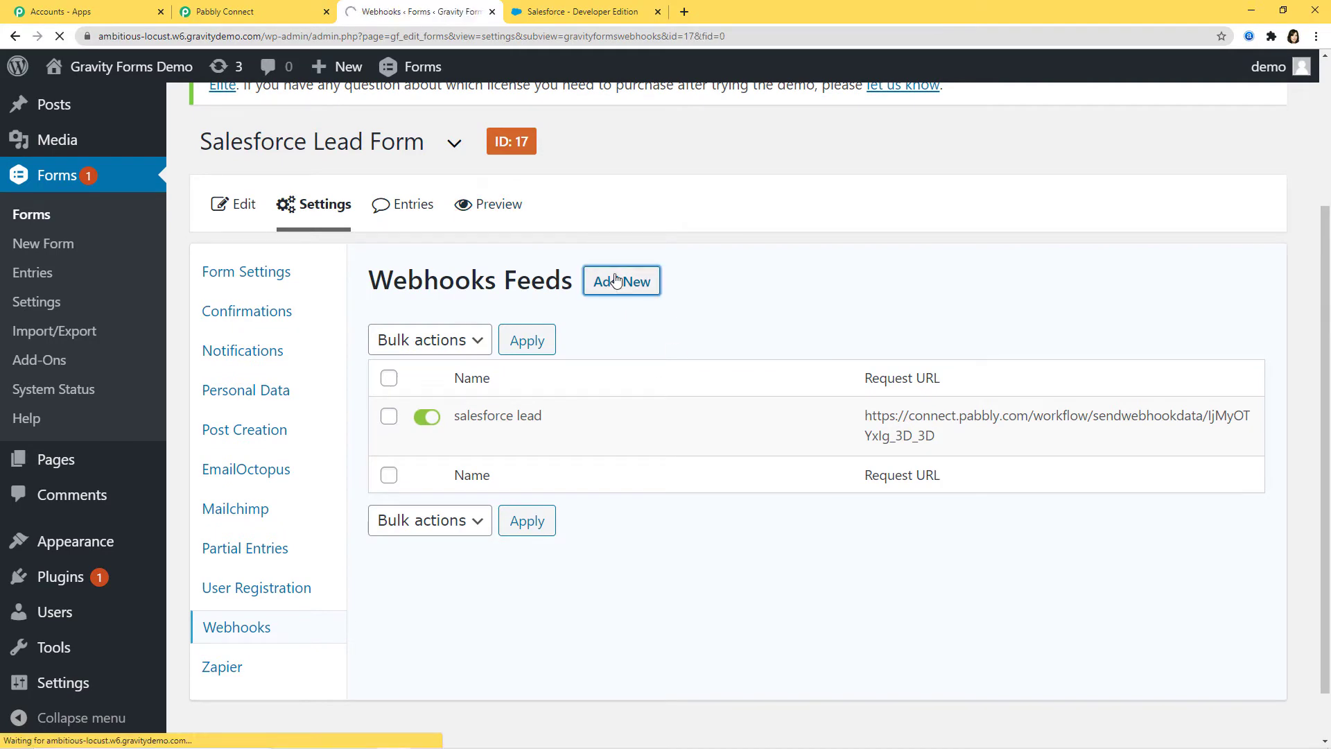
# Step: Copy the Pabbly Connect webhook URL into the feed's Request URL field
pyautogui.scroll(-2, 829, 454)
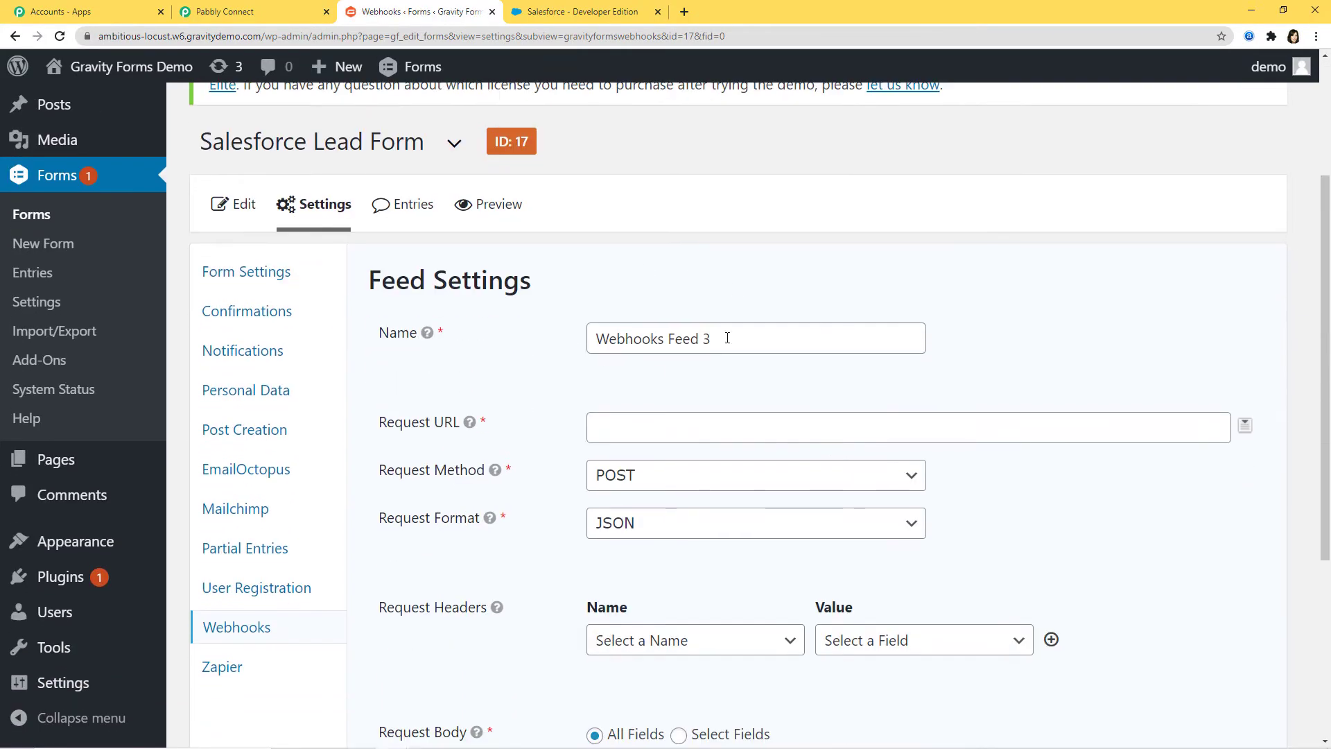
pyautogui.click(608, 427)
pyautogui.click(250, 12)
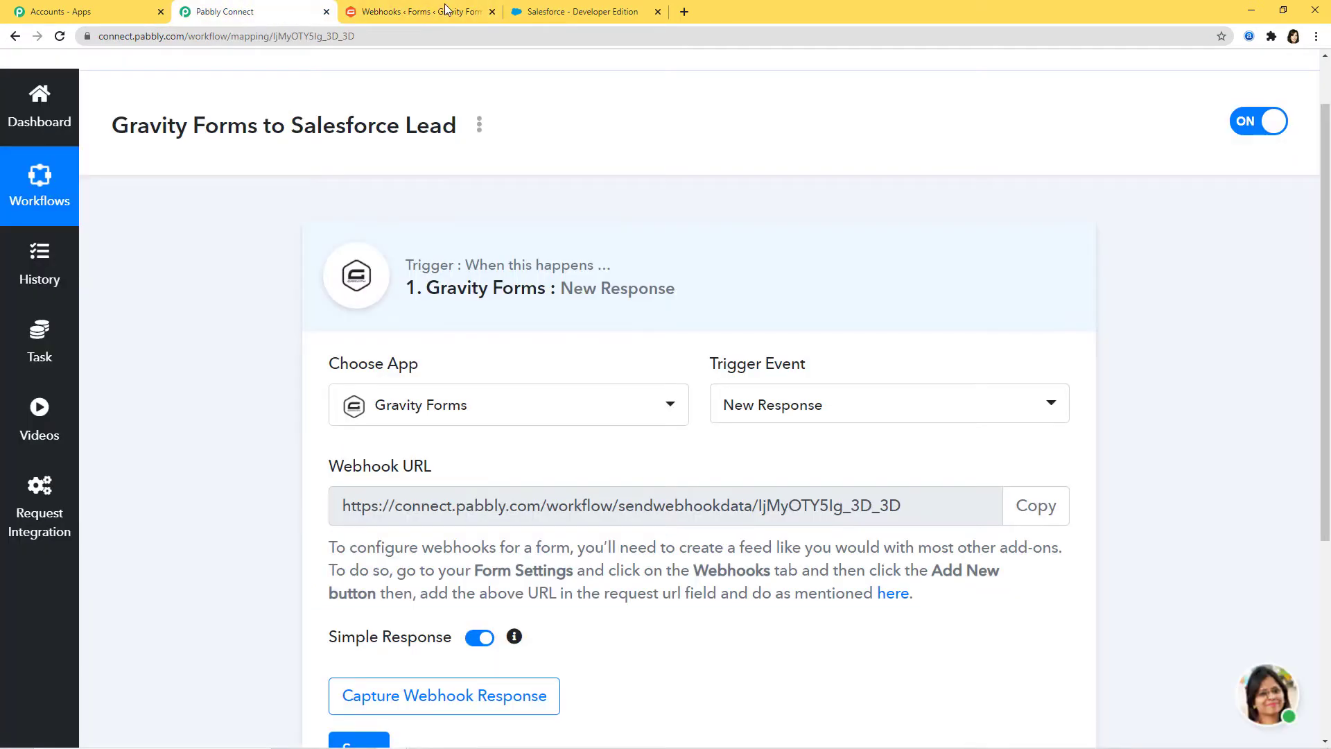
pyautogui.click(1036, 505)
pyautogui.hotkey('ctrl', 'c')
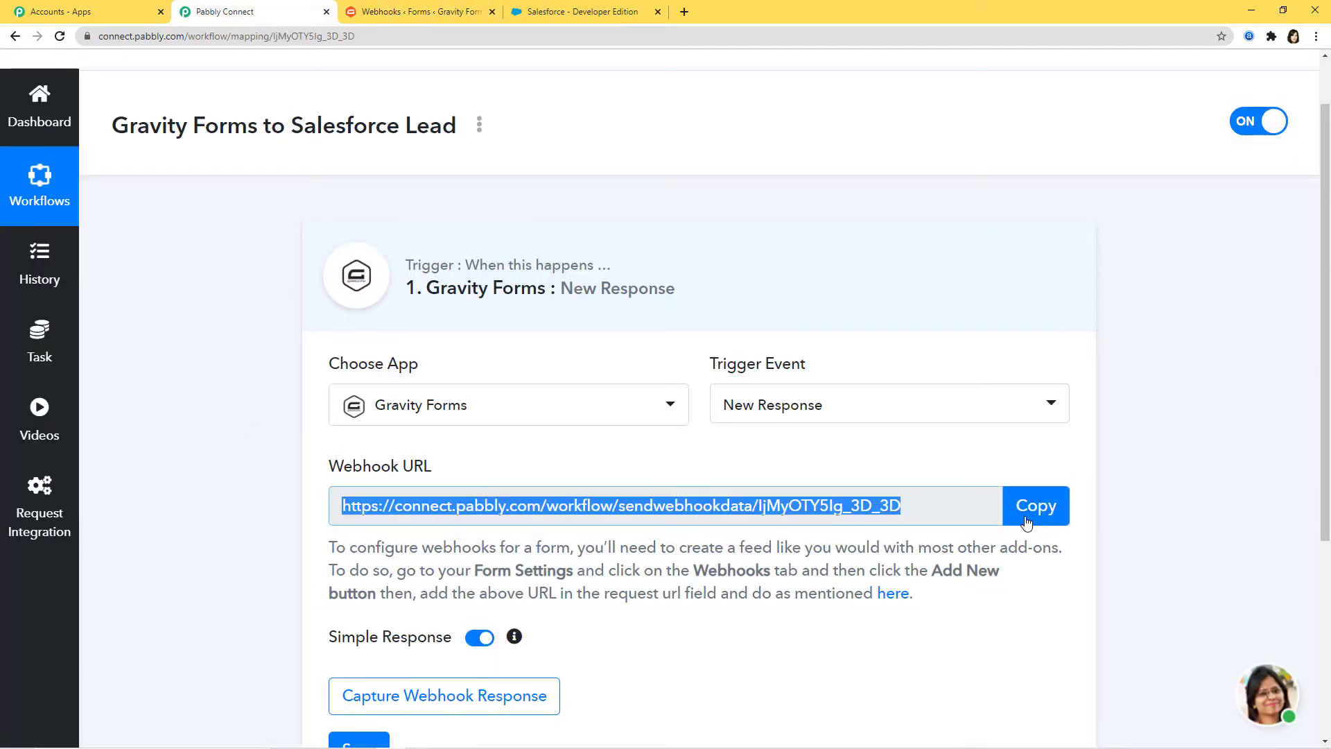
pyautogui.click(418, 11)
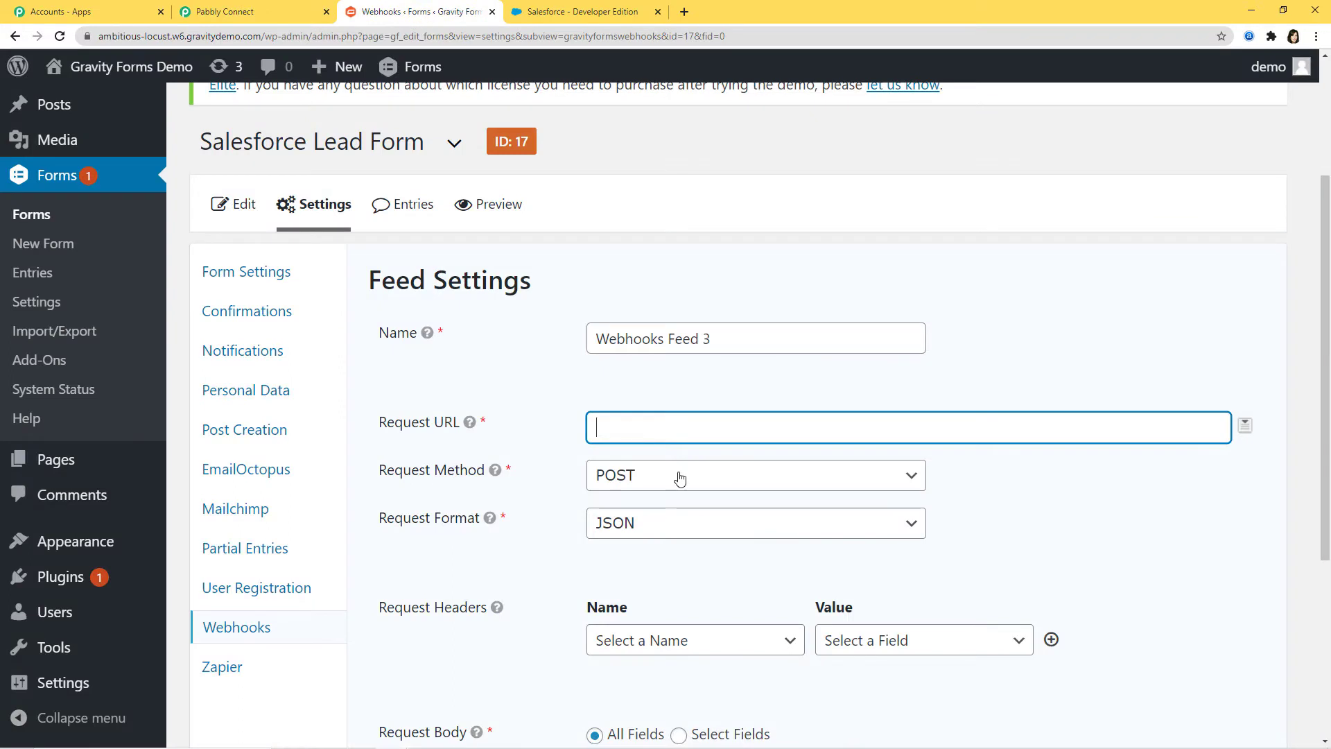
pyautogui.rightClick(651, 431)
pyautogui.click(697, 538)
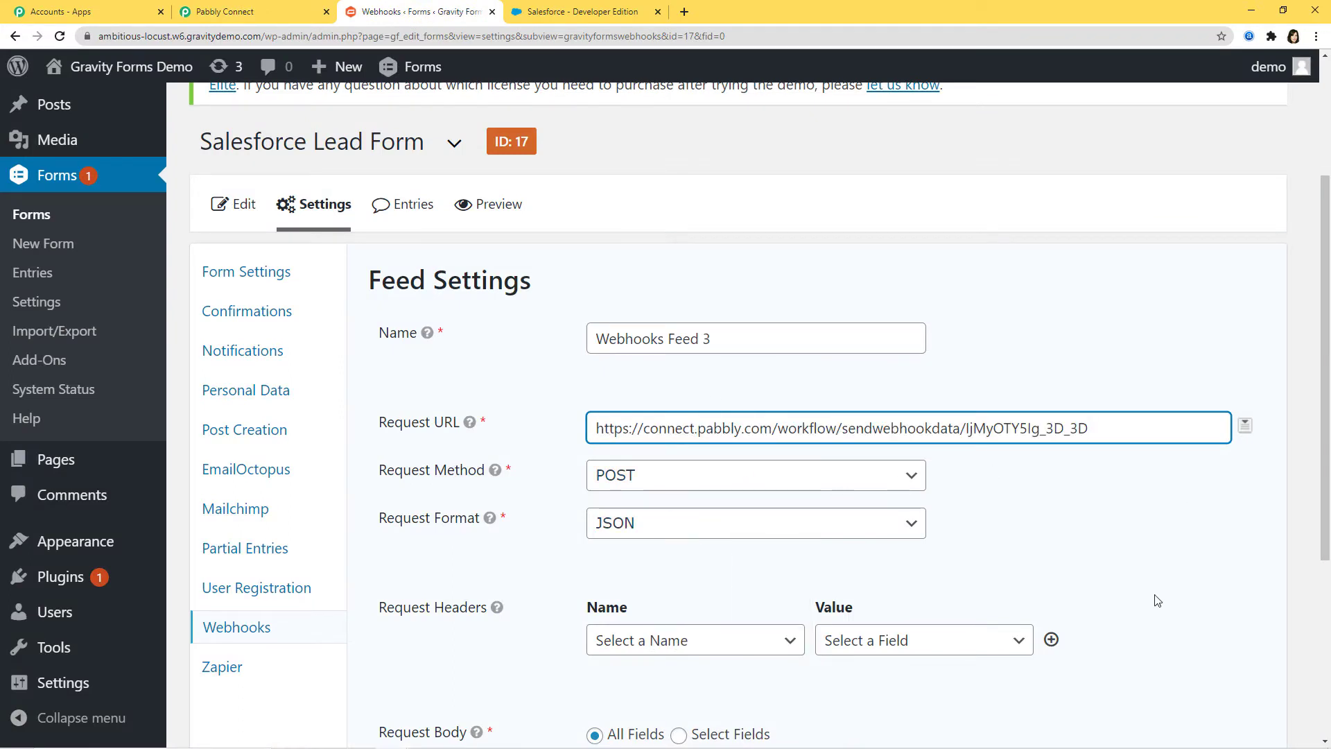
# Step: Save the feed as Webhooks Feed 3 and review the update confirmation
pyautogui.scroll(-3, 1150, 600)
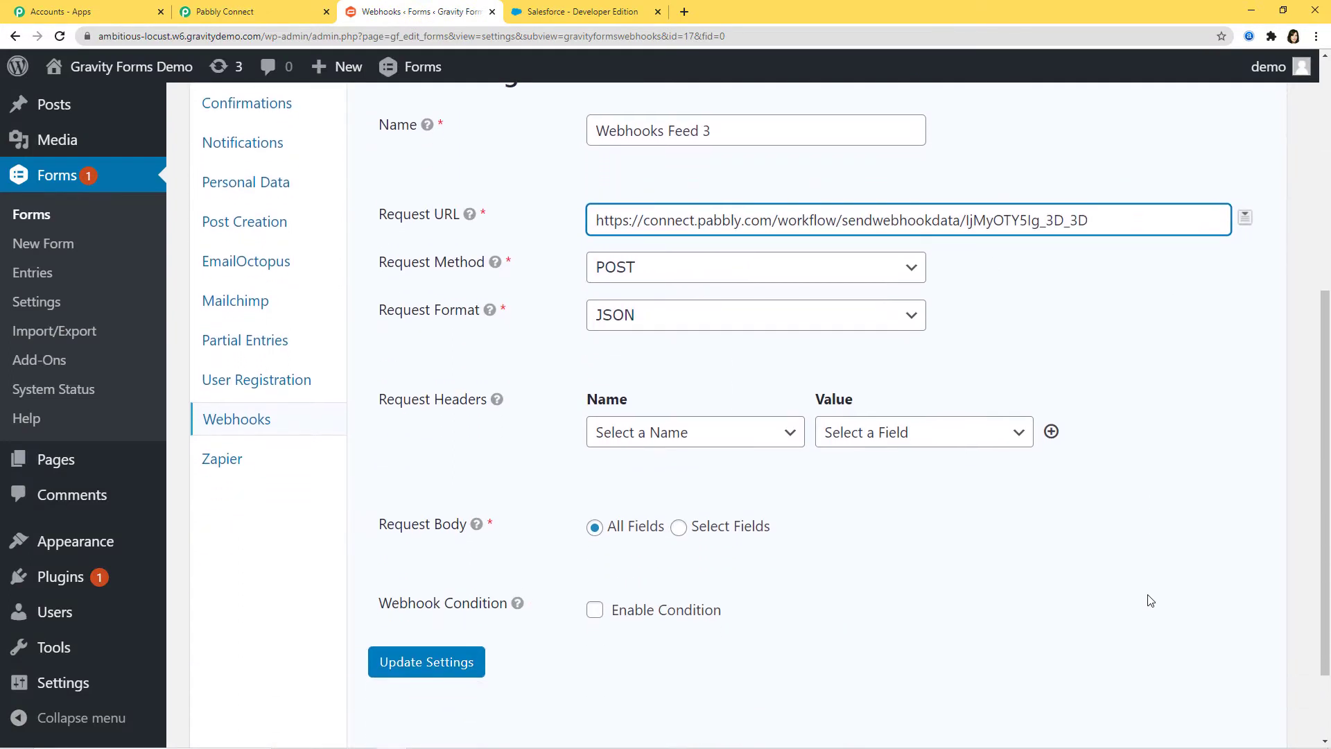
pyautogui.scroll(-2, 1148, 600)
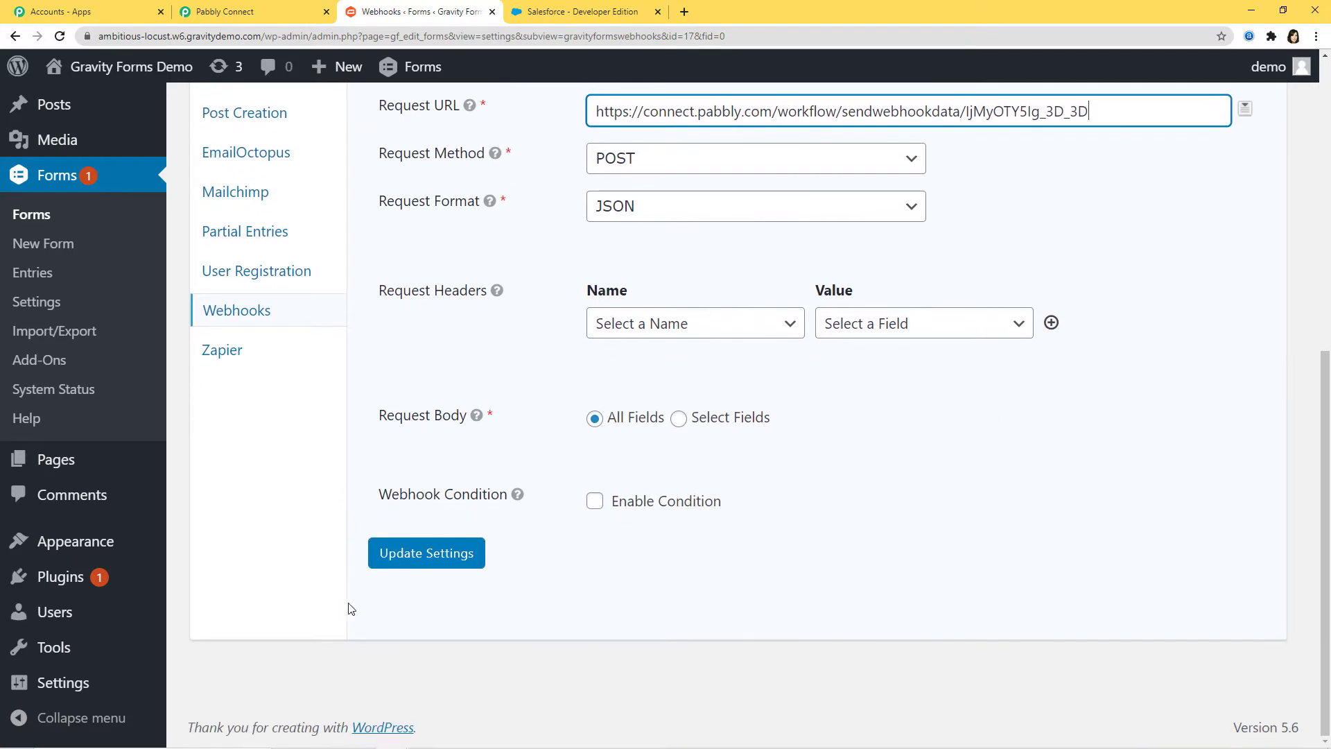
pyautogui.click(416, 554)
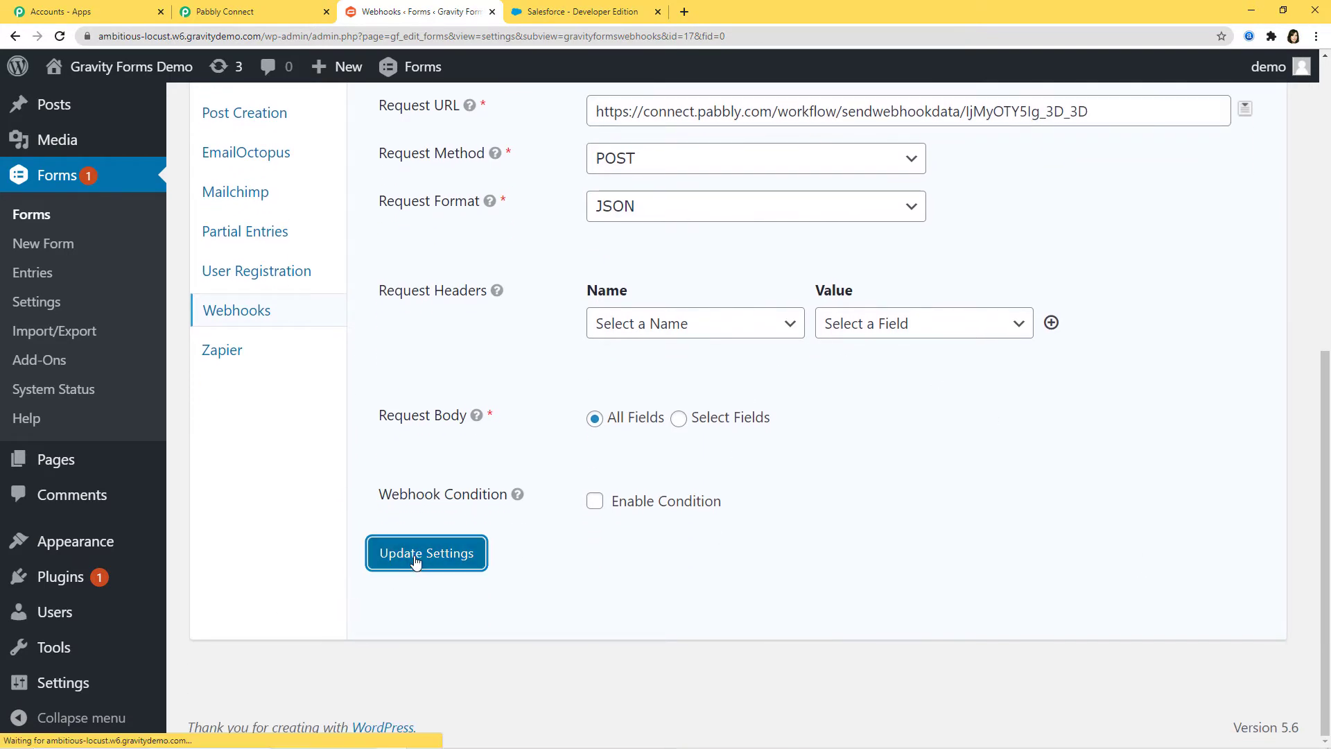
pyautogui.scroll(-6, 944, 419)
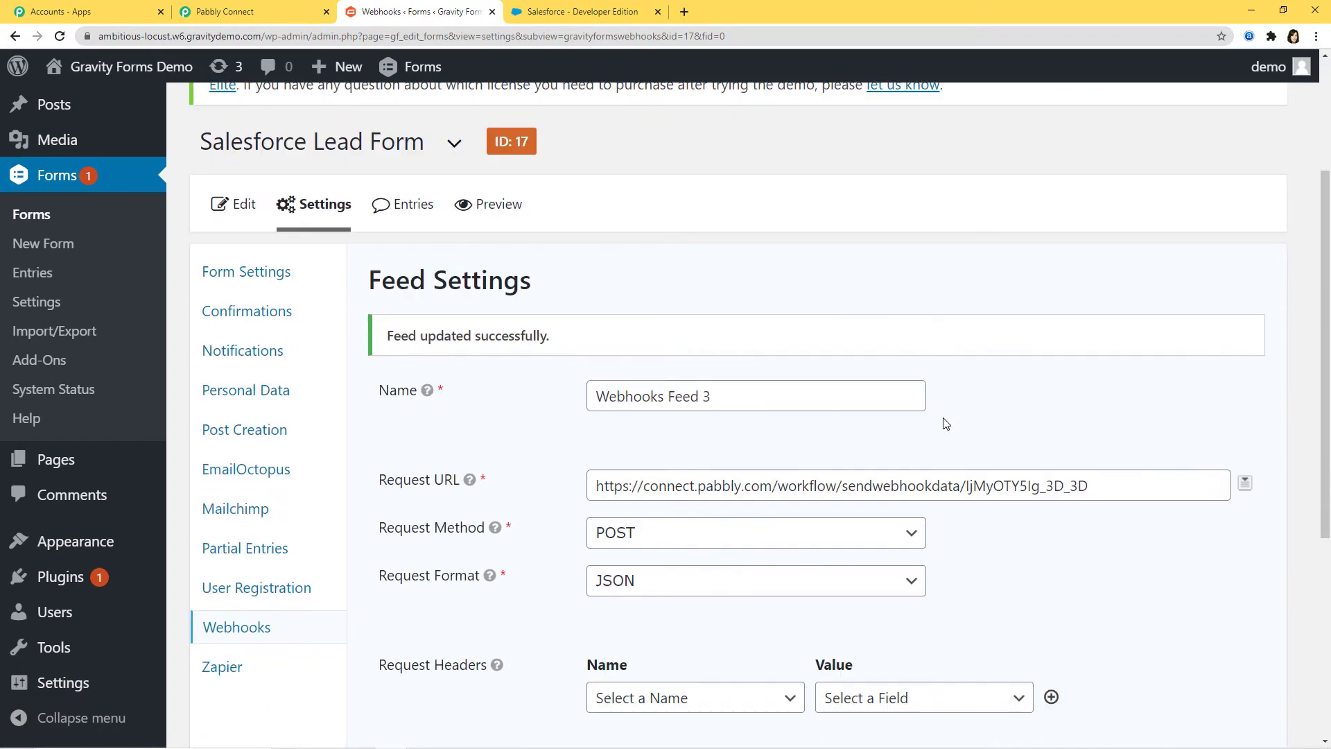
pyautogui.scroll(-1, 942, 422)
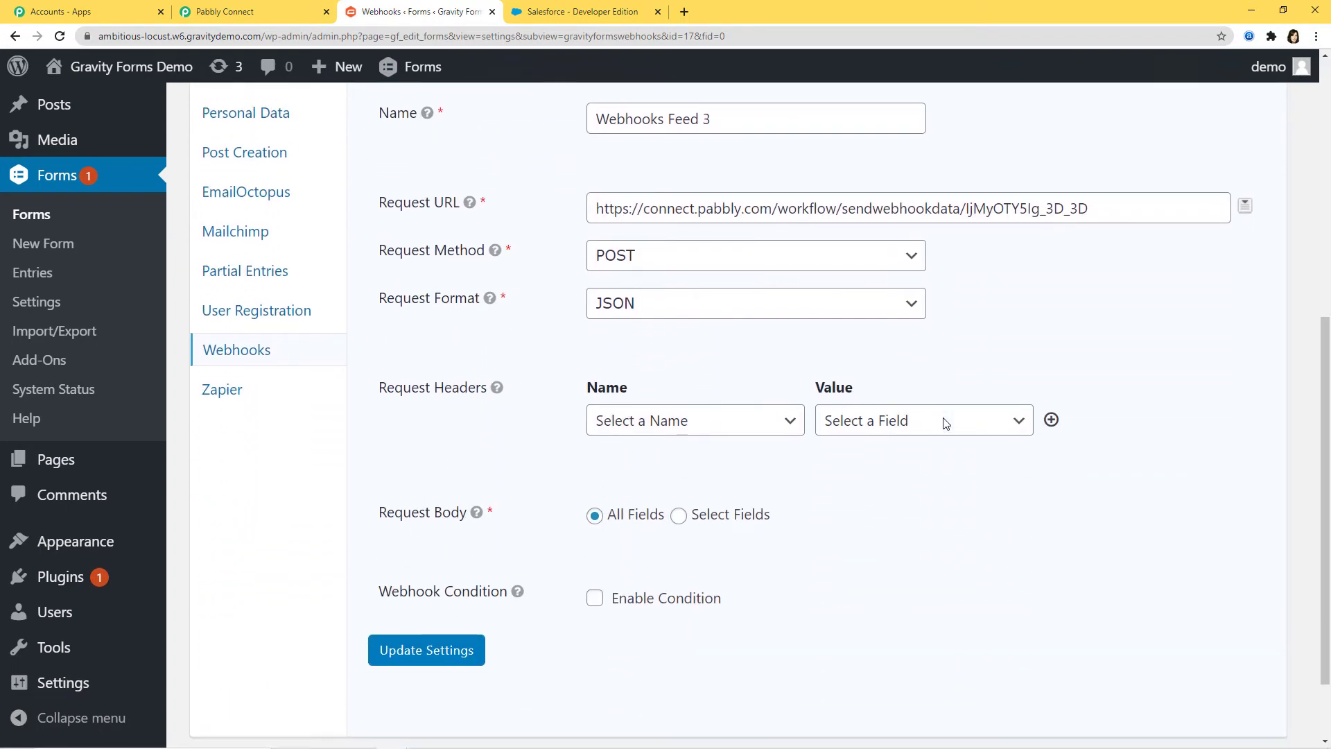
pyautogui.scroll(4, 941, 422)
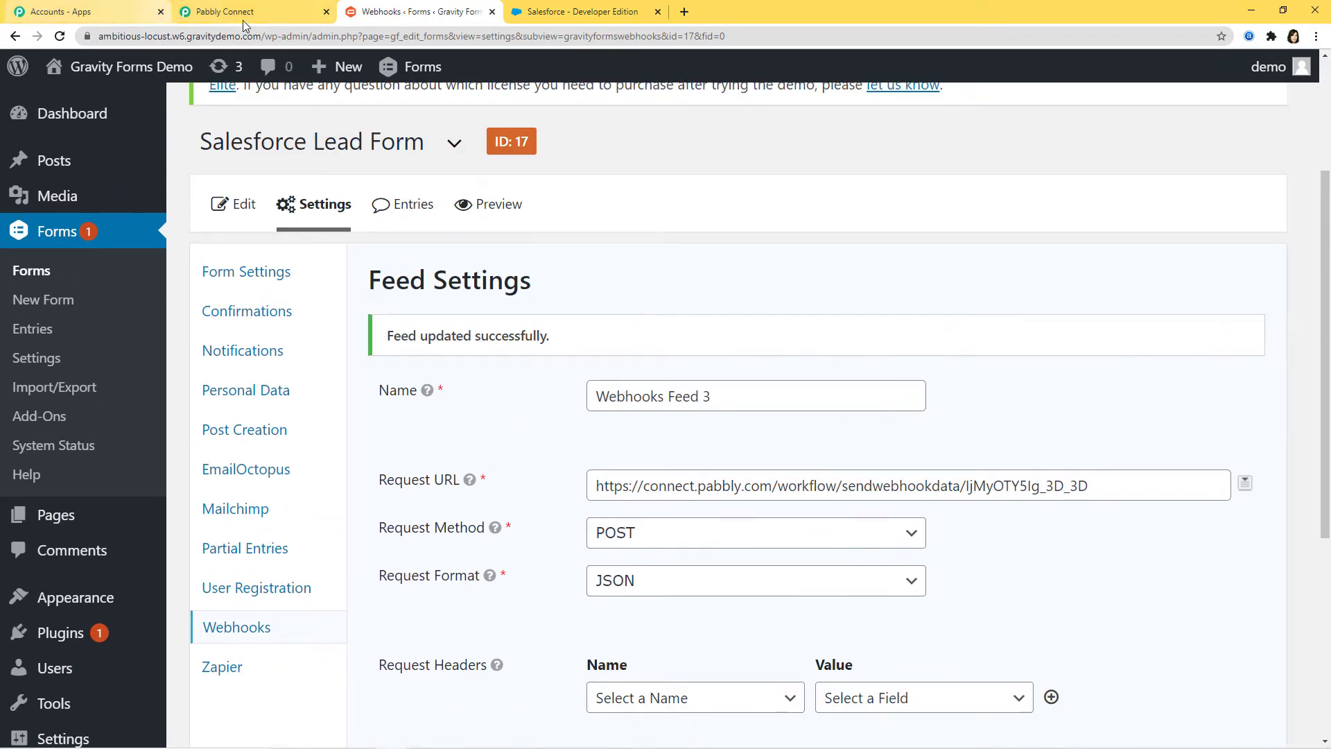
pyautogui.click(256, 13)
# Step: Start Capture Webhook Response in Pabbly Connect, then return to the Gravity Forms feed settings
pyautogui.scroll(-2, 774, 459)
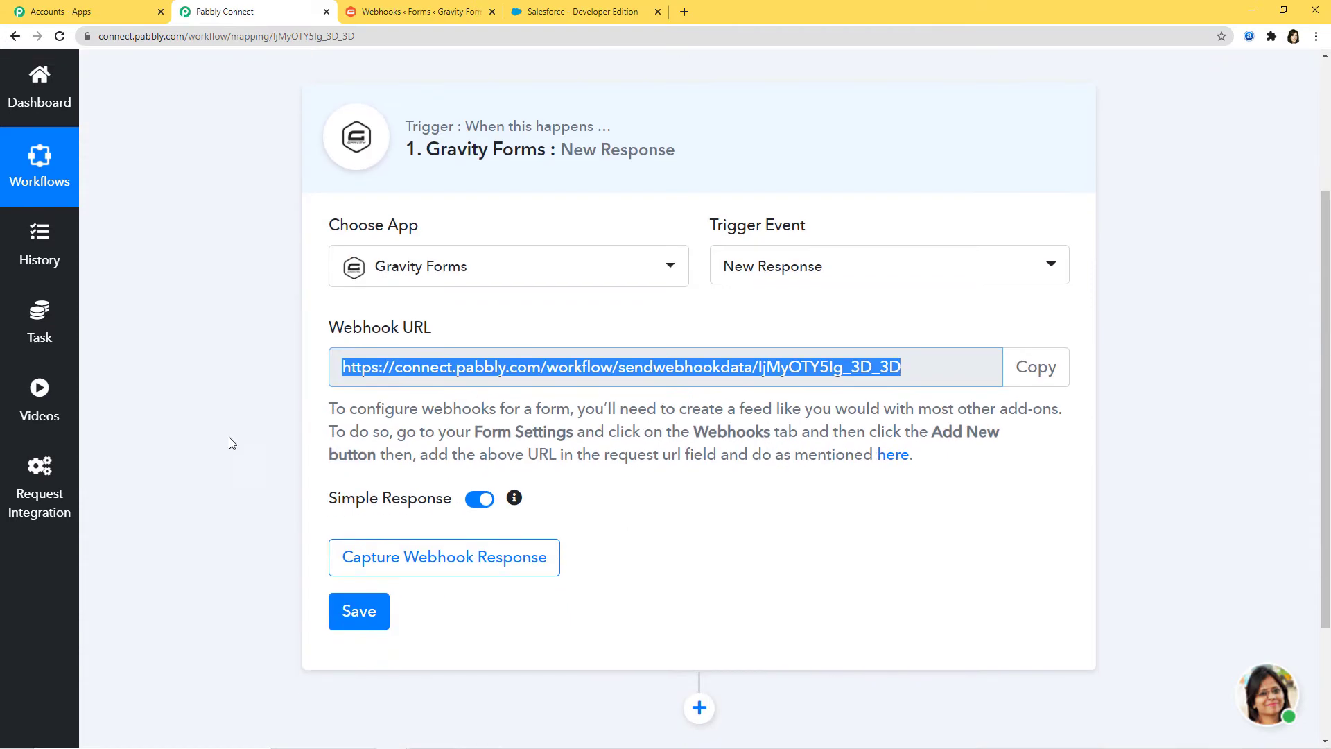
pyautogui.click(444, 556)
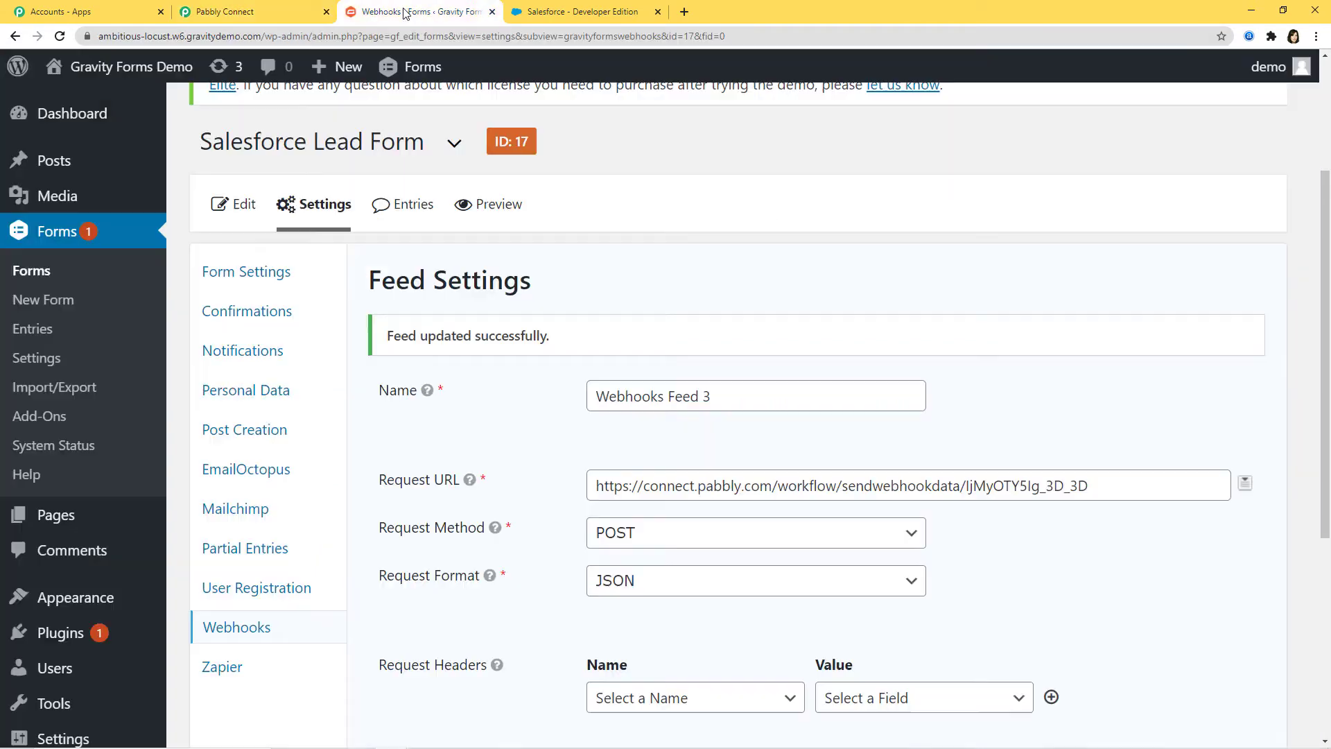
pyautogui.click(416, 11)
# Step: Preview the Salesforce Lead Form and enter a test first name, last name, email and phone number
pyautogui.click(491, 205)
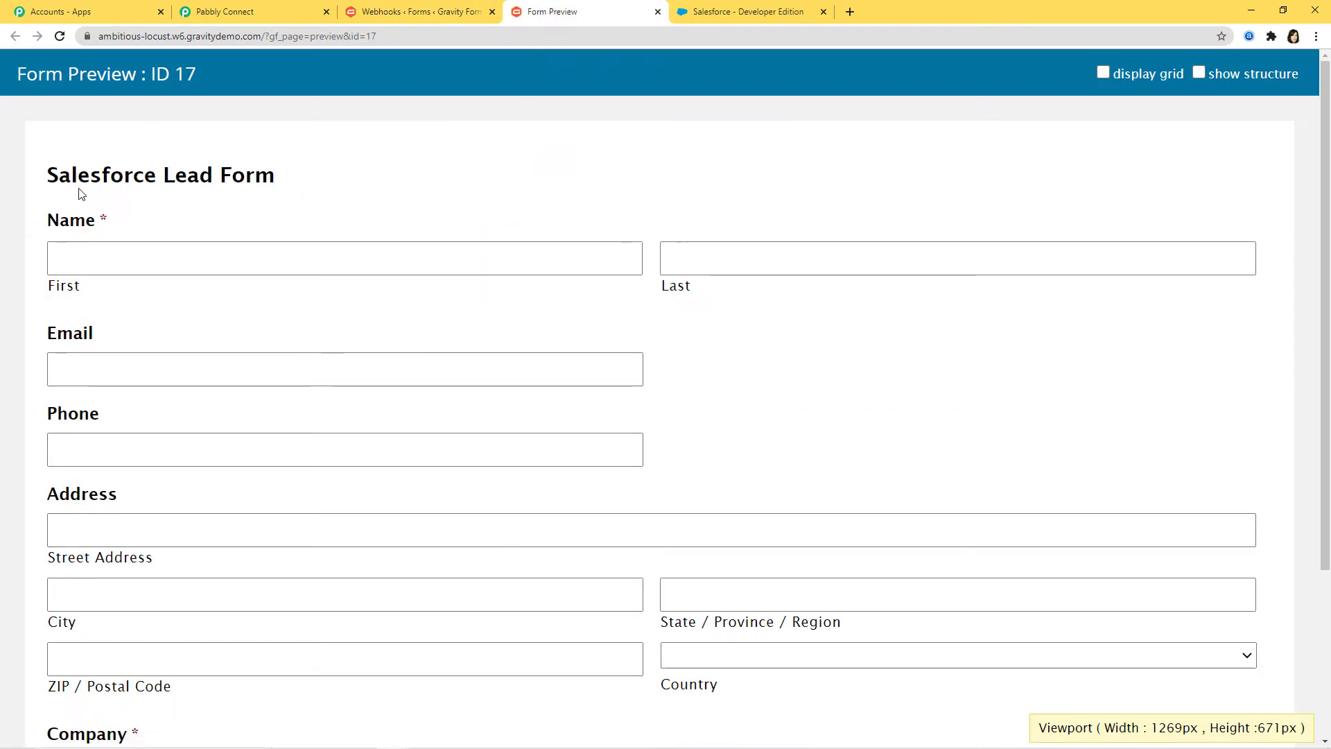
pyautogui.click(110, 258)
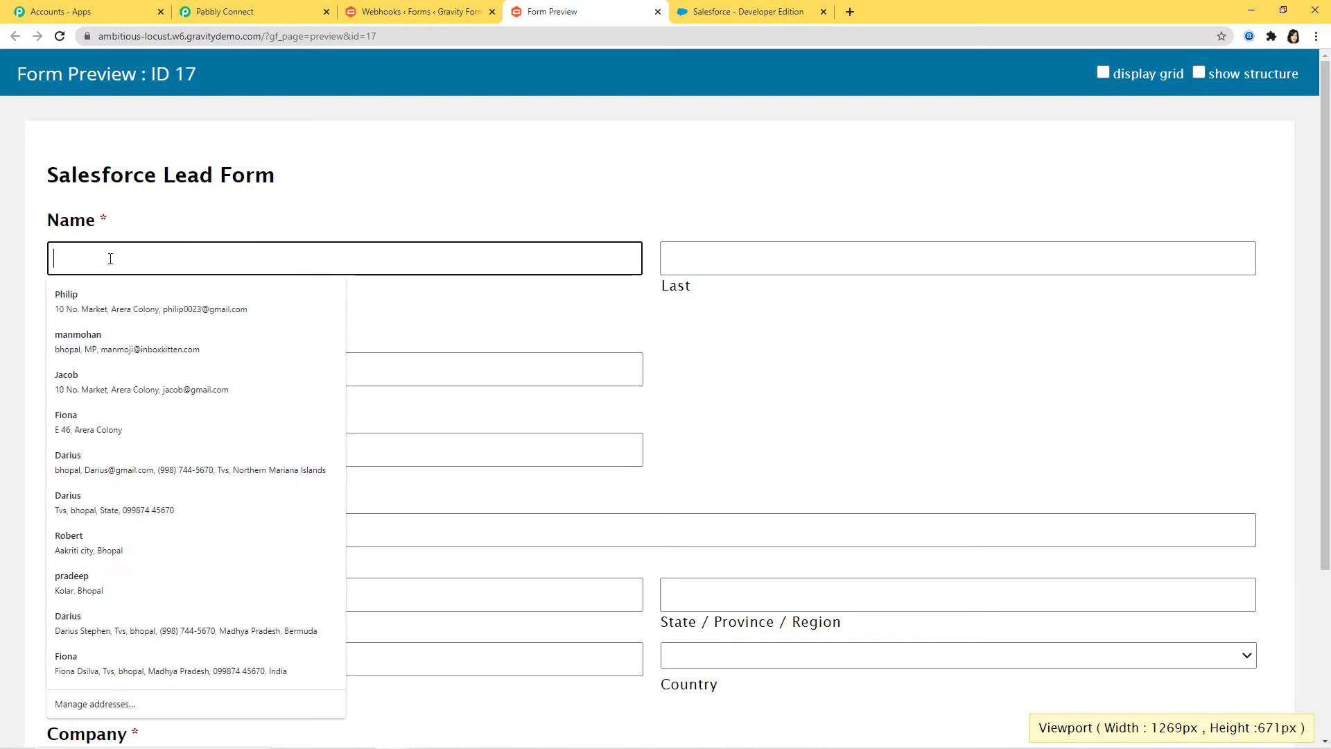
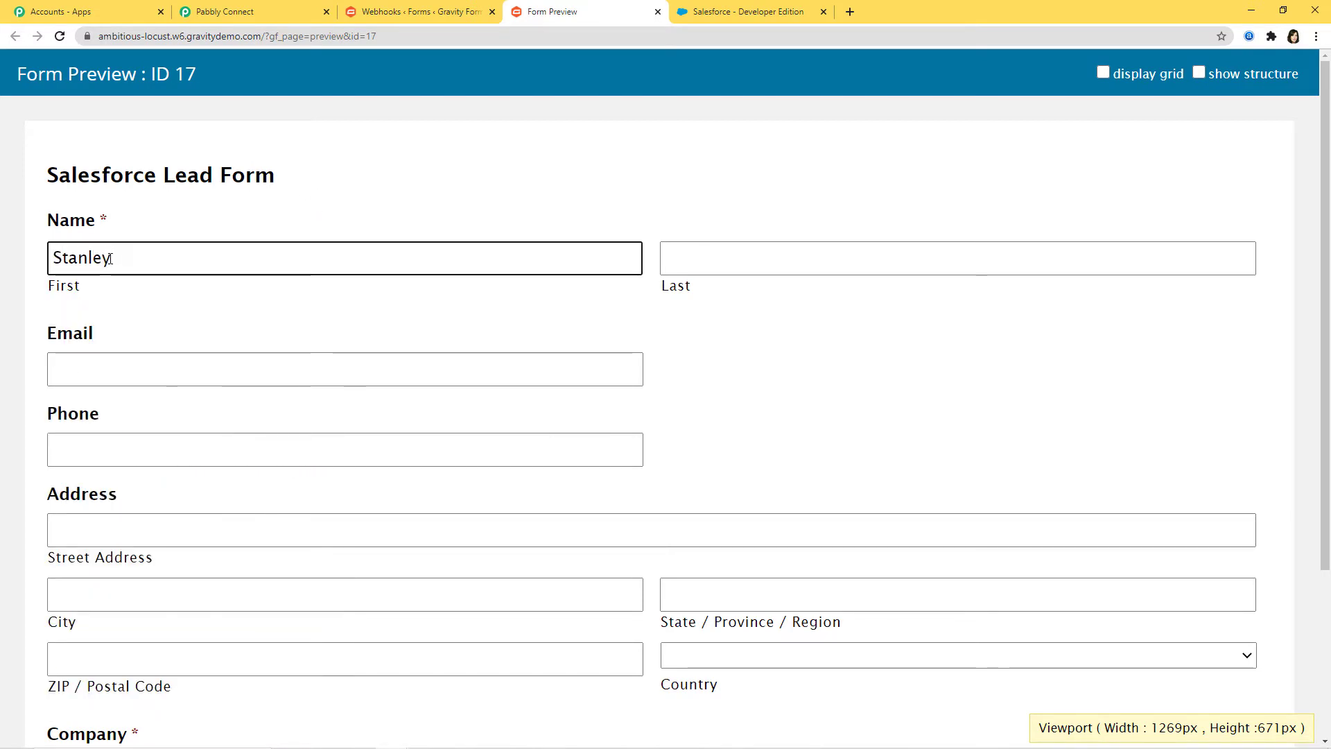
pyautogui.click(767, 260)
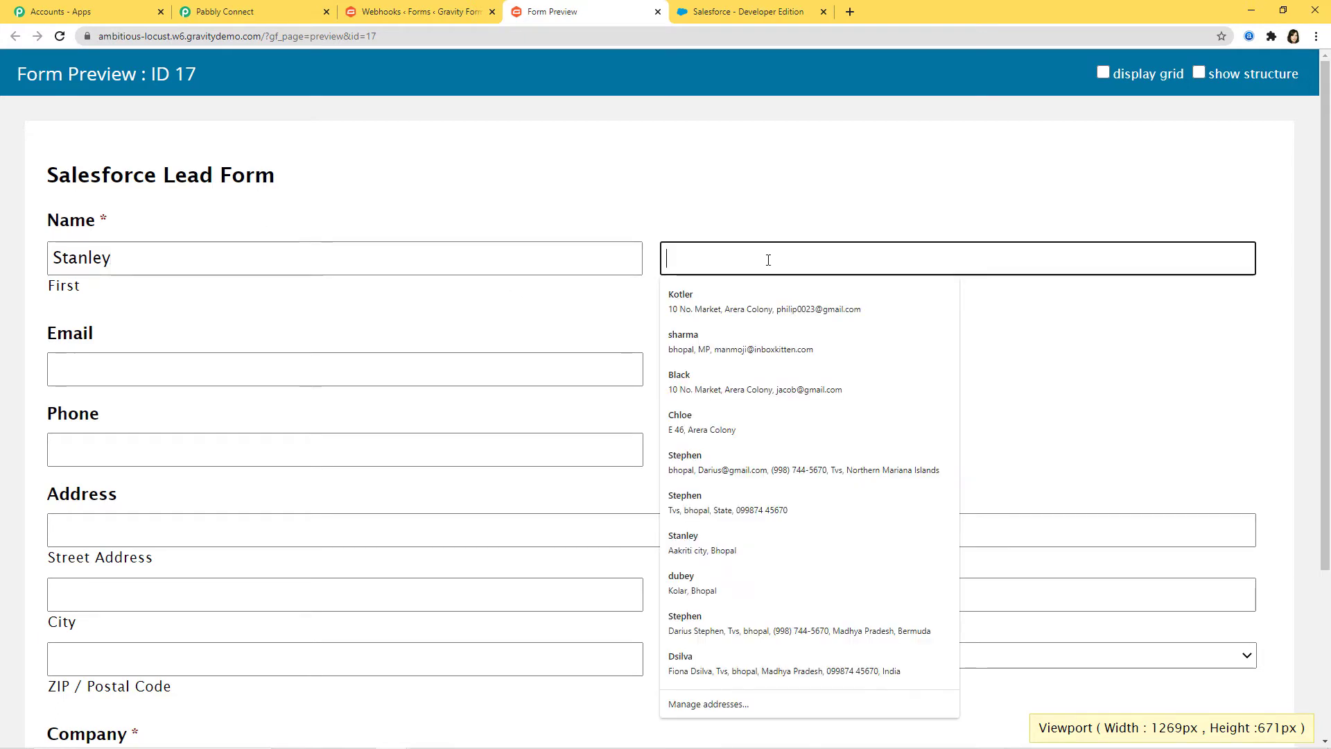
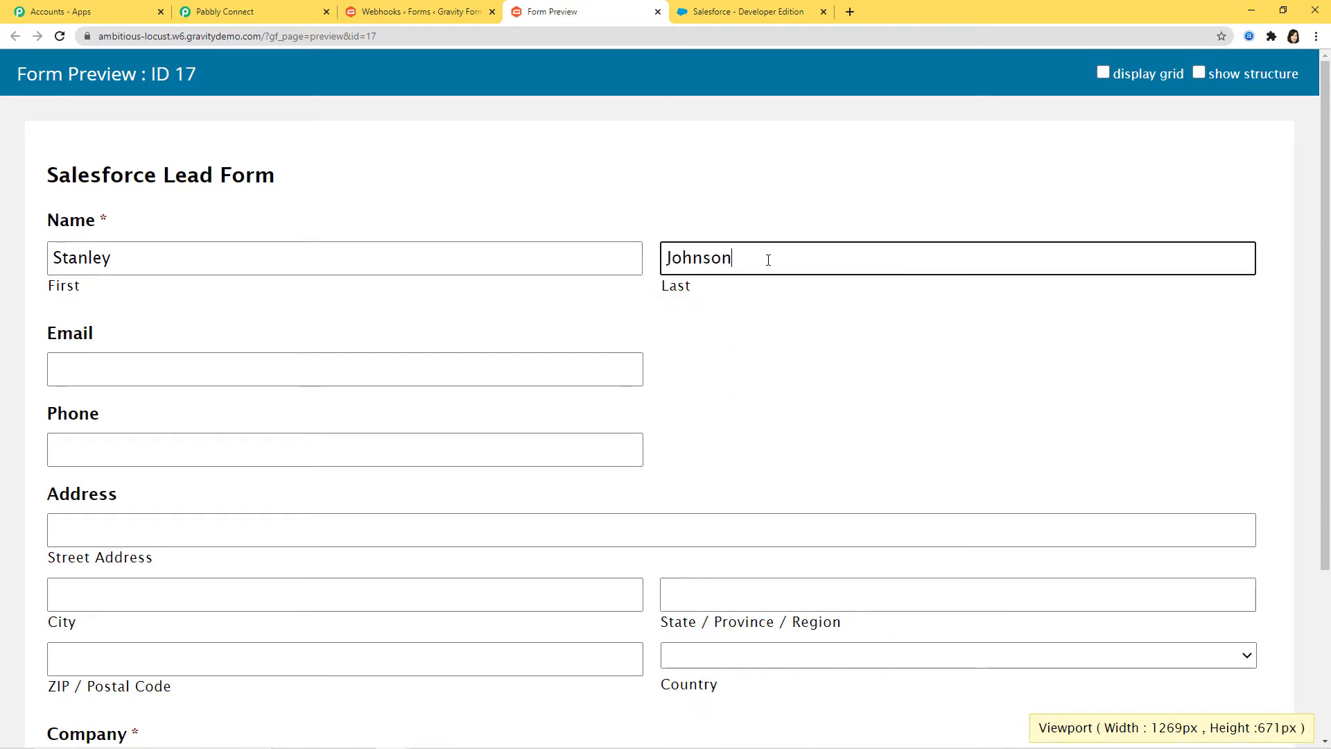
pyautogui.click(381, 374)
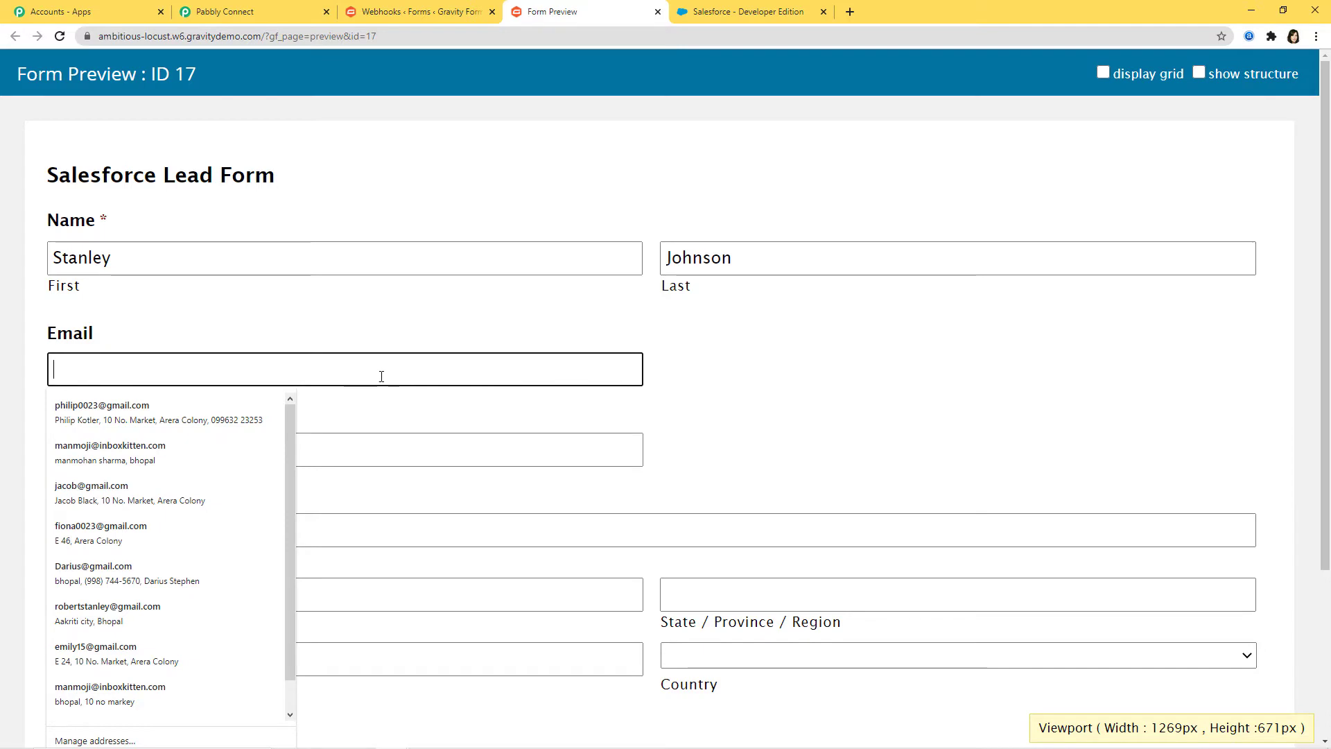
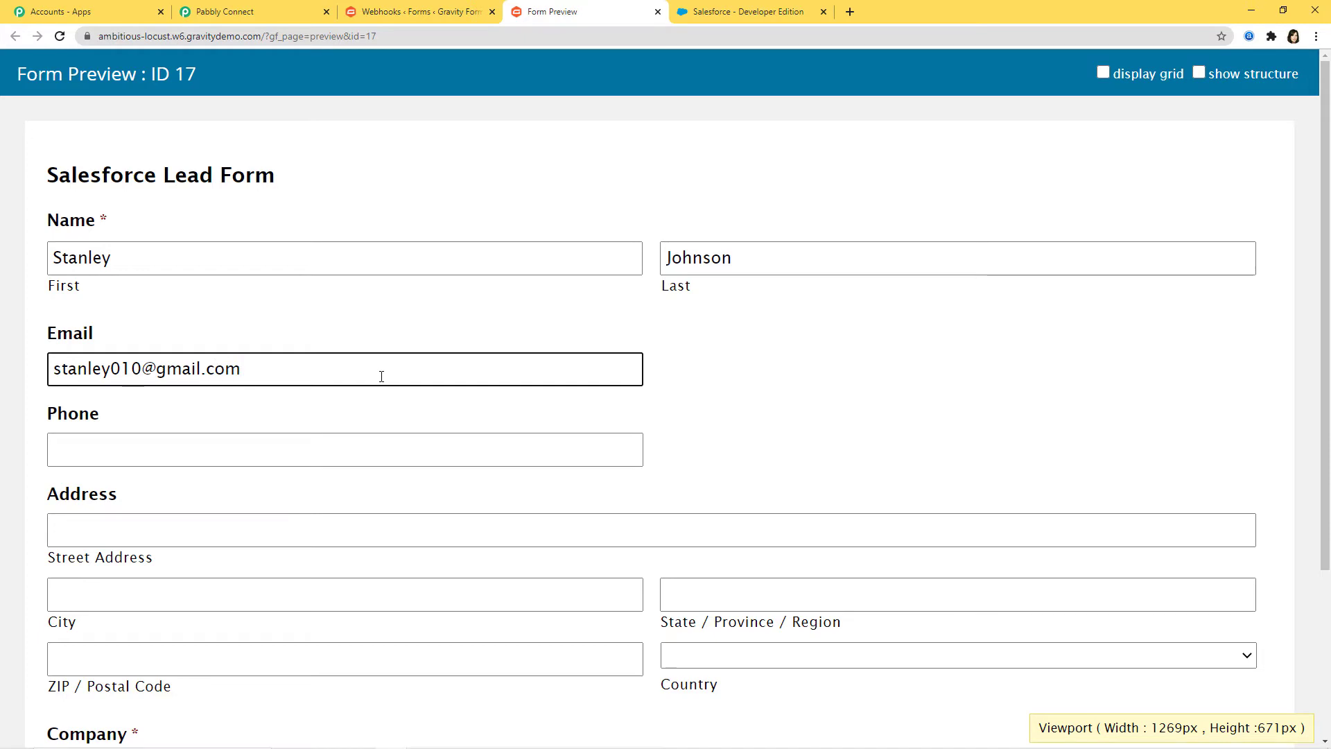
pyautogui.click(269, 444)
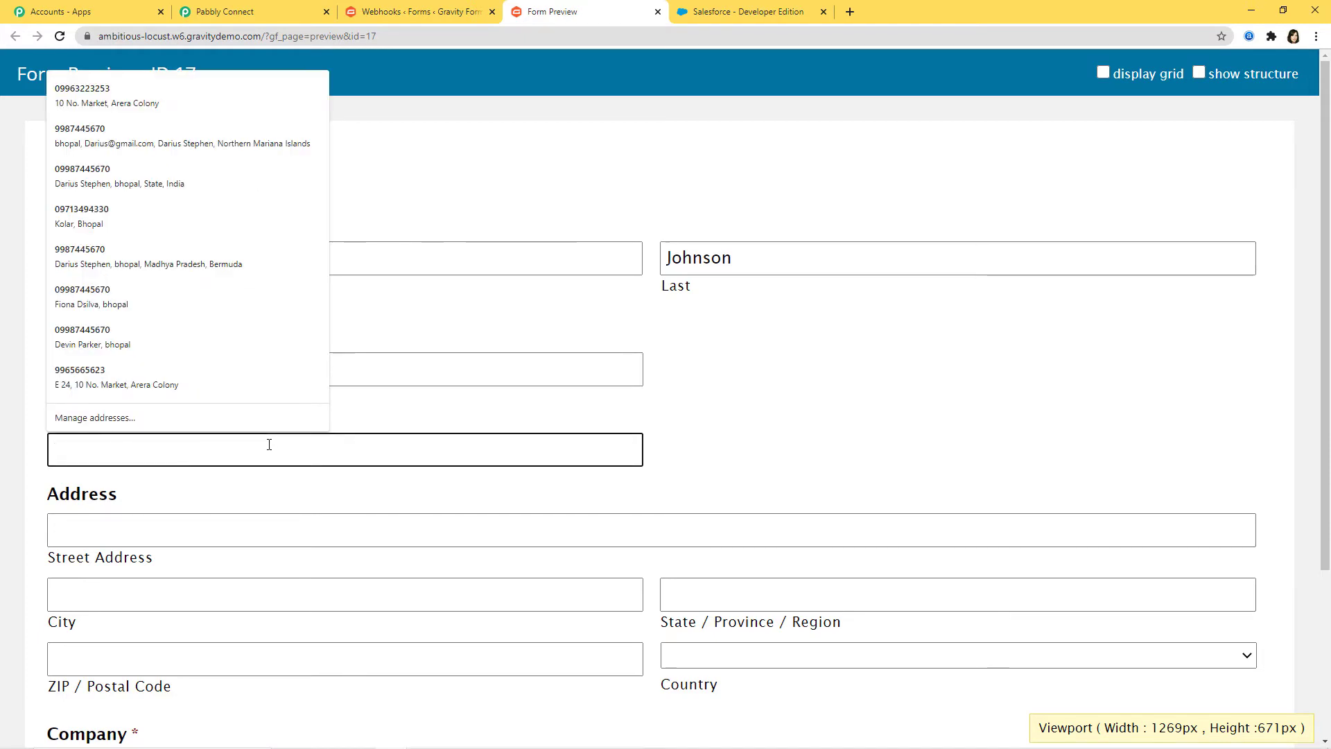
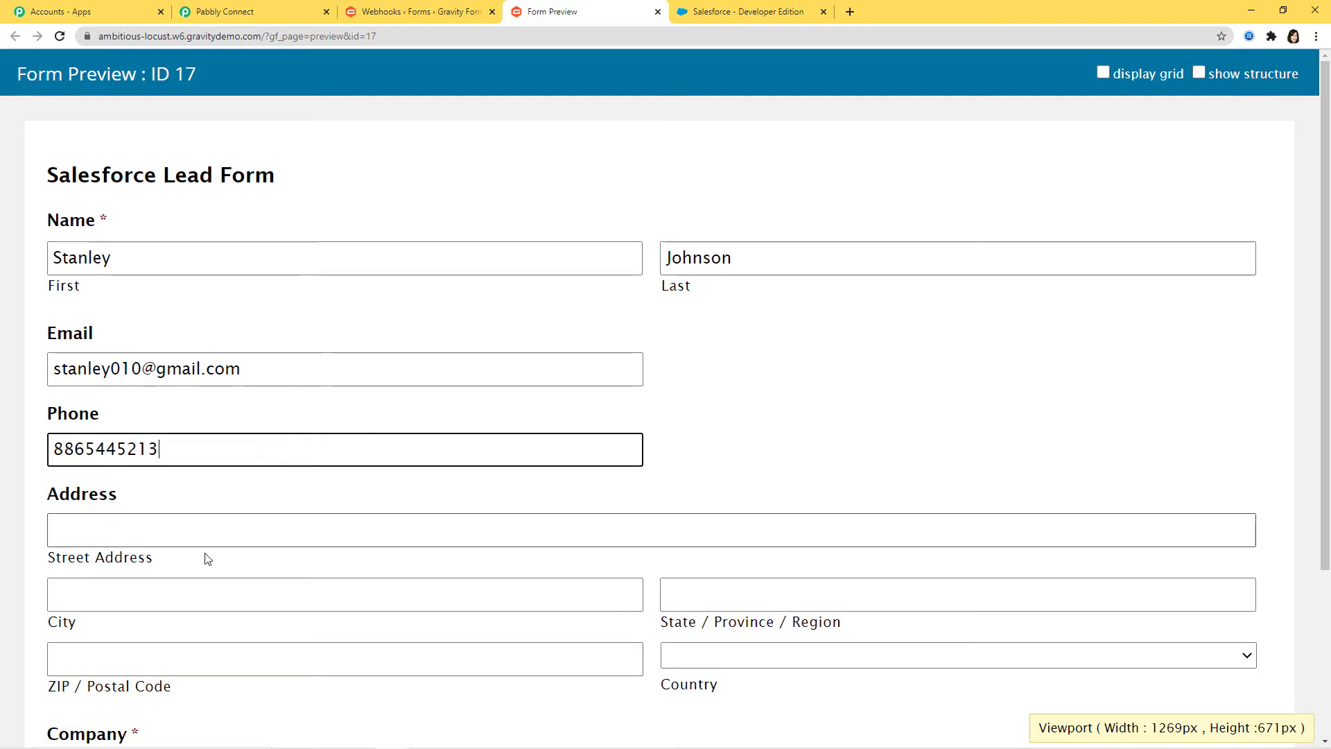
# Step: Autofill the address, enter company Pabbly Connect, and submit the test entry
pyautogui.click(208, 532)
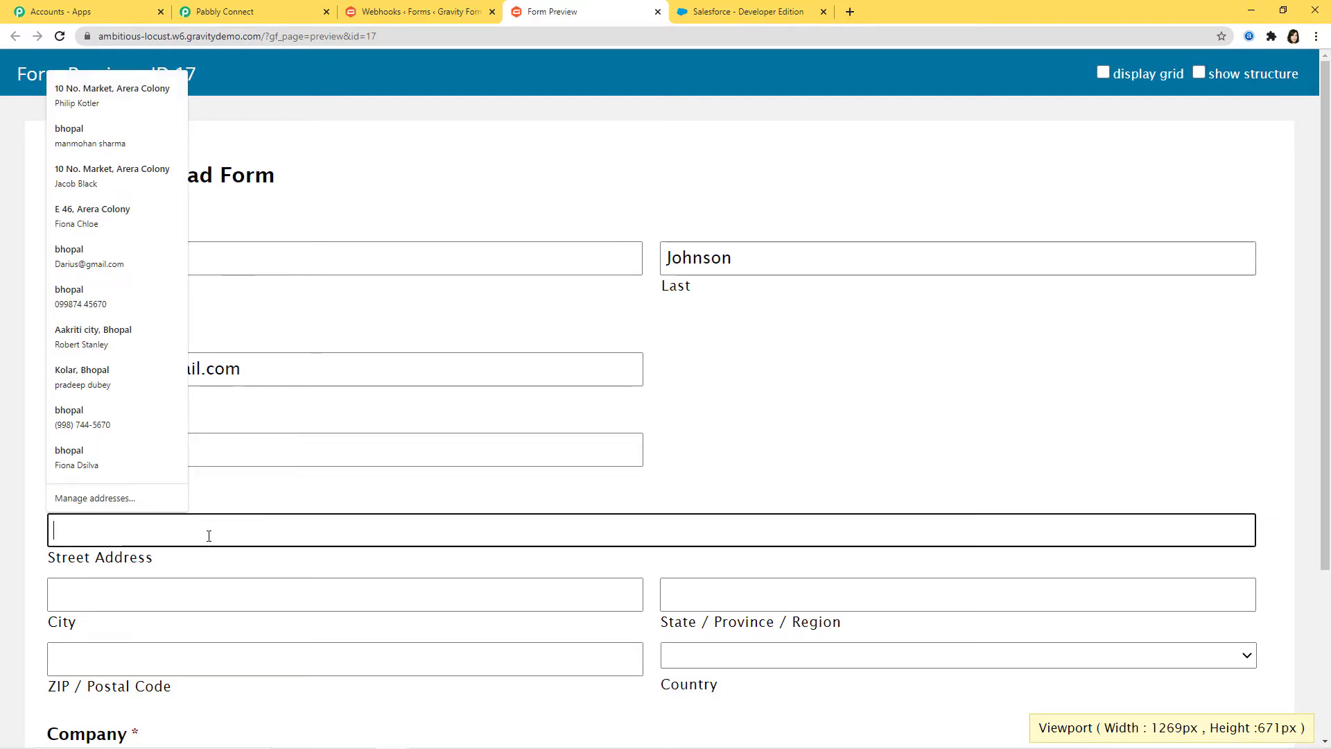
pyautogui.click(96, 219)
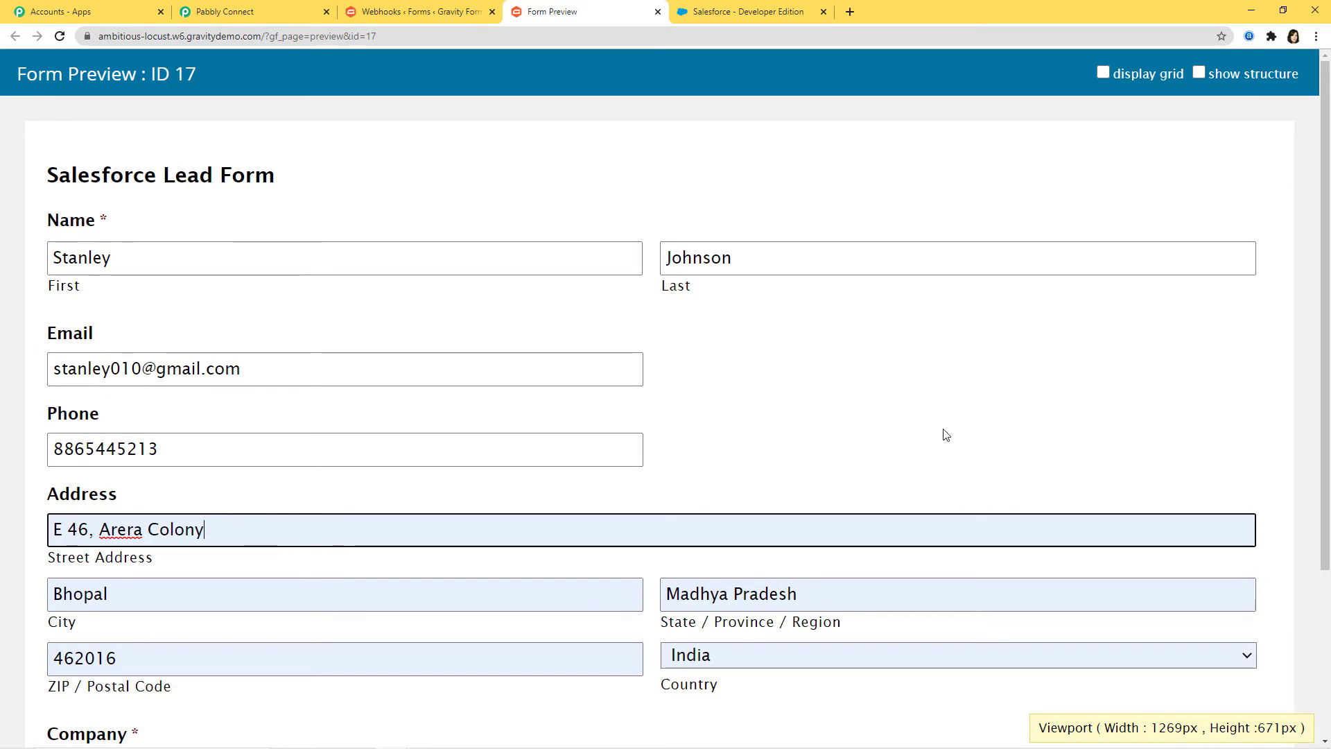
pyautogui.scroll(-3, 945, 434)
pyautogui.click(238, 558)
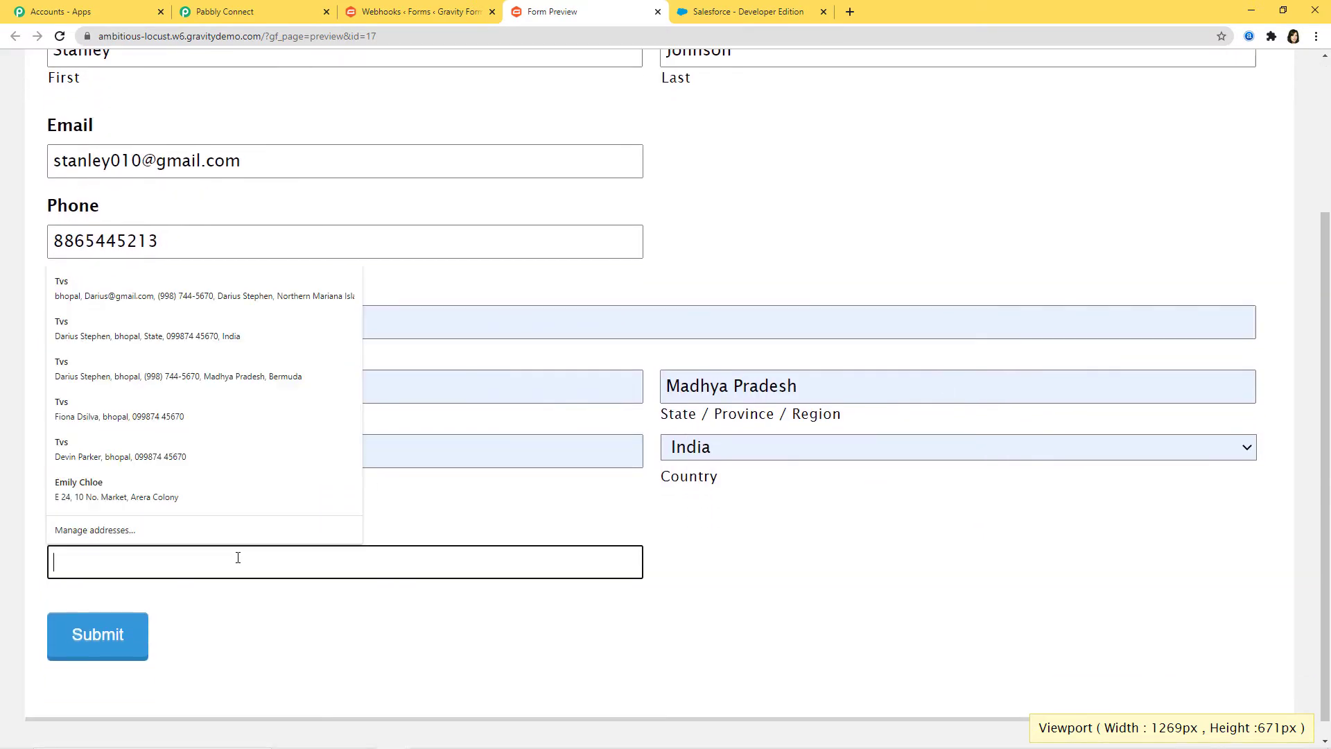
pyautogui.write('Pabbly Connect')
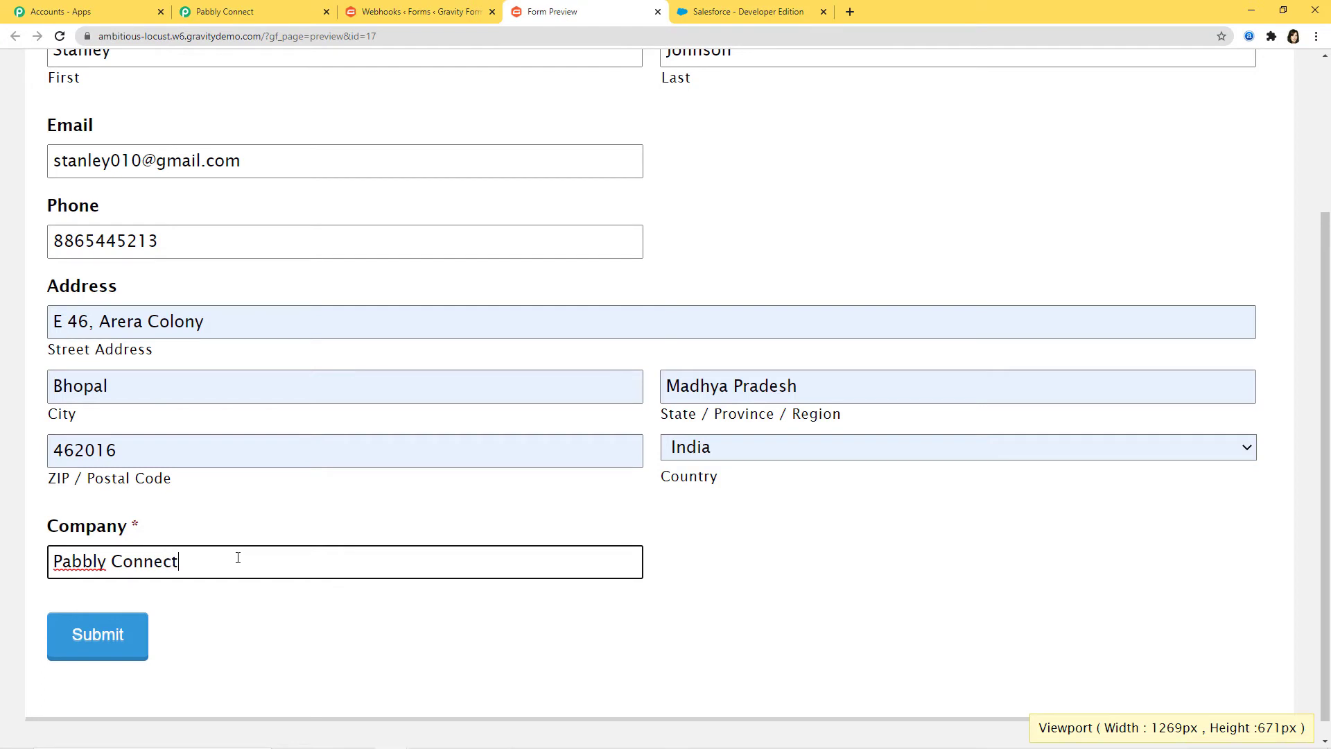
pyautogui.click(84, 633)
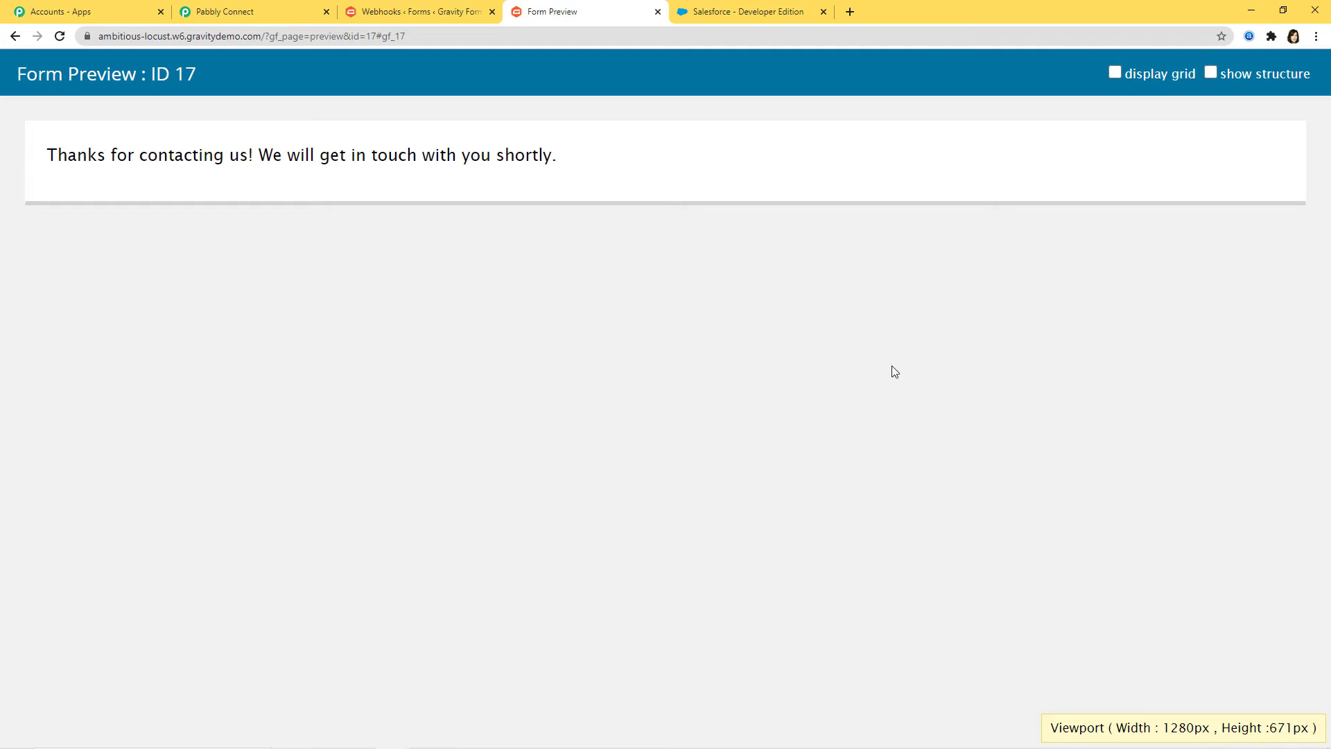
# Step: Review the captured submission fields, save the Gravity Forms trigger, and add a step below it
pyautogui.click(248, 13)
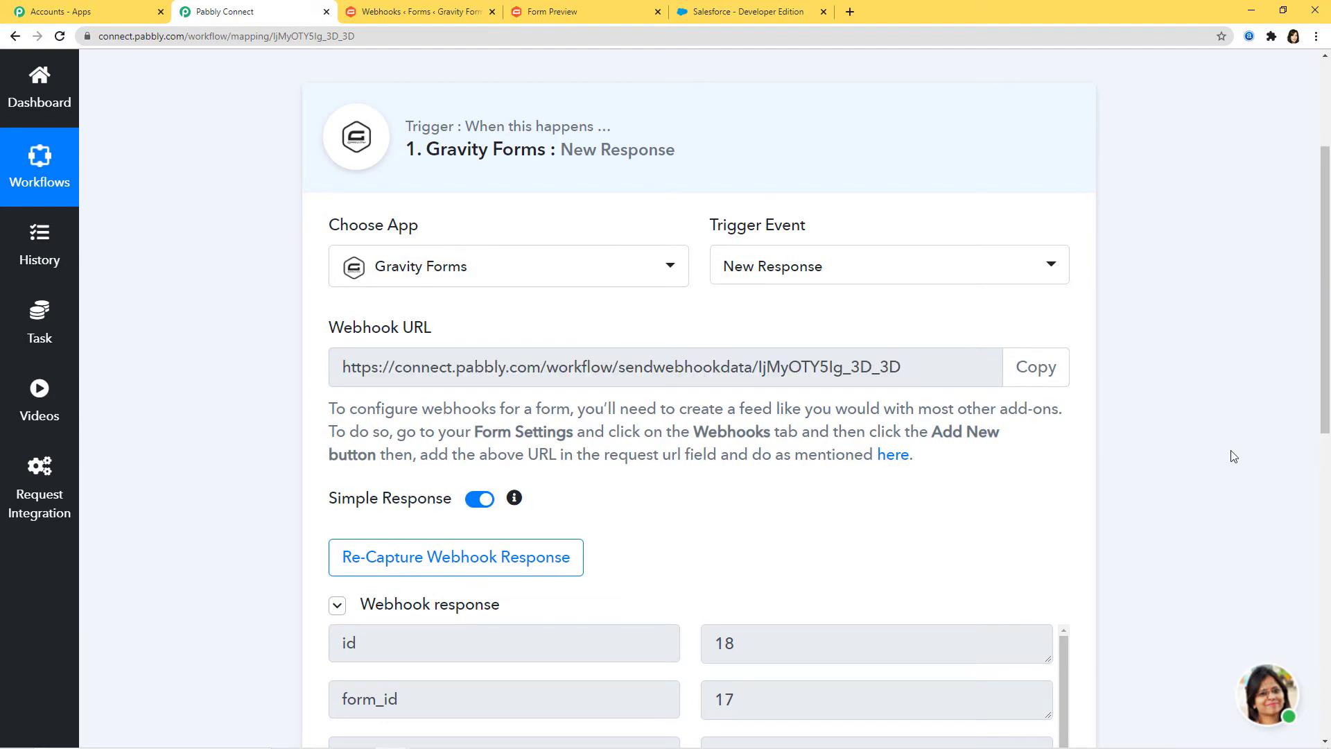
pyautogui.scroll(-6, 1229, 454)
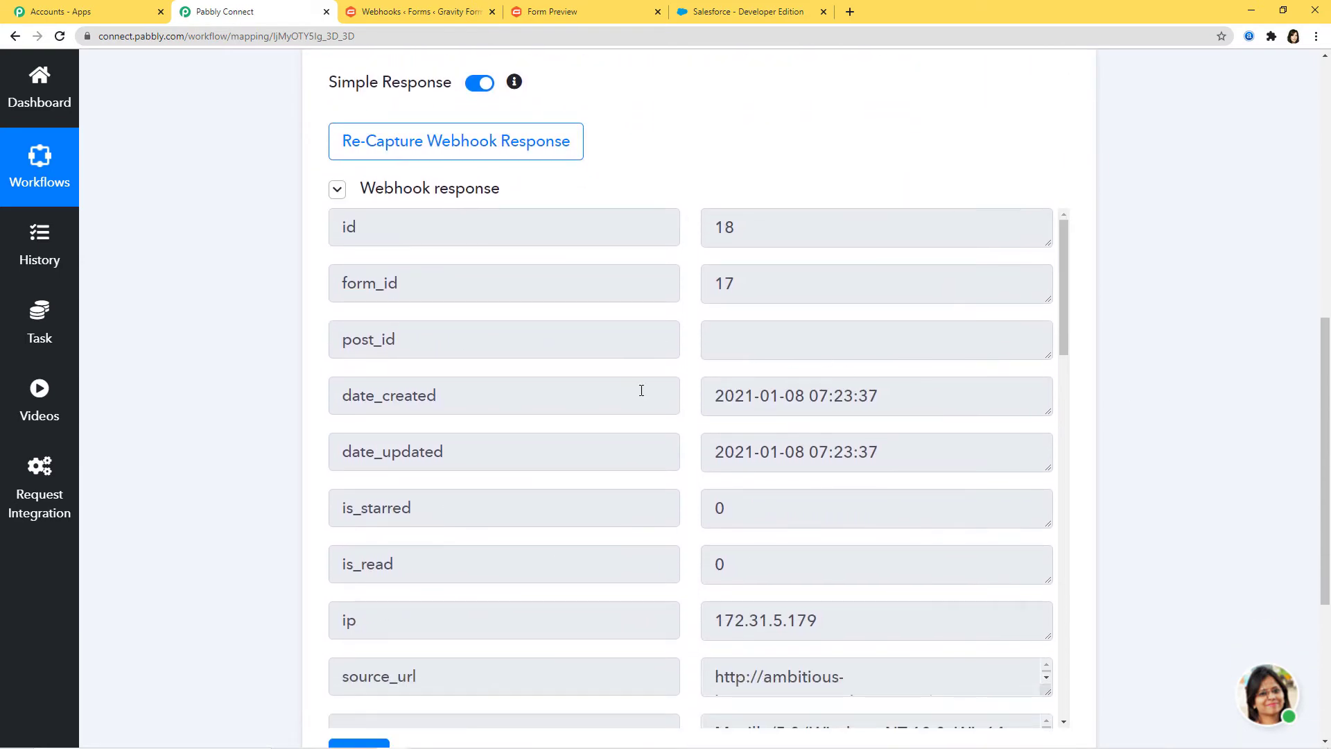
pyautogui.scroll(-4, 844, 476)
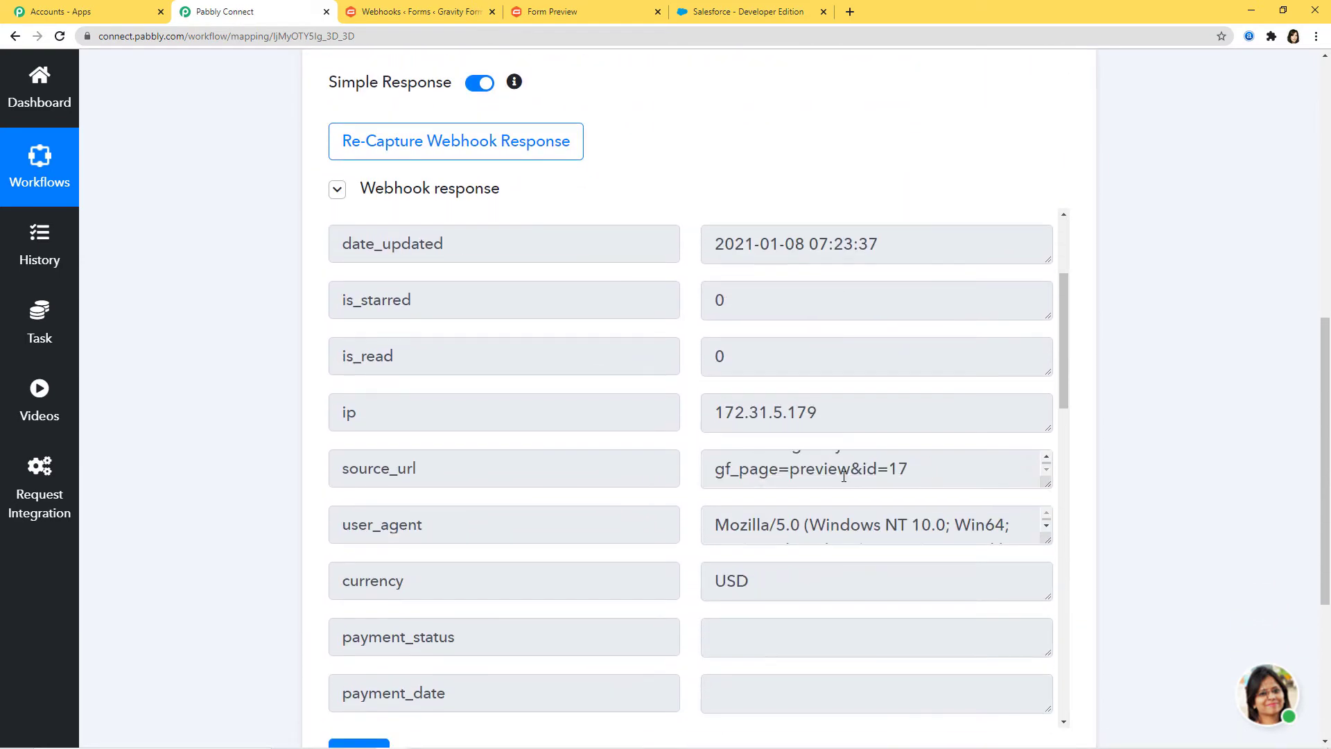
pyautogui.scroll(-10, 984, 537)
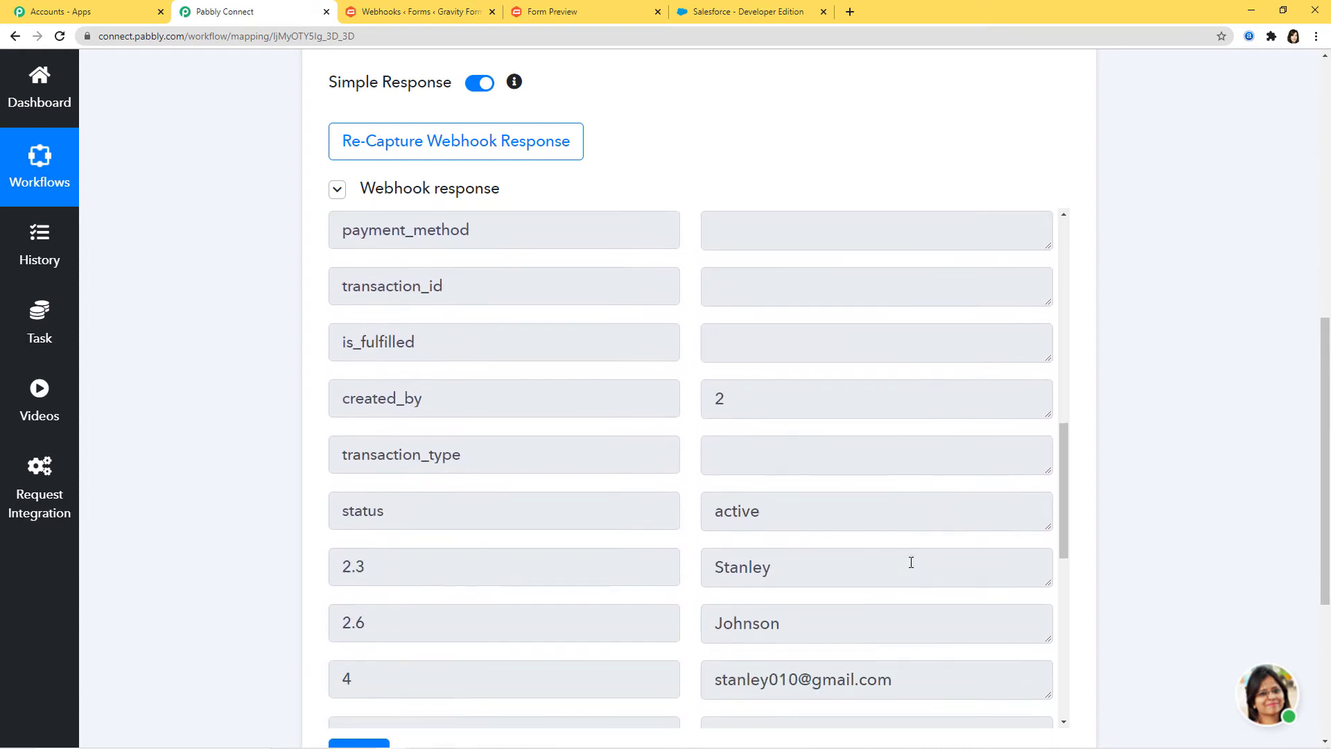
pyautogui.scroll(-3, 887, 523)
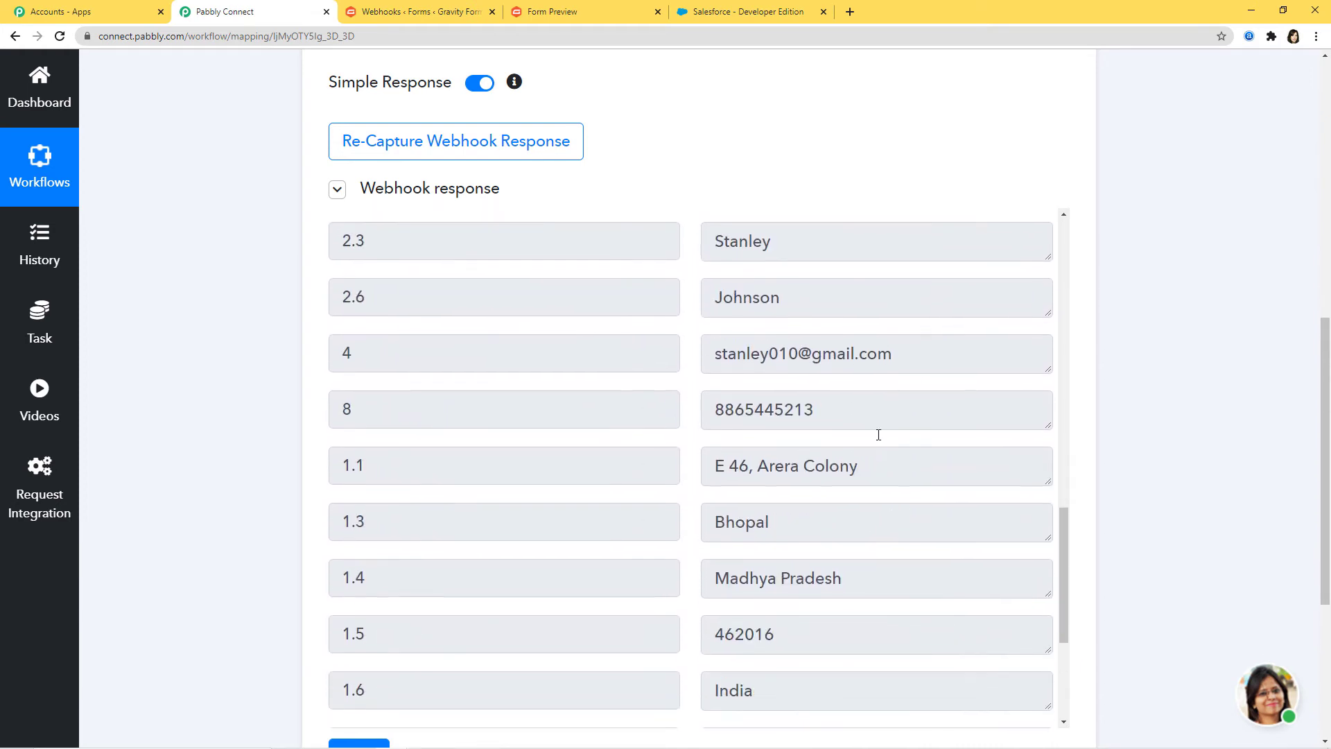
pyautogui.scroll(-4, 808, 379)
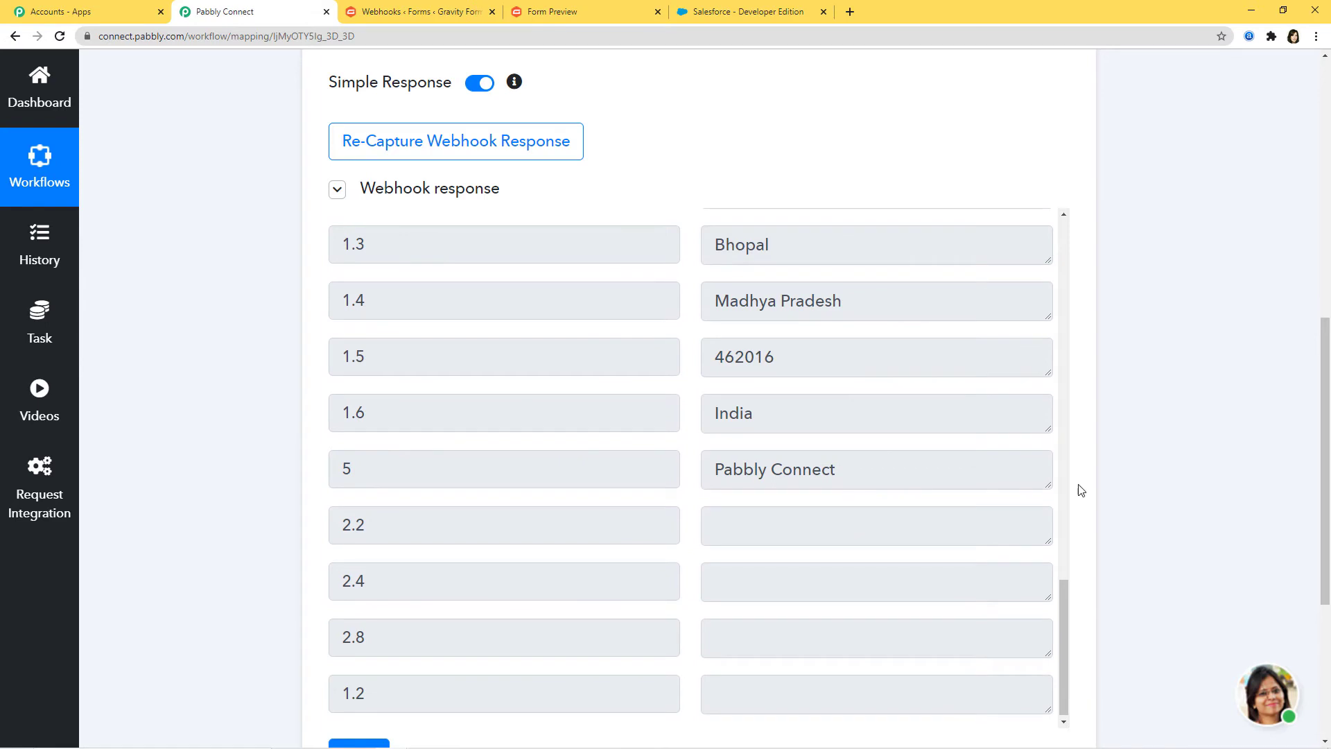
pyautogui.scroll(-4, 1224, 436)
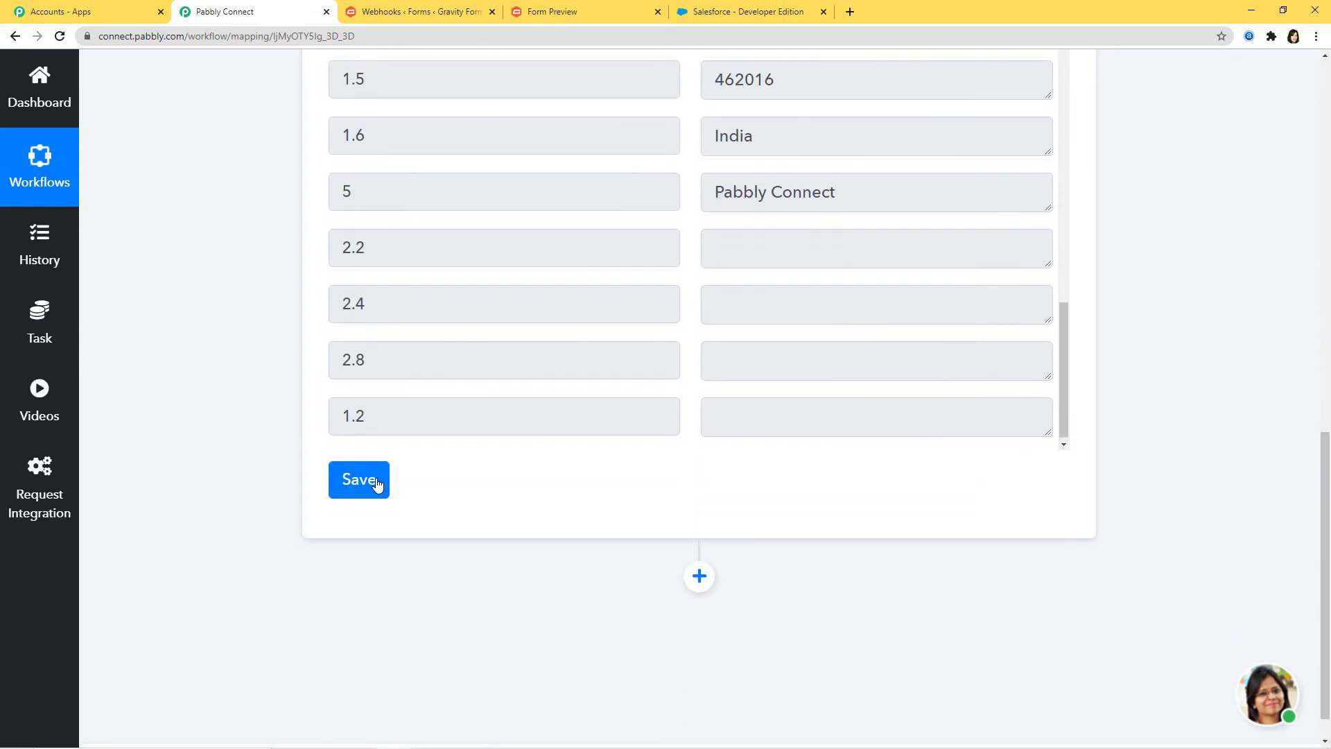
pyautogui.click(377, 481)
pyautogui.click(640, 512)
pyautogui.scroll(-1, 981, 551)
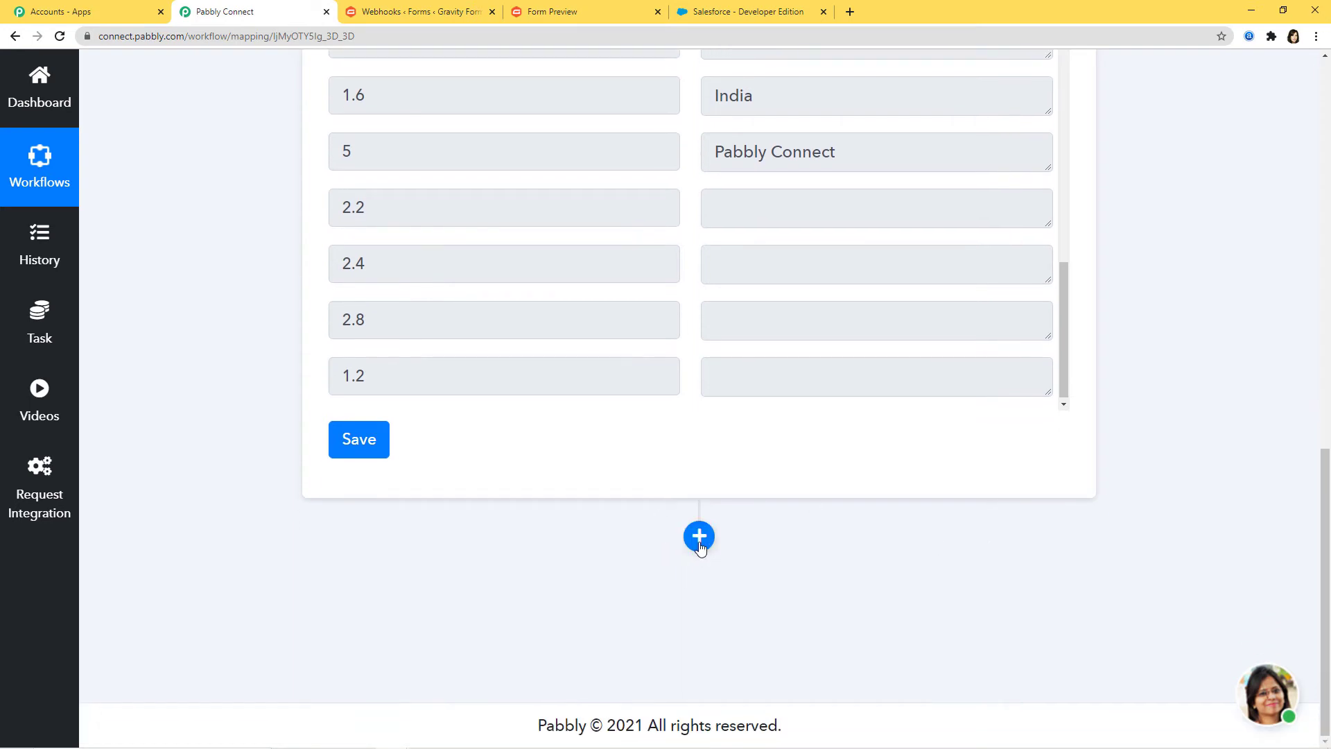
pyautogui.click(699, 538)
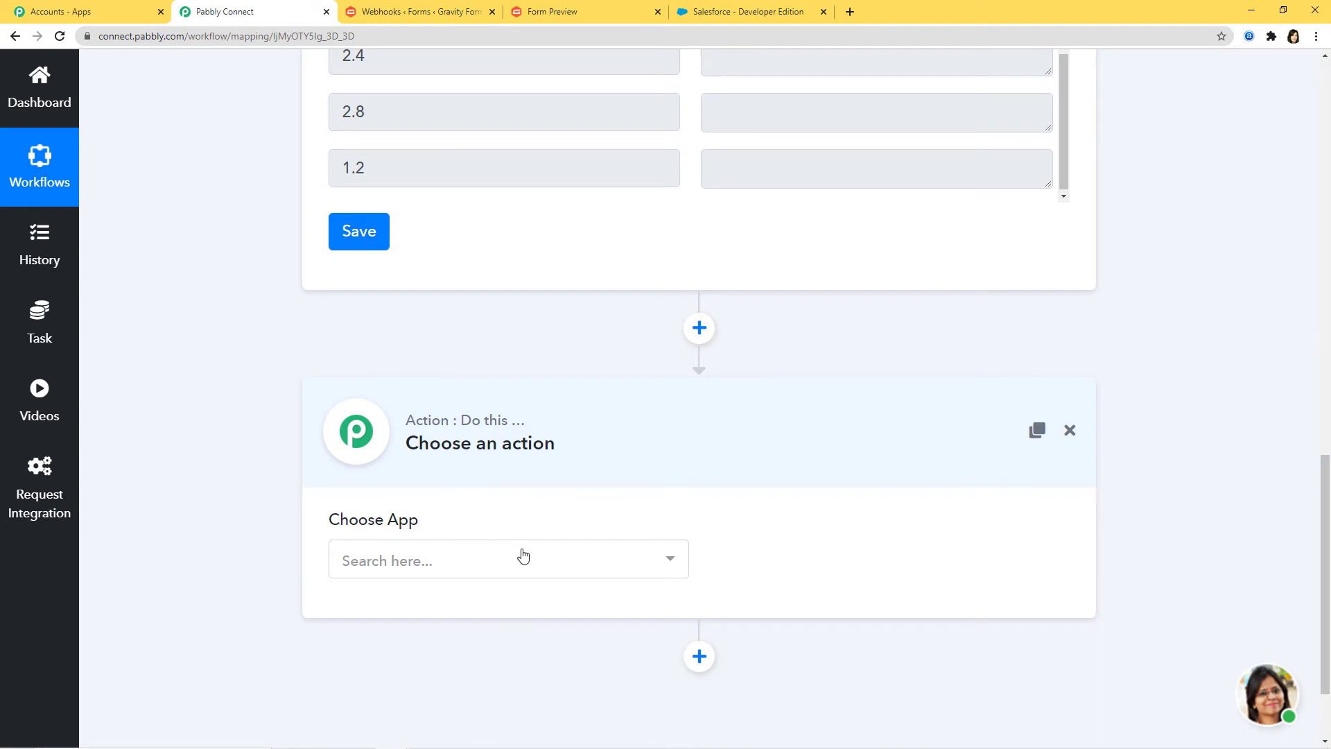
# Step: Set the action to Salesforce with the Create Lead event and begin connecting the Salesforce account
pyautogui.click(523, 576)
pyautogui.write('sal')
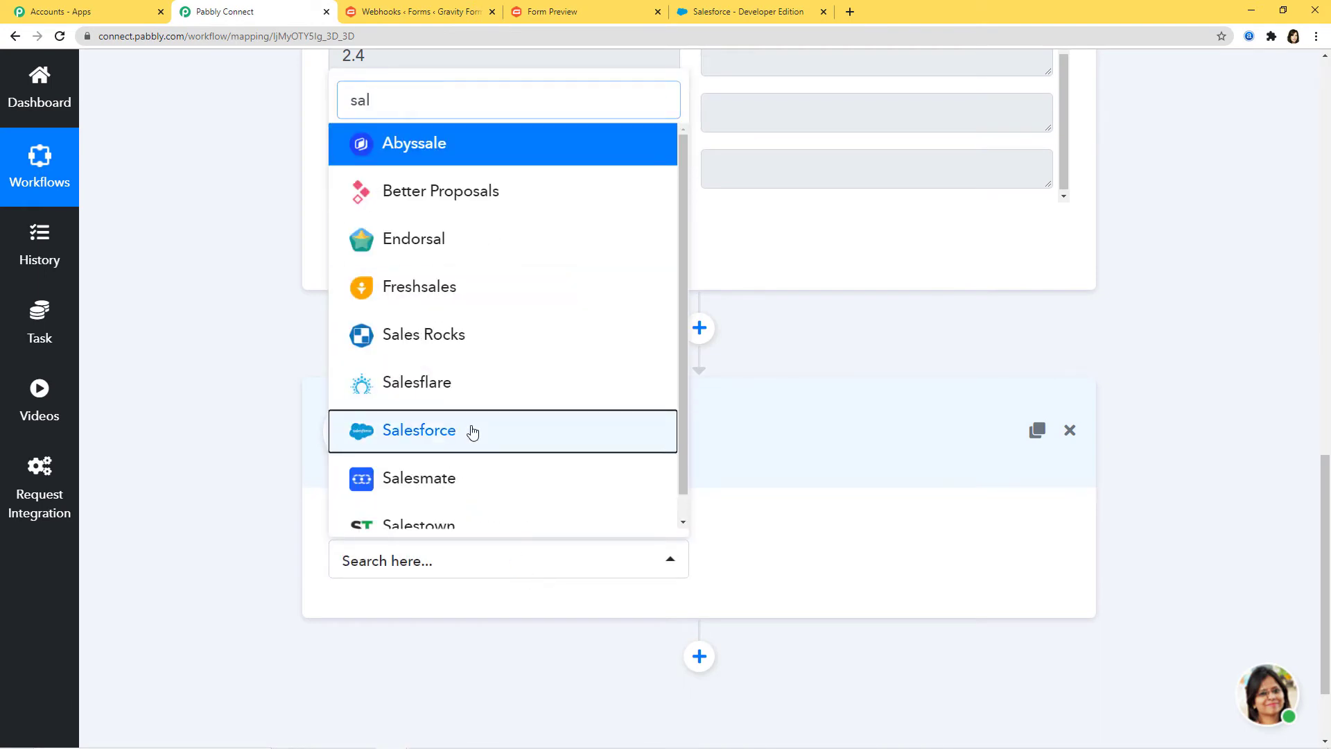
pyautogui.click(470, 430)
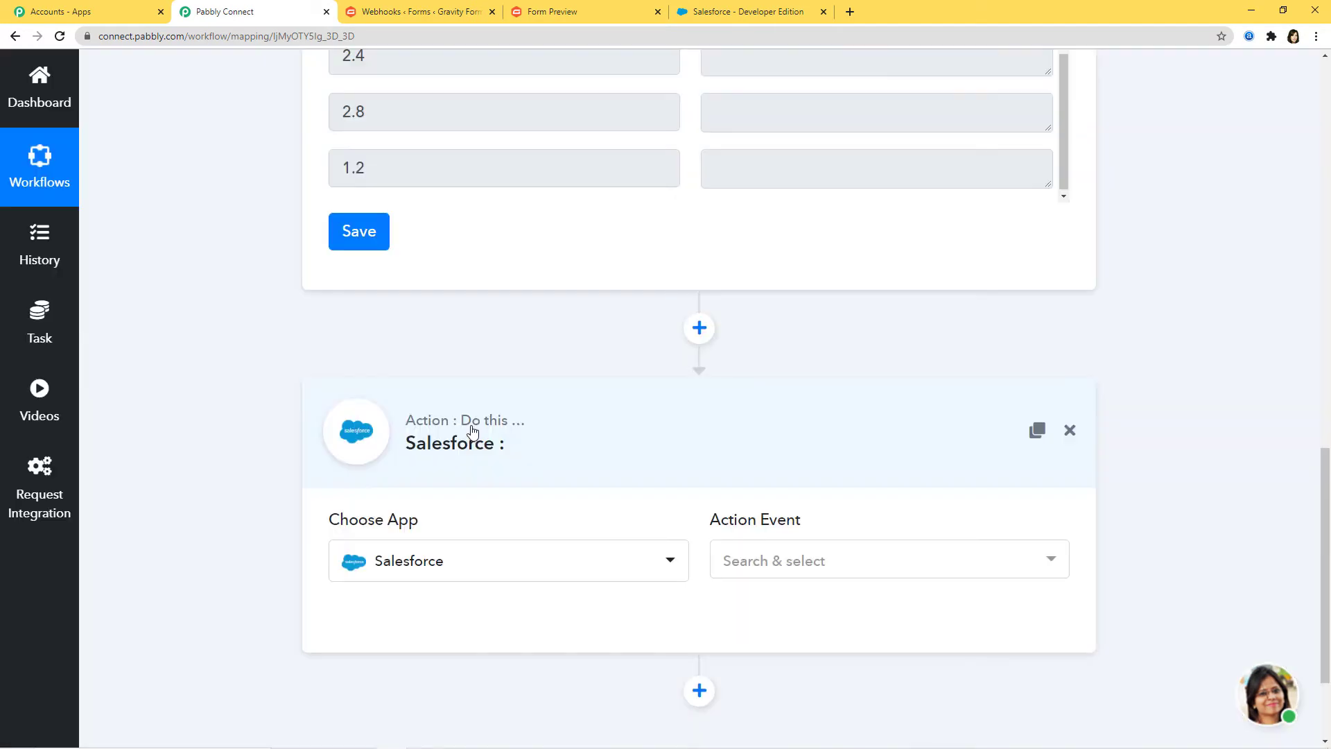
pyautogui.click(773, 567)
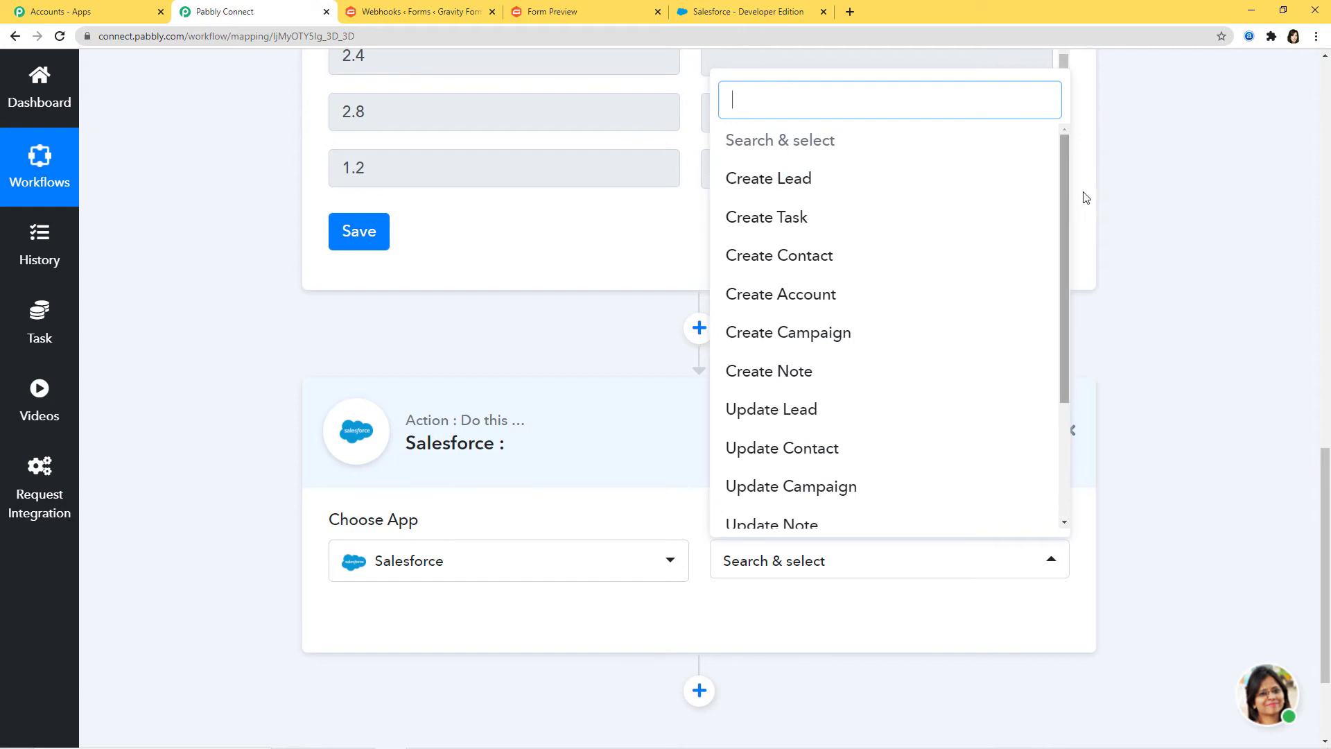
pyautogui.moveTo(1063, 197); pyautogui.dragTo(1066, 353)
pyautogui.moveTo(1057, 303); pyautogui.dragTo(1070, 176)
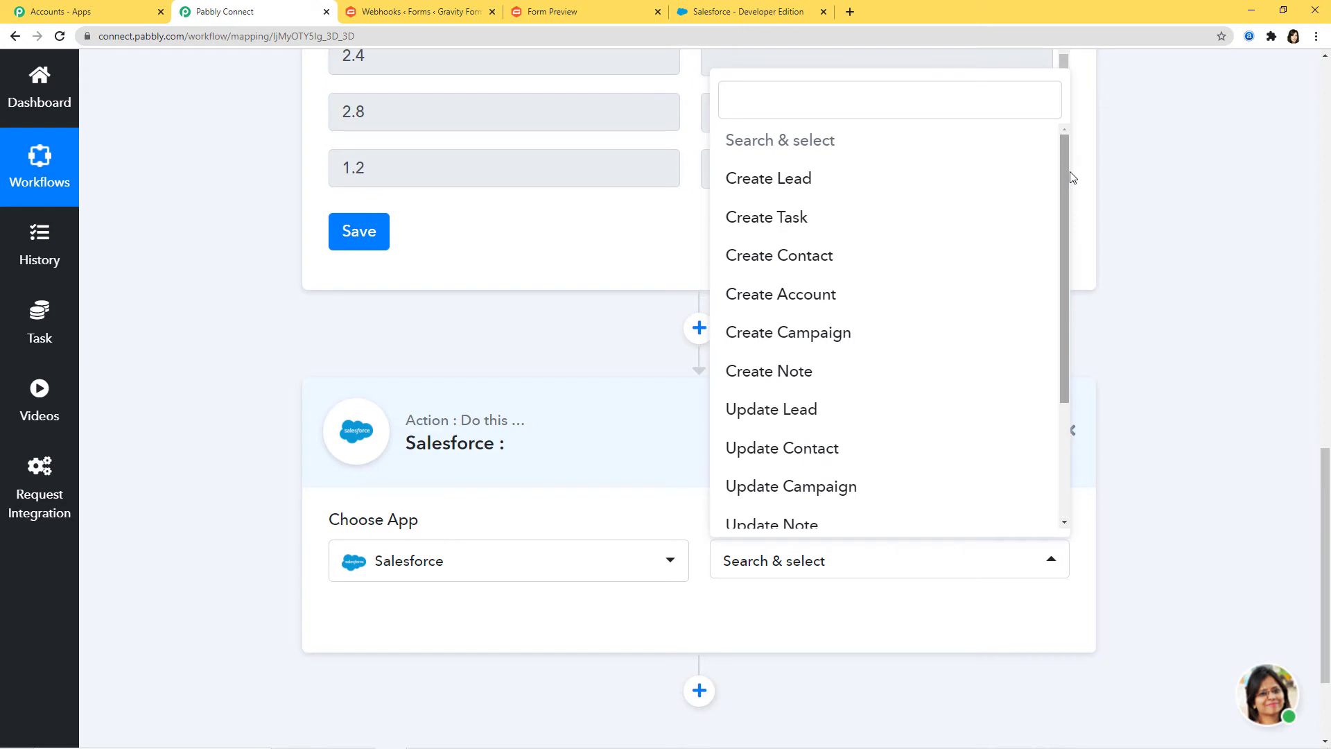
pyautogui.click(832, 185)
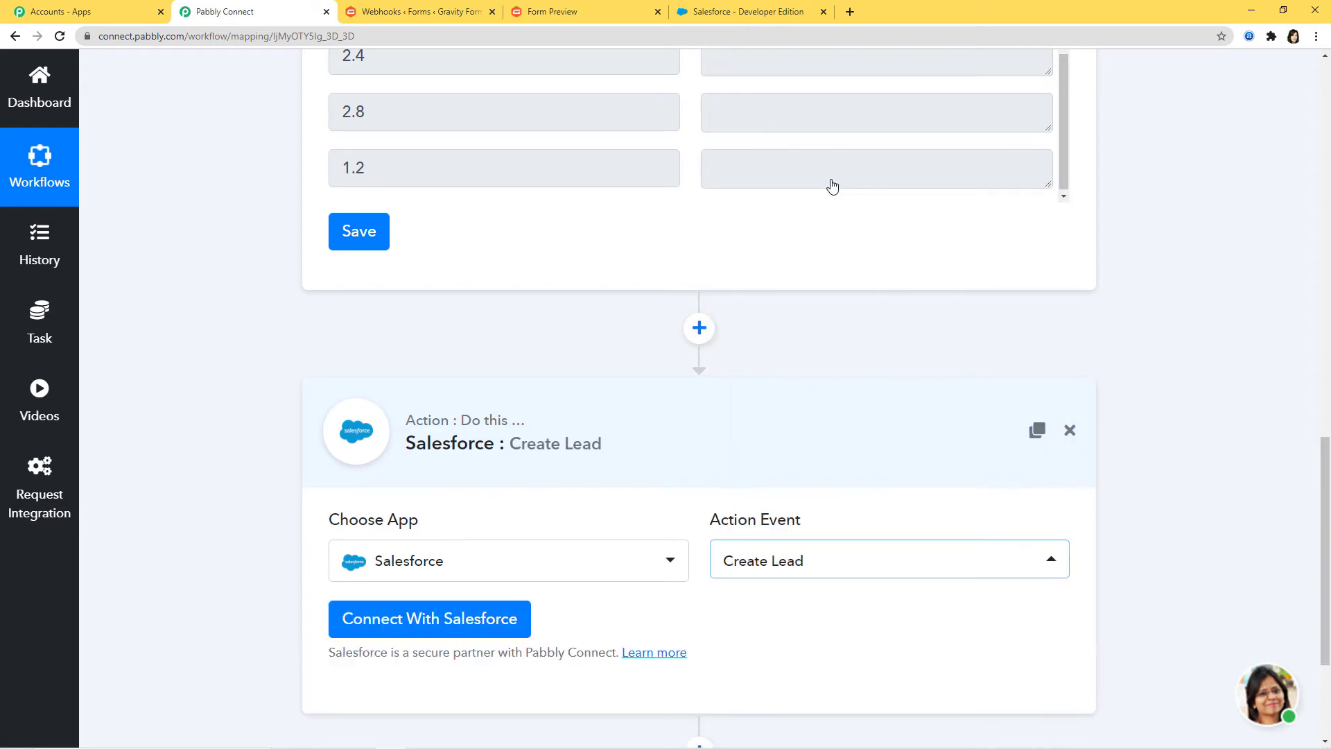
pyautogui.click(413, 621)
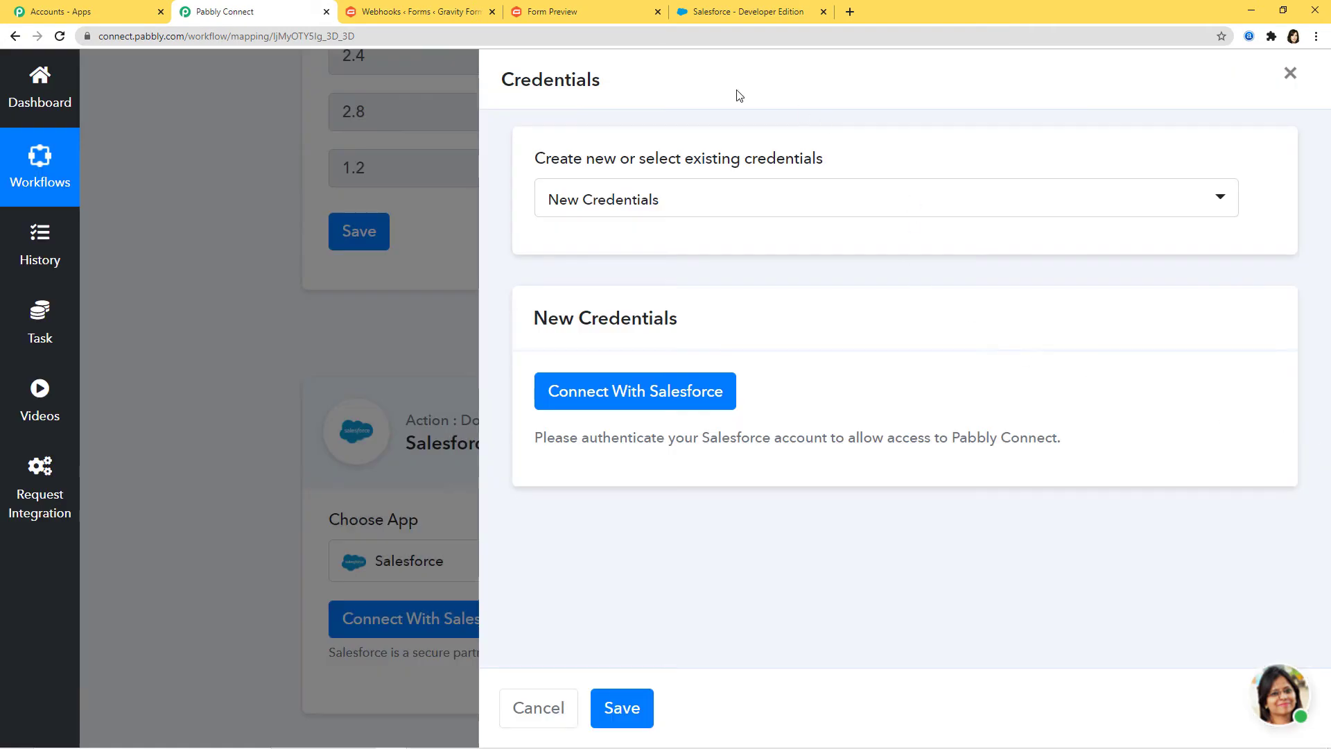
# Step: Connect the Create Lead step to Salesforce with New Credentials, allowing access in the Salesforce popup
pyautogui.click(767, 202)
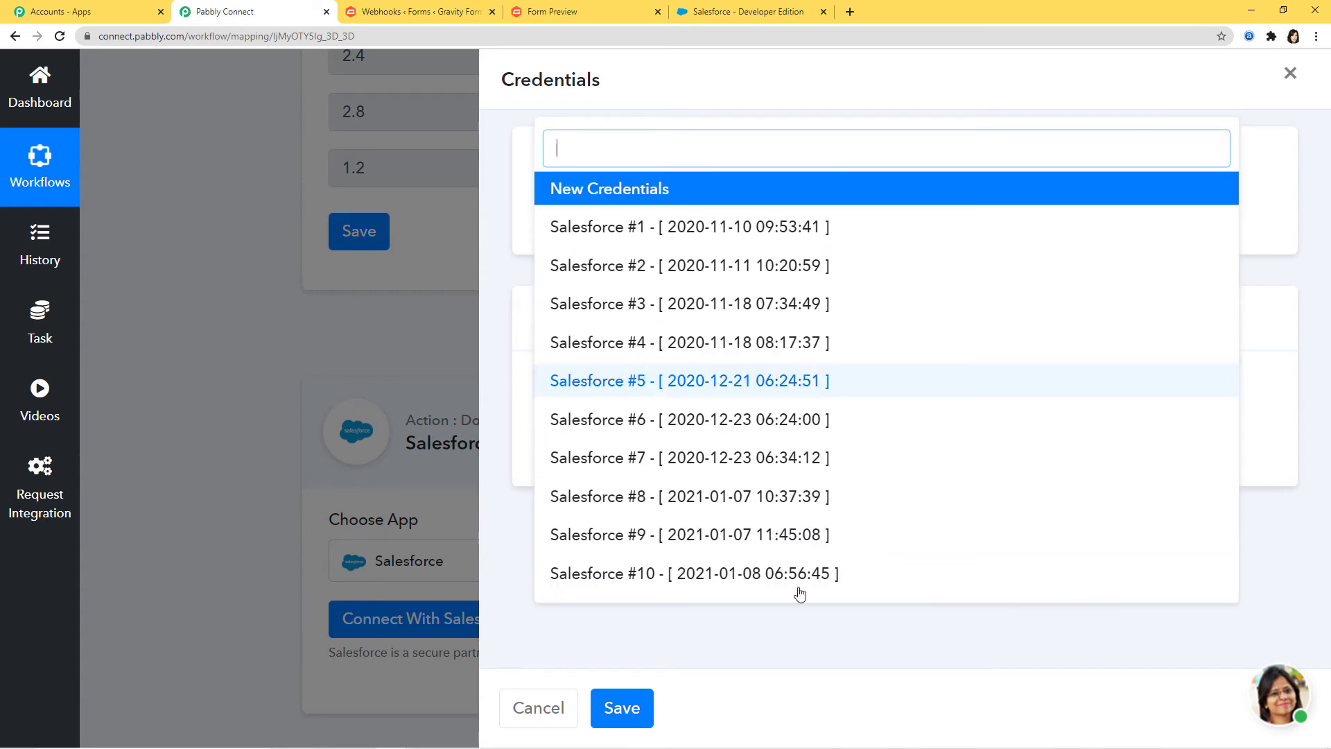
pyautogui.click(808, 82)
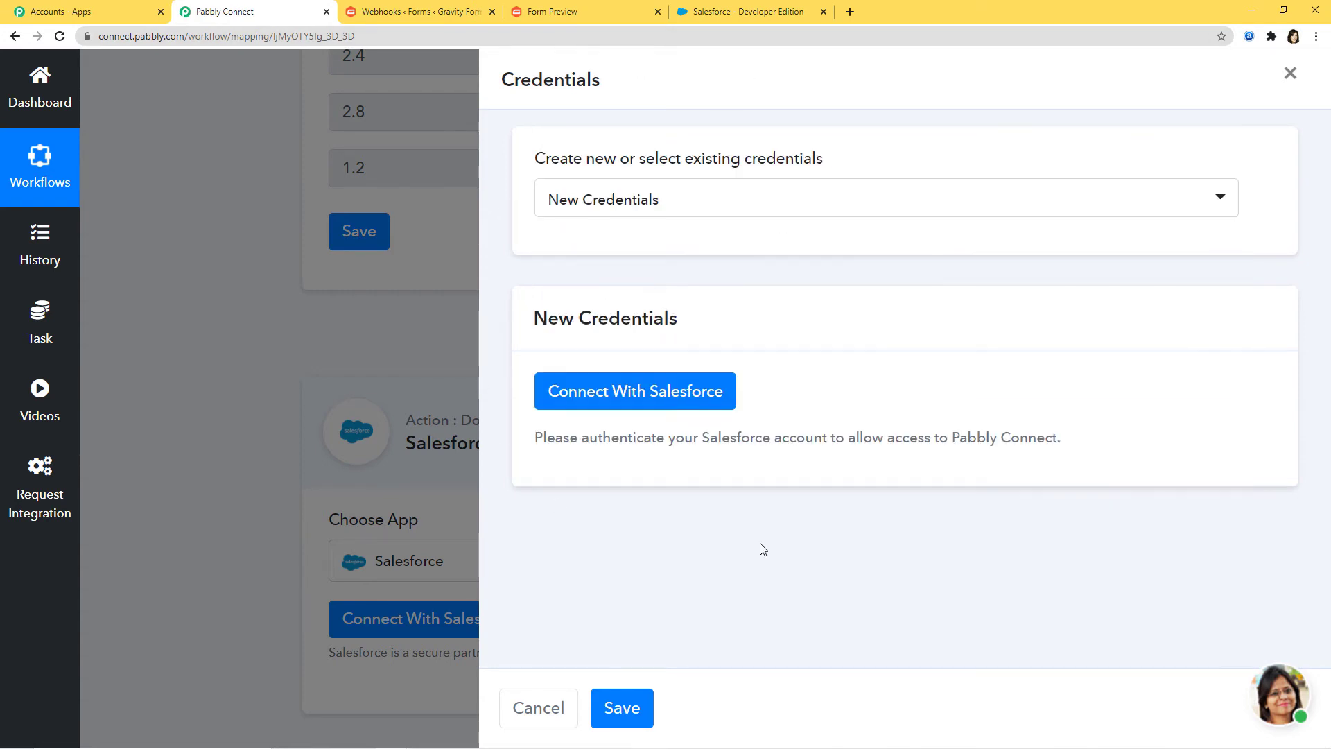
pyautogui.click(612, 393)
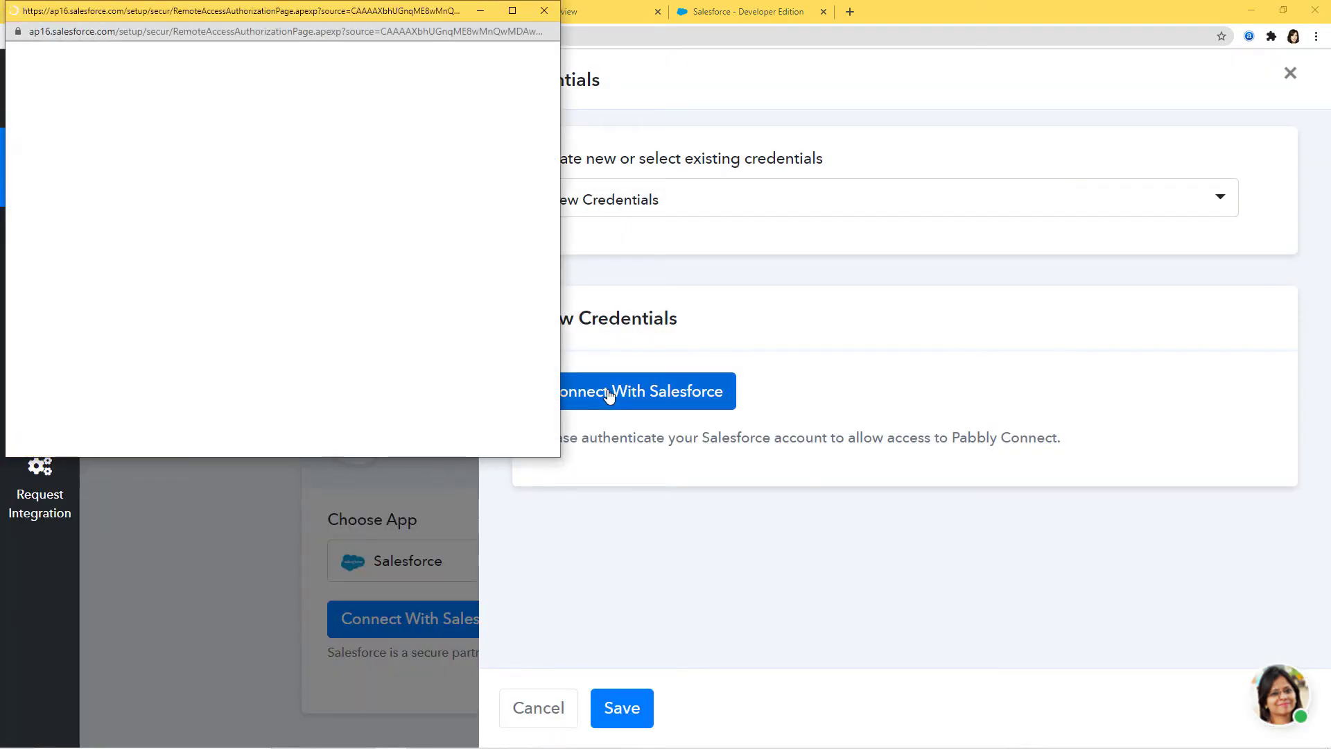
pyautogui.scroll(-5, 363, 325)
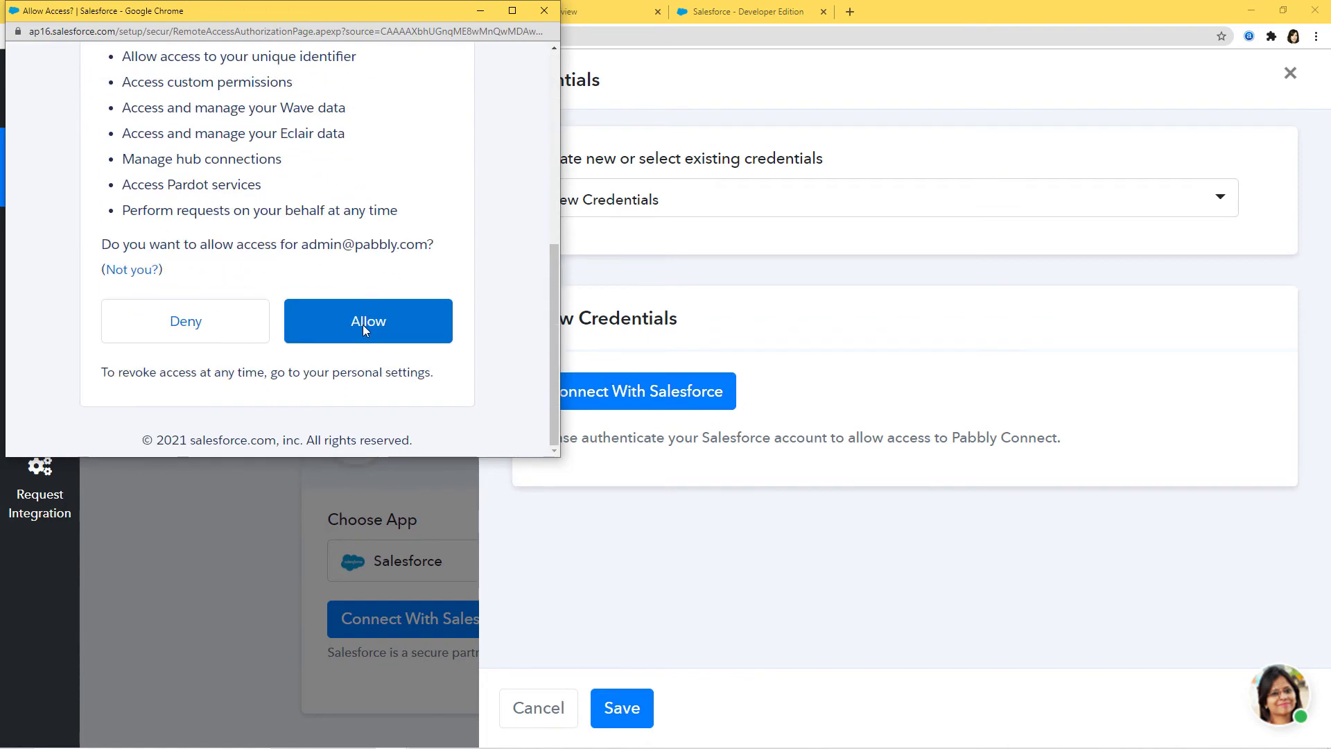
pyautogui.click(368, 319)
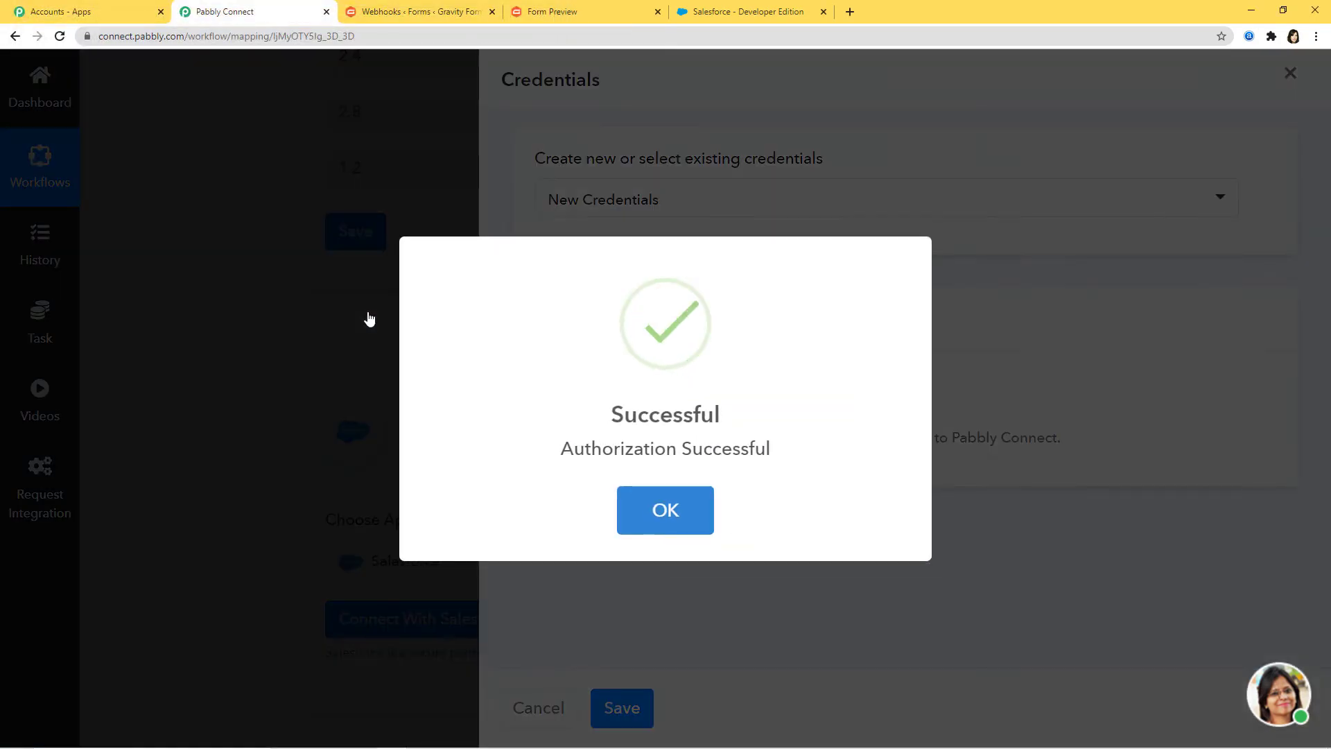
pyautogui.click(655, 513)
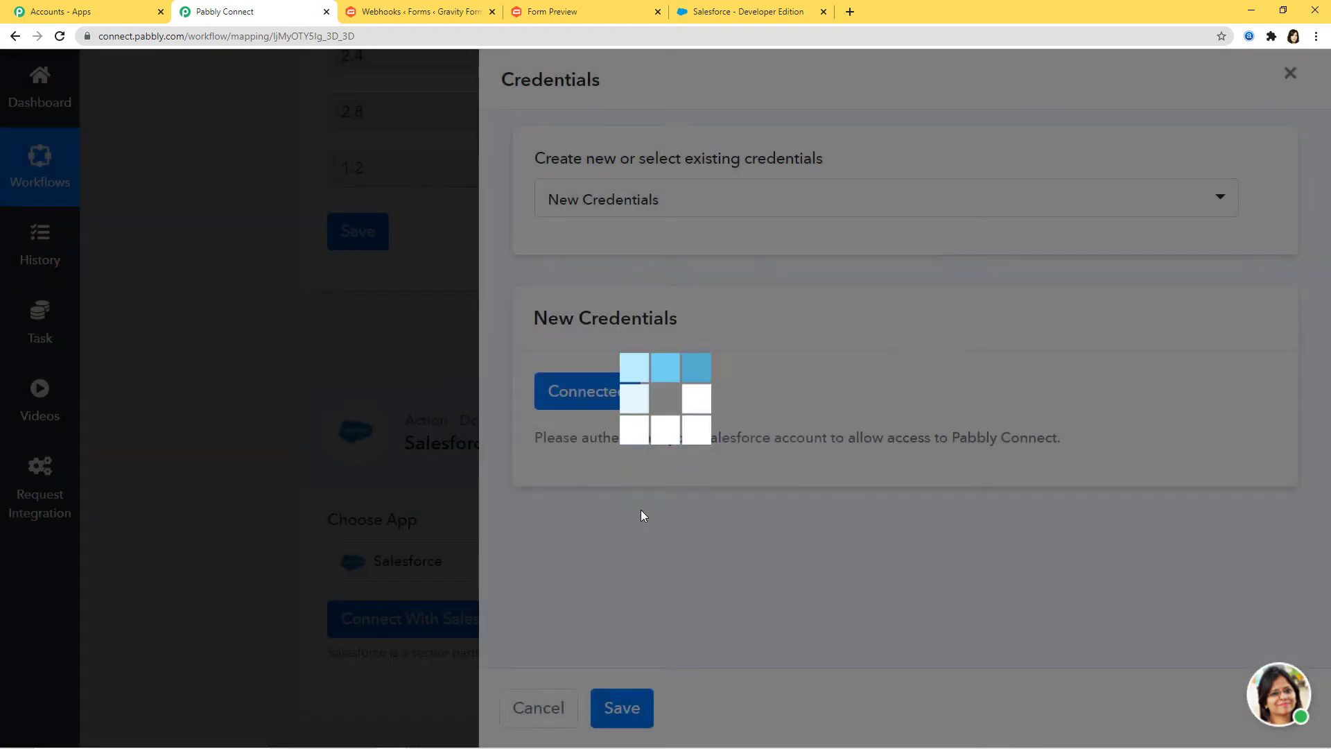
# Step: Map the submitted last name into the lead's Last Name field
pyautogui.scroll(-20, 1168, 521)
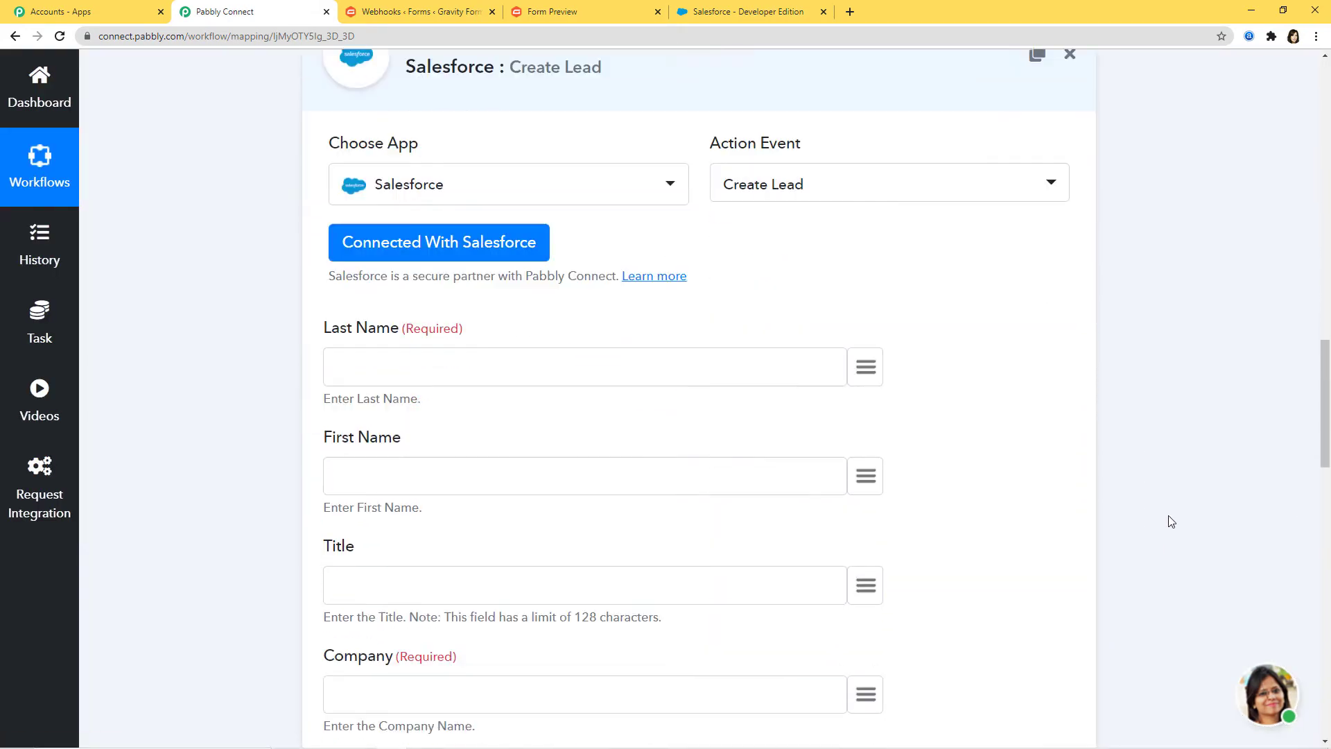
pyautogui.scroll(-4, 1168, 521)
pyautogui.scroll(15, 1169, 522)
pyautogui.scroll(20, 1171, 522)
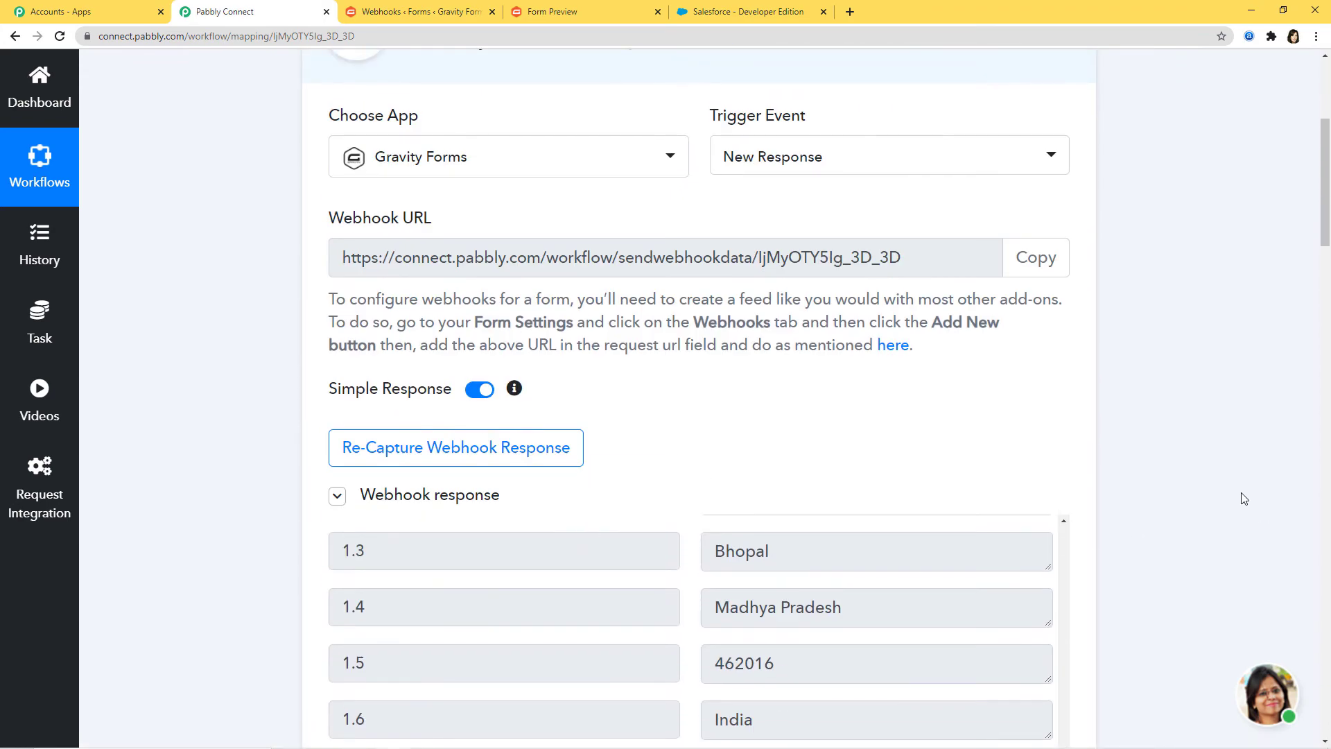
pyautogui.scroll(-15, 1244, 499)
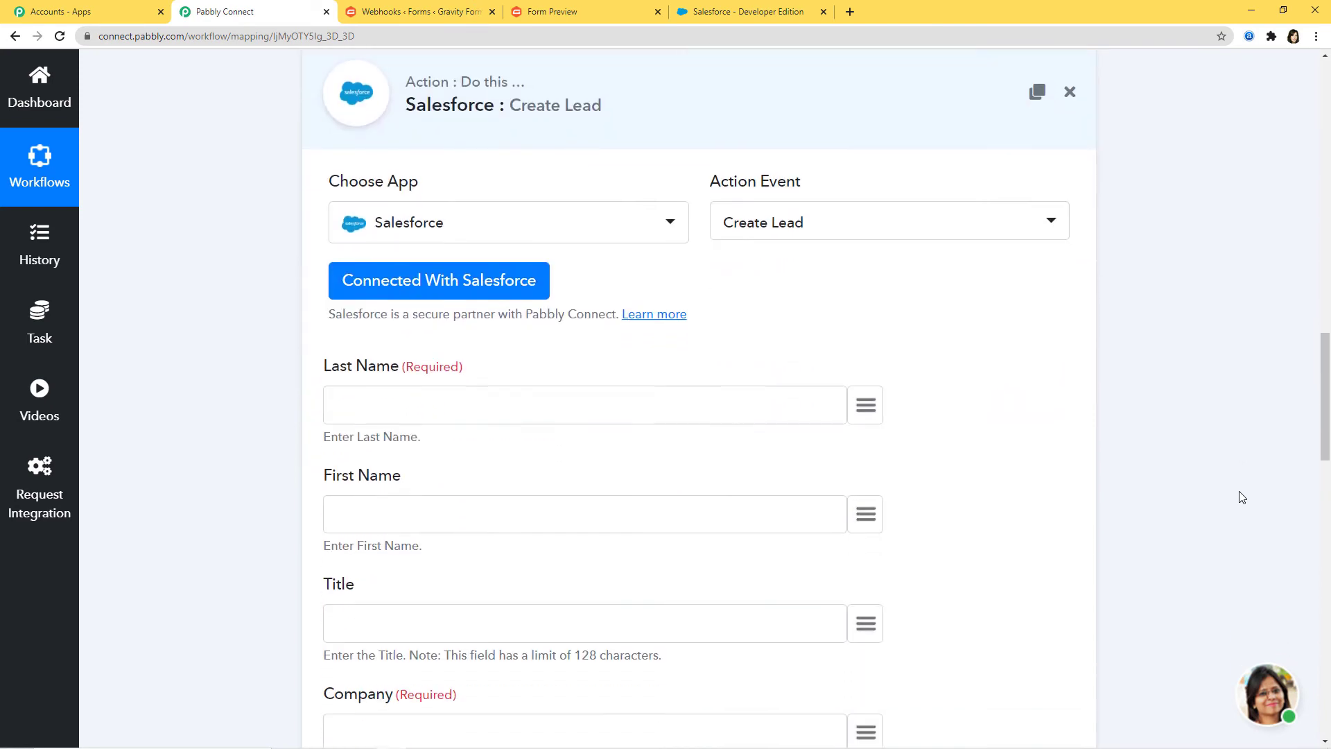
pyautogui.click(865, 397)
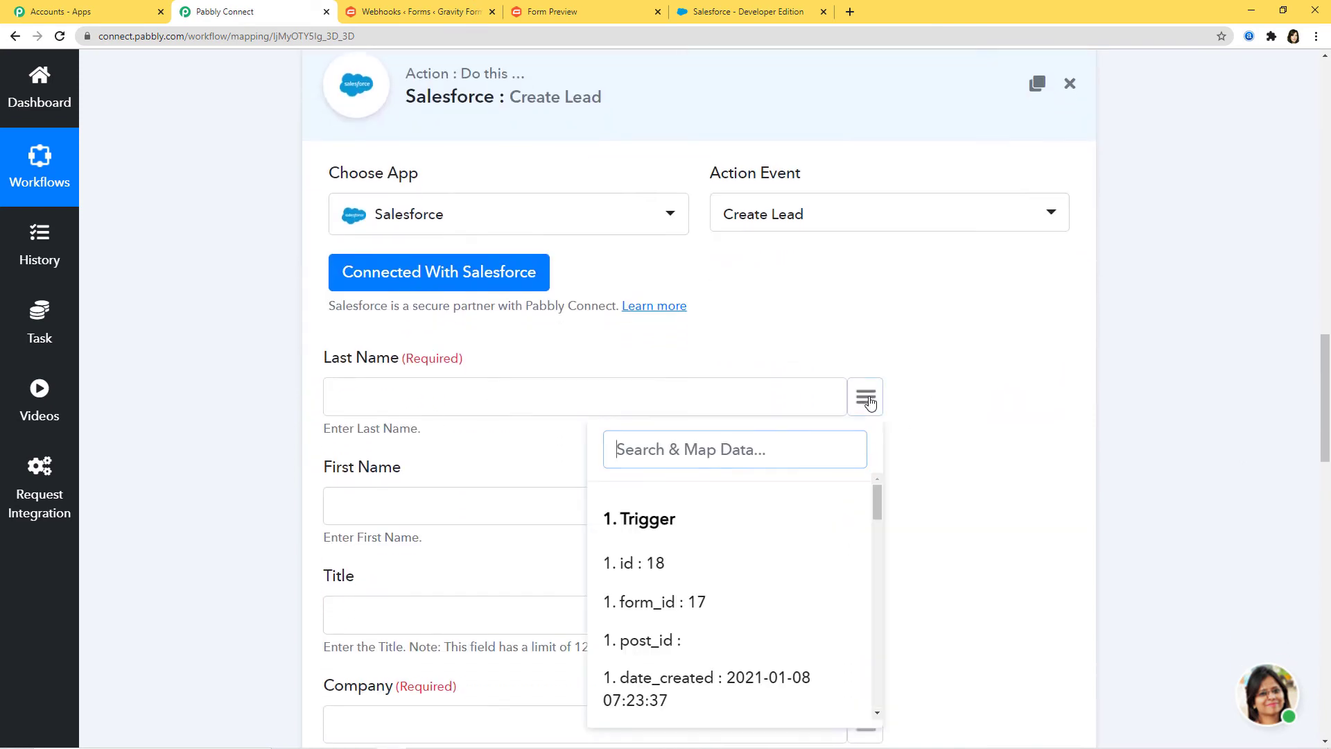
pyautogui.scroll(-5, 724, 594)
pyautogui.scroll(-1, 728, 588)
pyautogui.scroll(2, 724, 583)
pyautogui.click(729, 579)
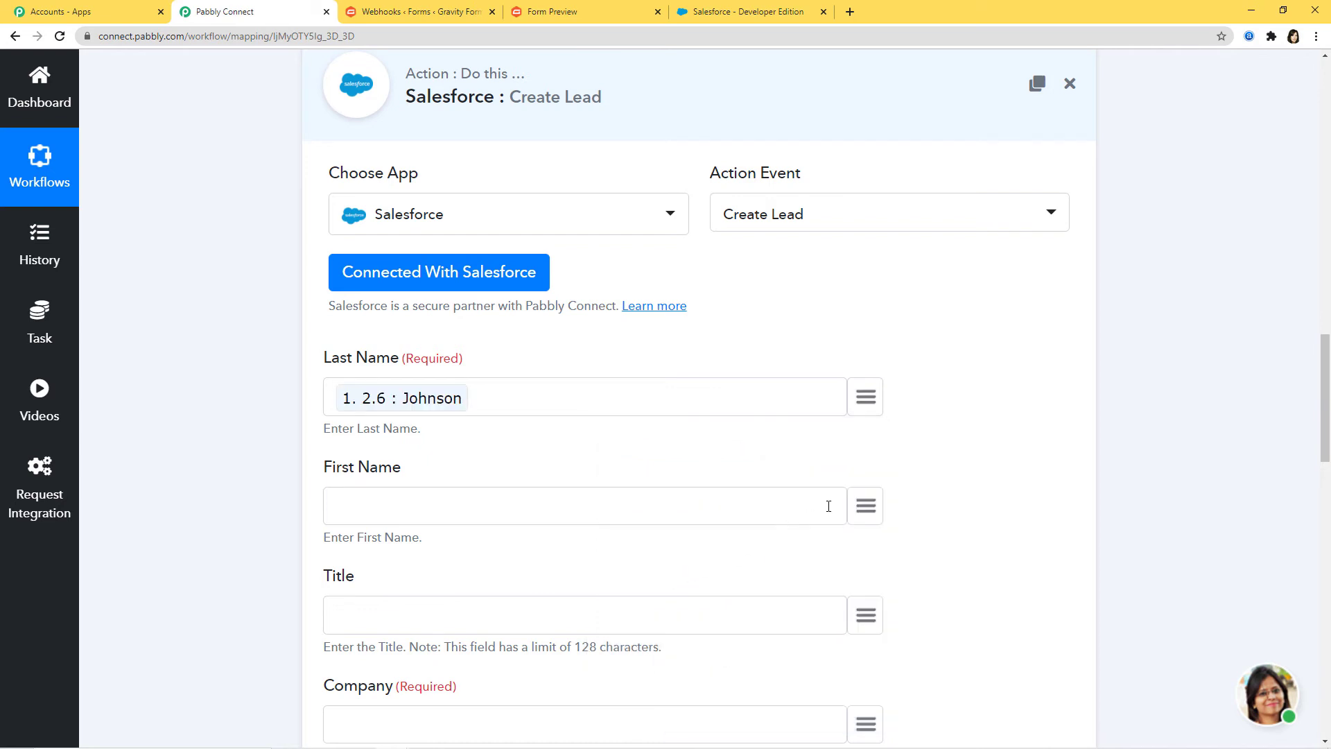
# Step: Map the submitted first name into First Name and the Pabbly Connect answer into Company
pyautogui.click(865, 506)
pyautogui.write('st')
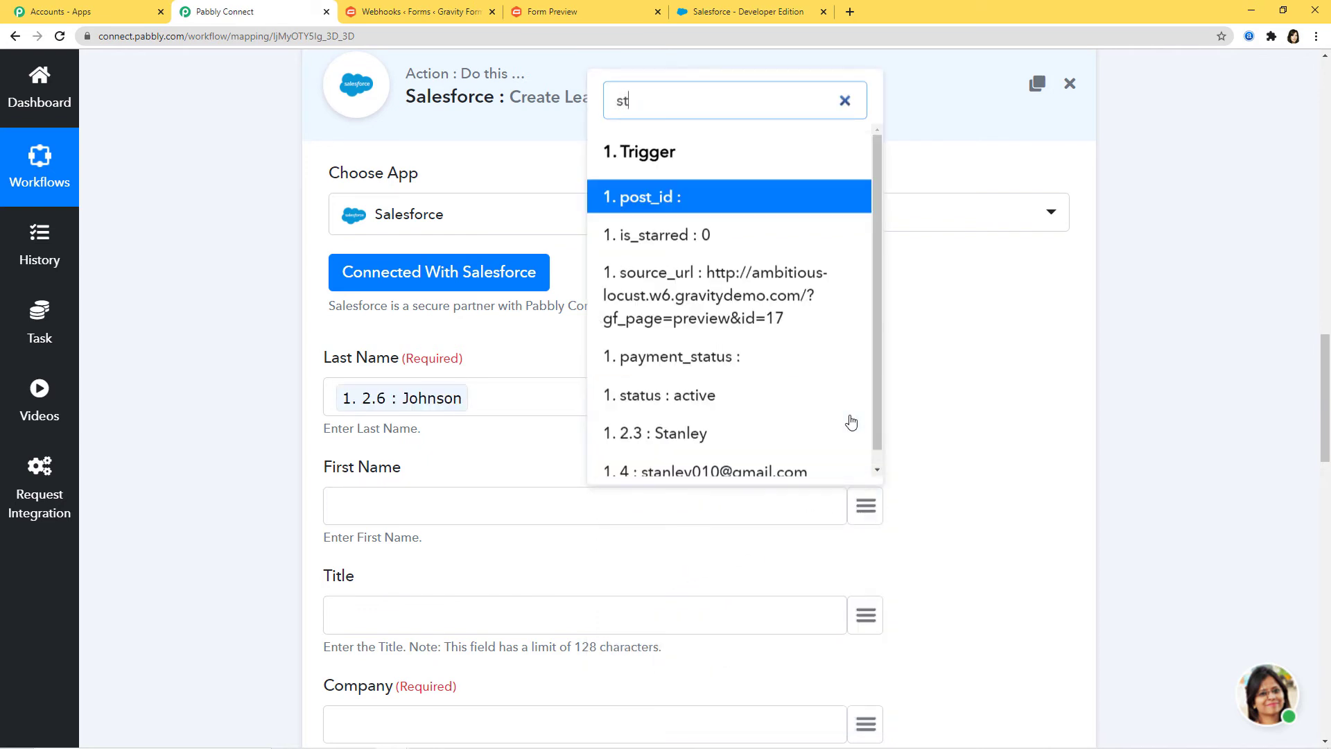
pyautogui.click(731, 446)
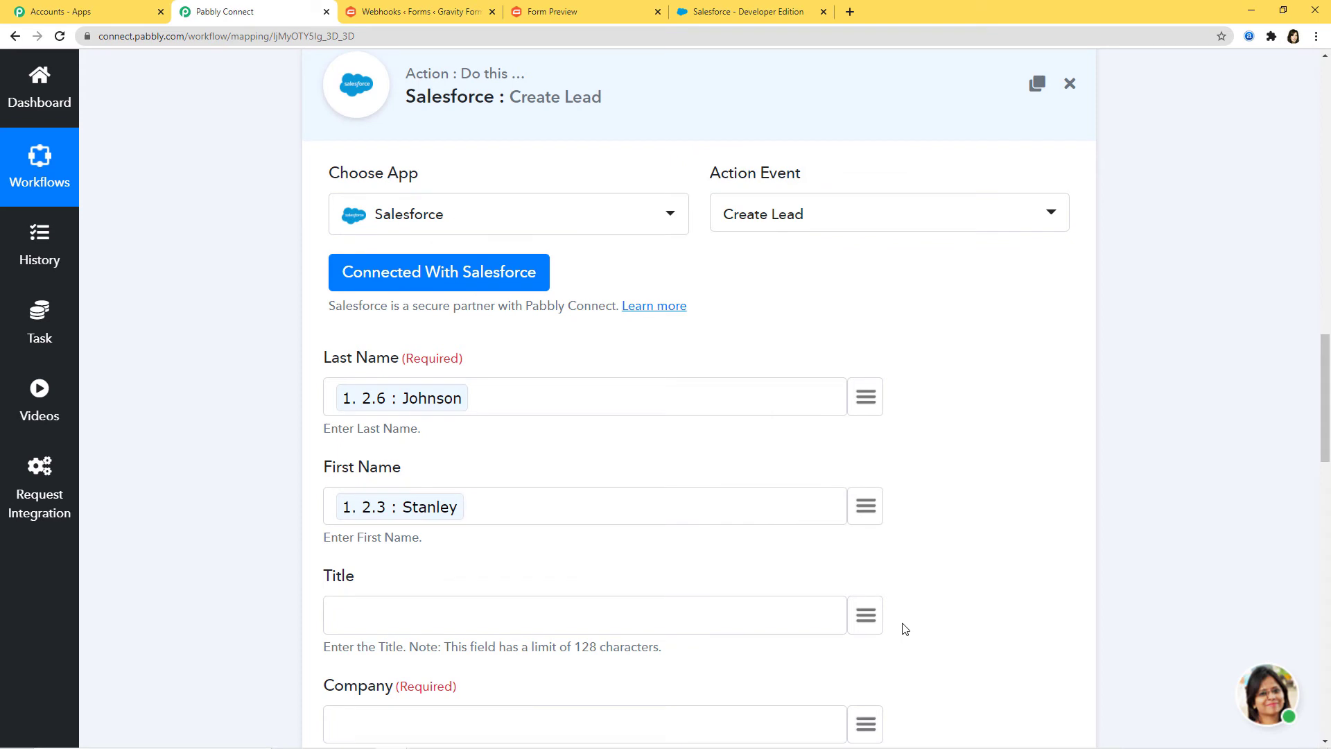
pyautogui.scroll(-2, 971, 621)
pyautogui.scroll(-3, 962, 537)
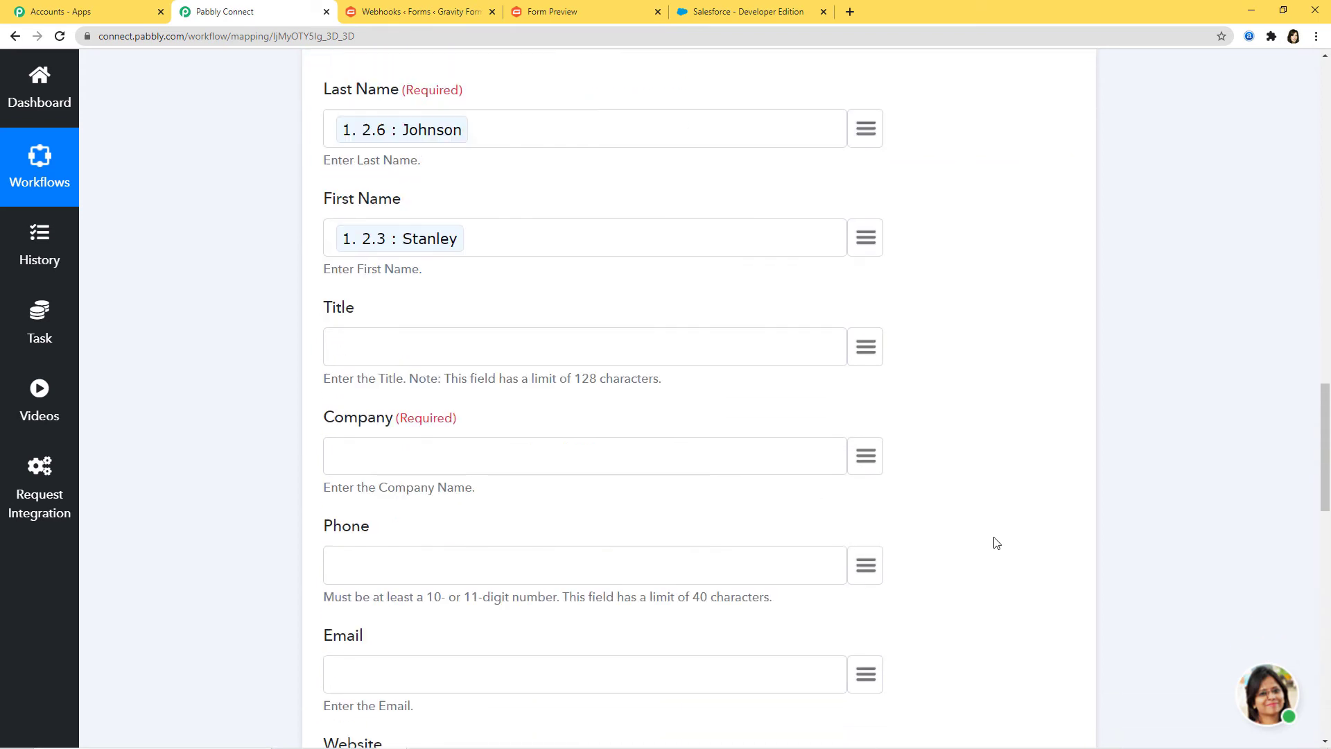
pyautogui.click(866, 380)
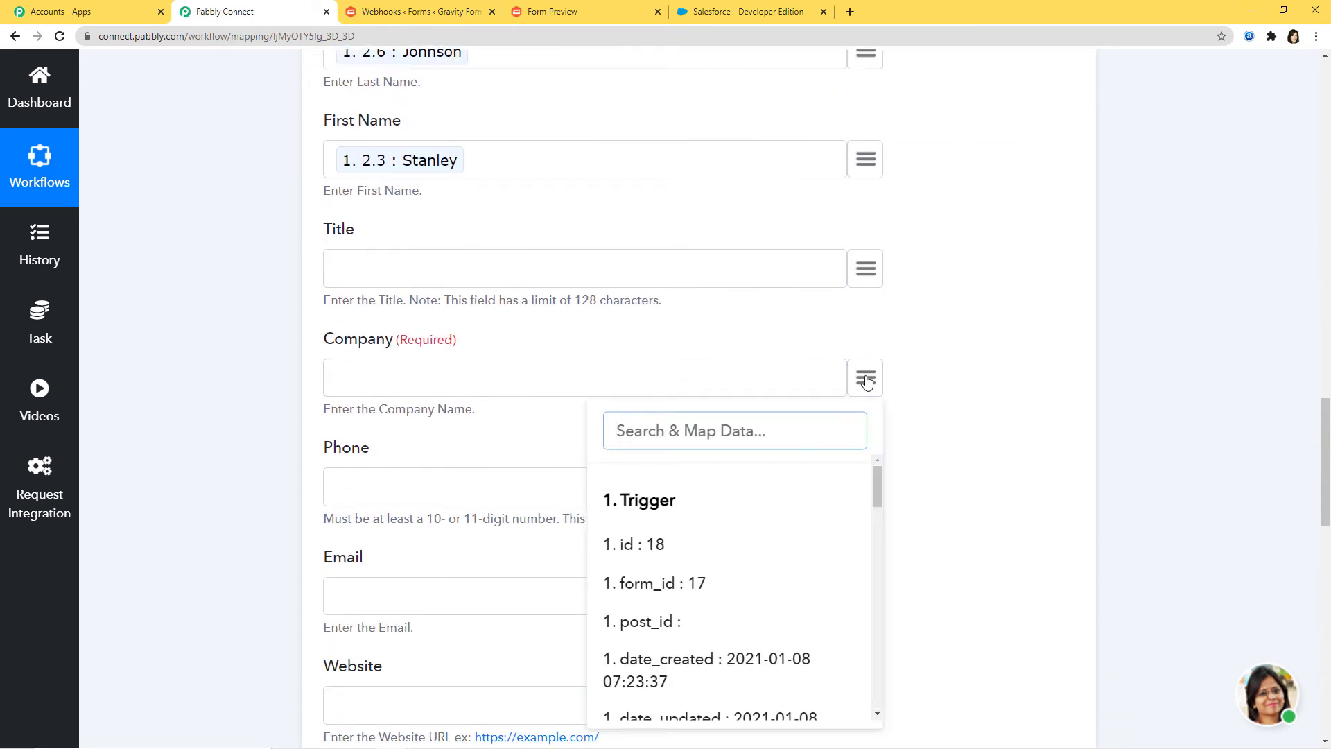
pyautogui.write('pa')
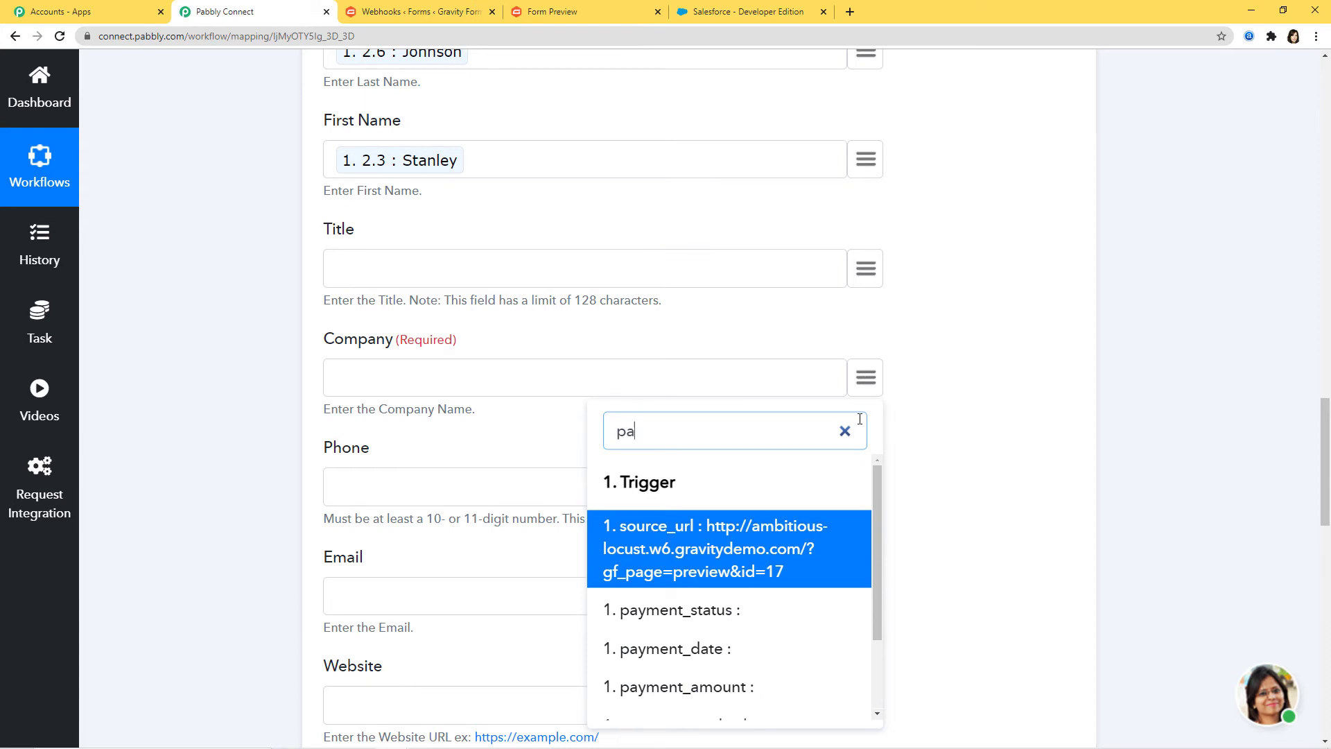
pyautogui.write('bbl')
pyautogui.click(761, 529)
# Step: Map the submitted phone number into Phone and email address into Email
pyautogui.scroll(-1, 1012, 455)
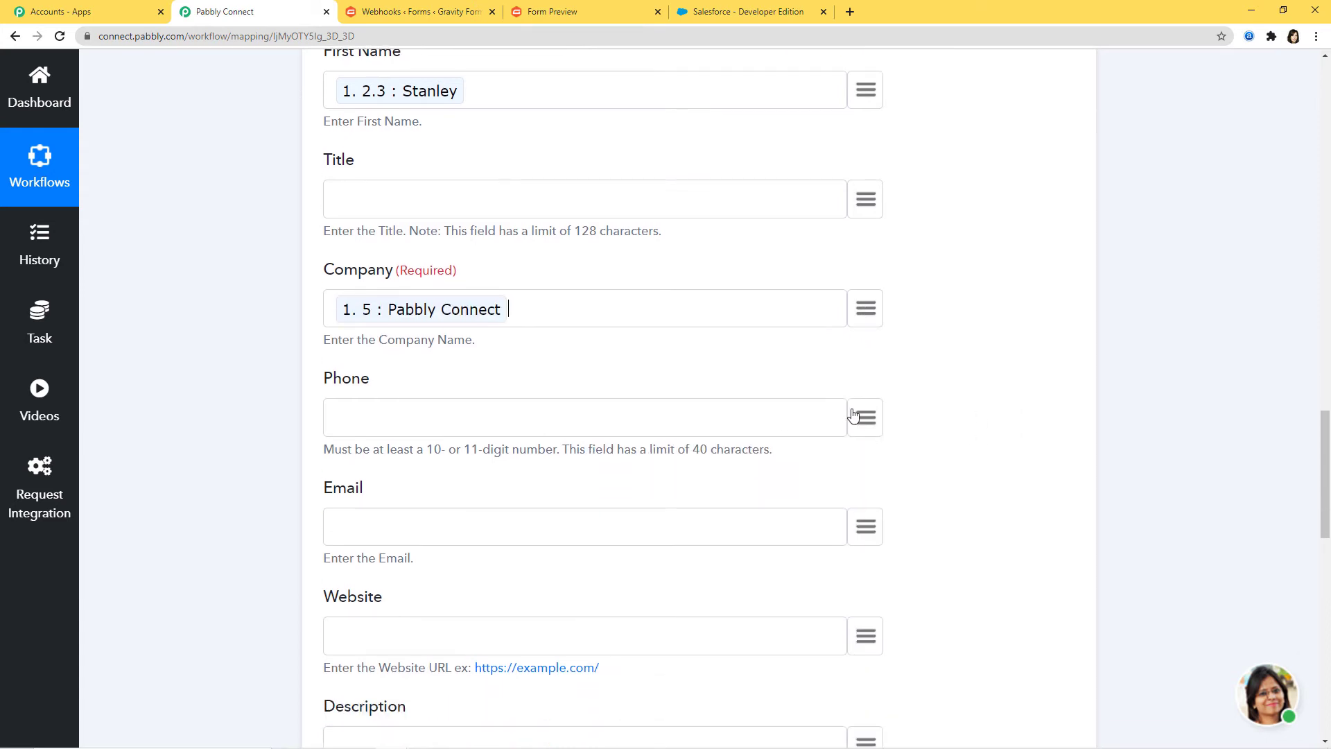
pyautogui.click(868, 418)
pyautogui.write('88')
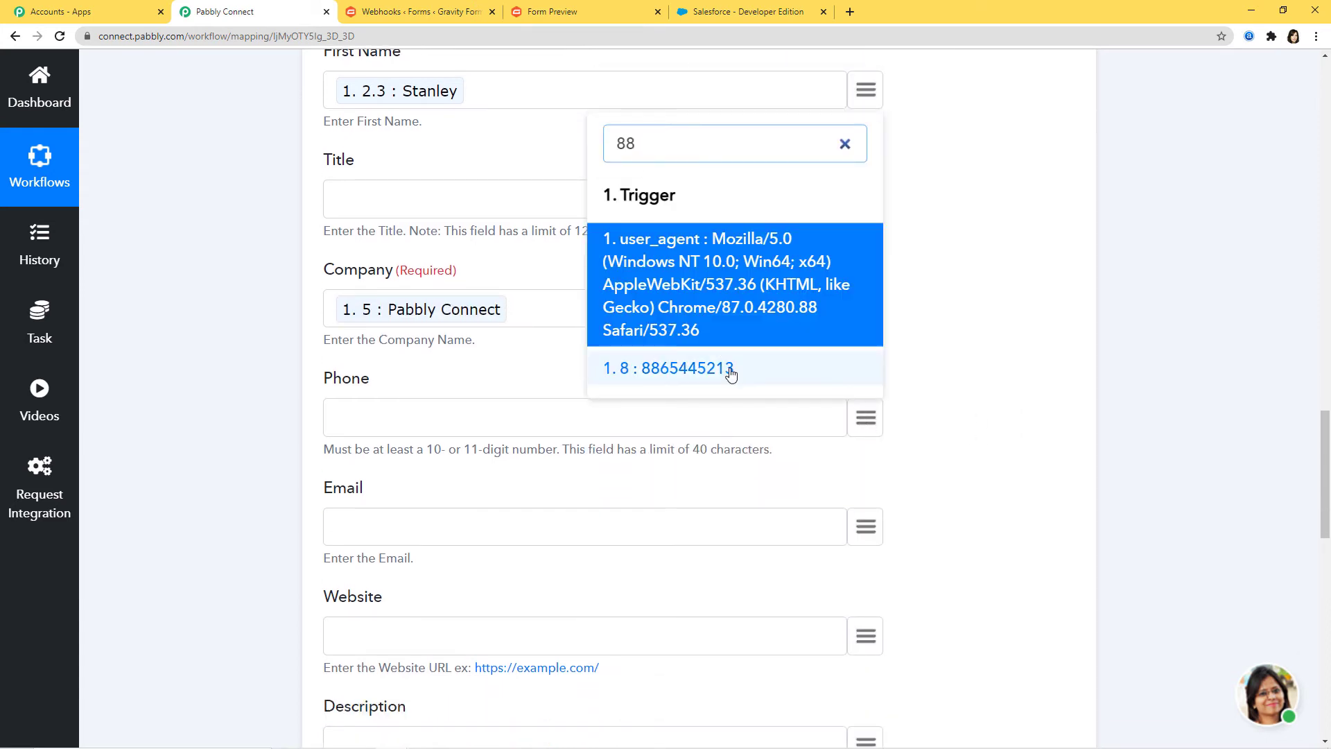
pyautogui.click(731, 375)
pyautogui.click(865, 526)
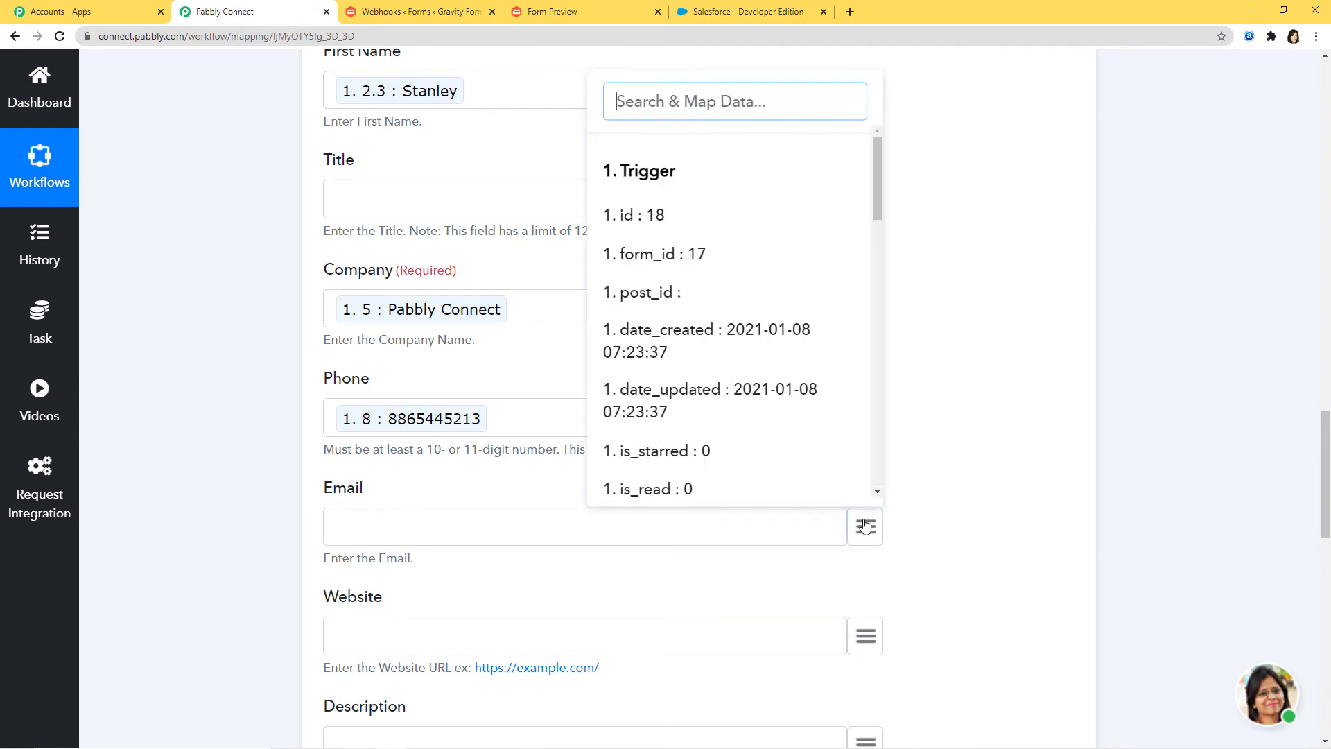
pyautogui.write('st')
pyautogui.click(733, 476)
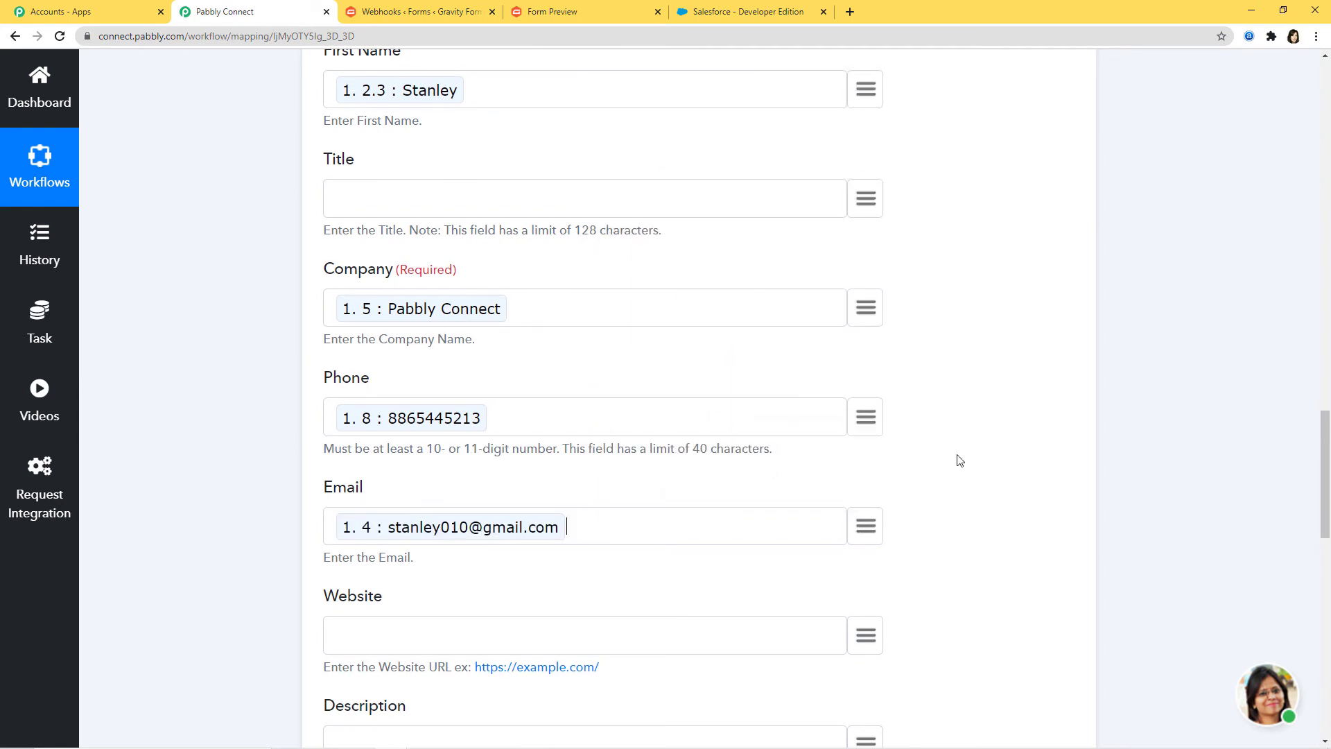
pyautogui.scroll(-4, 956, 460)
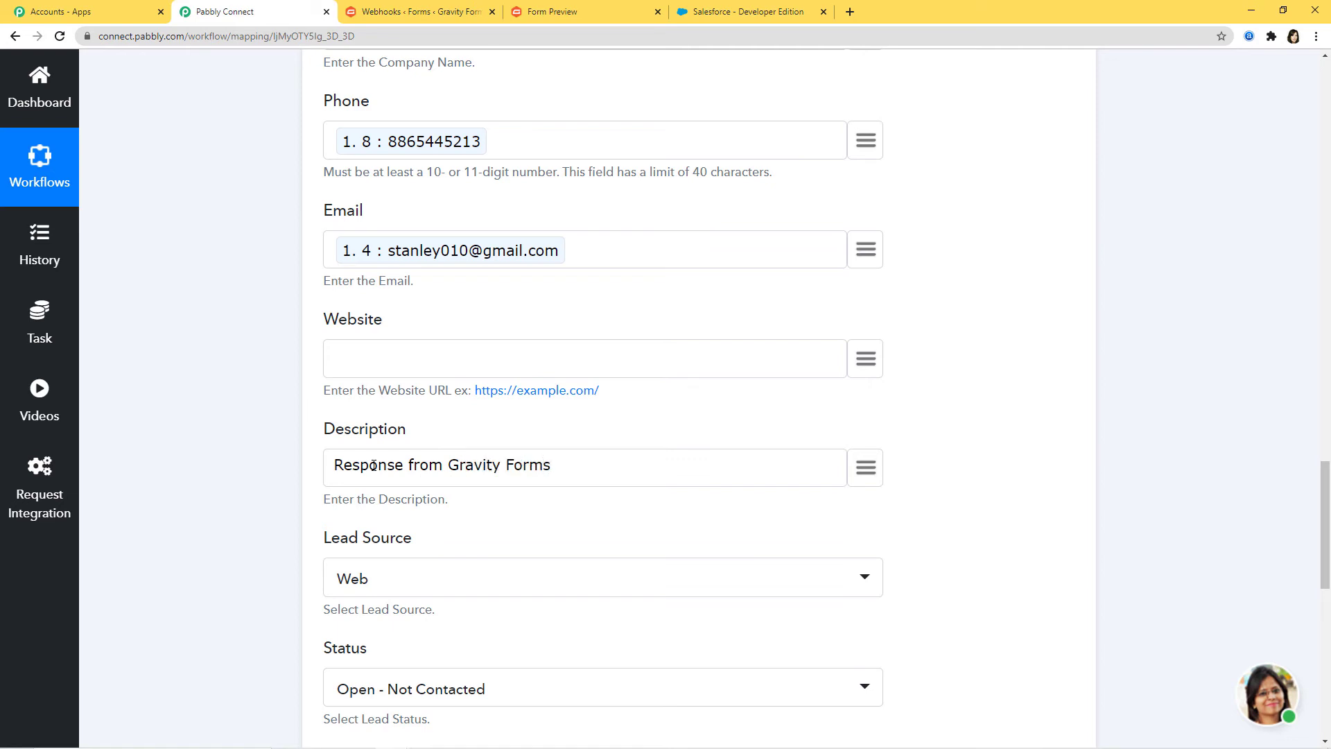
# Step: Set the lead's Lead Source to Other
pyautogui.scroll(-2, 580, 547)
pyautogui.click(559, 443)
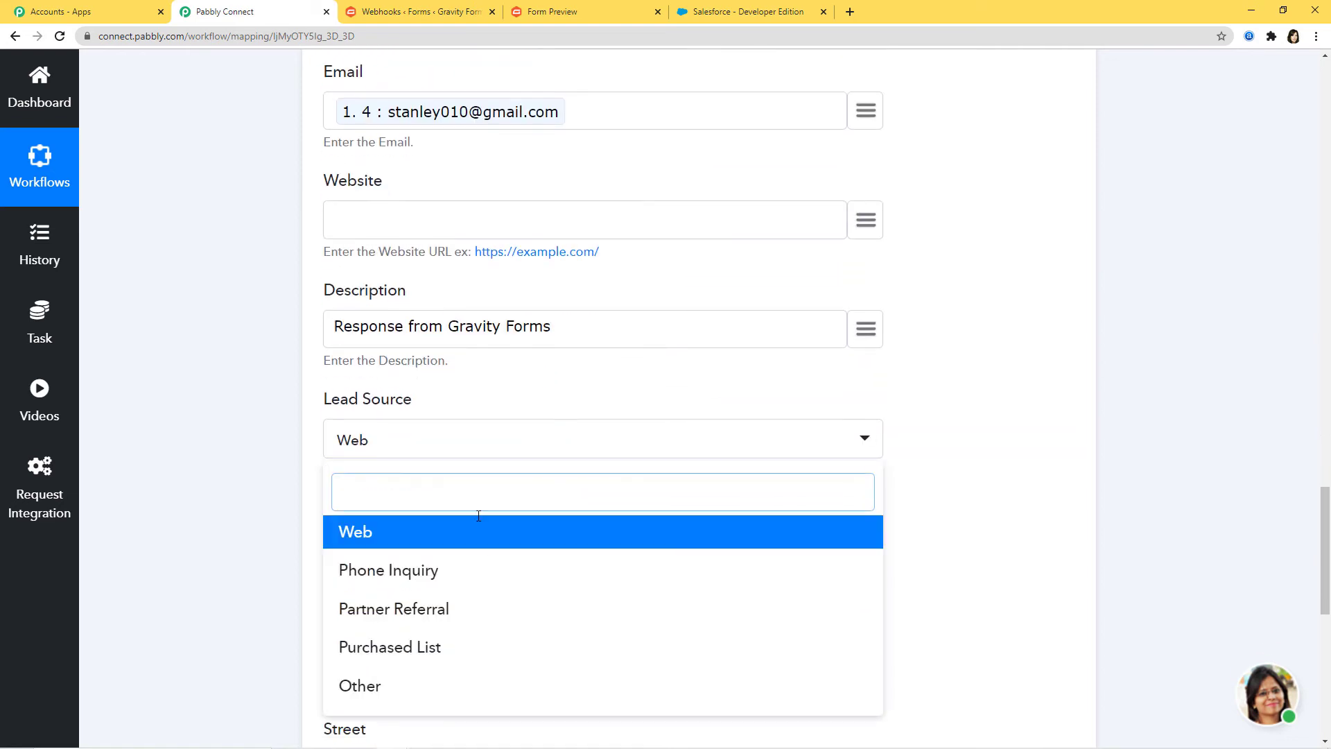
pyautogui.click(399, 693)
pyautogui.scroll(-3, 846, 531)
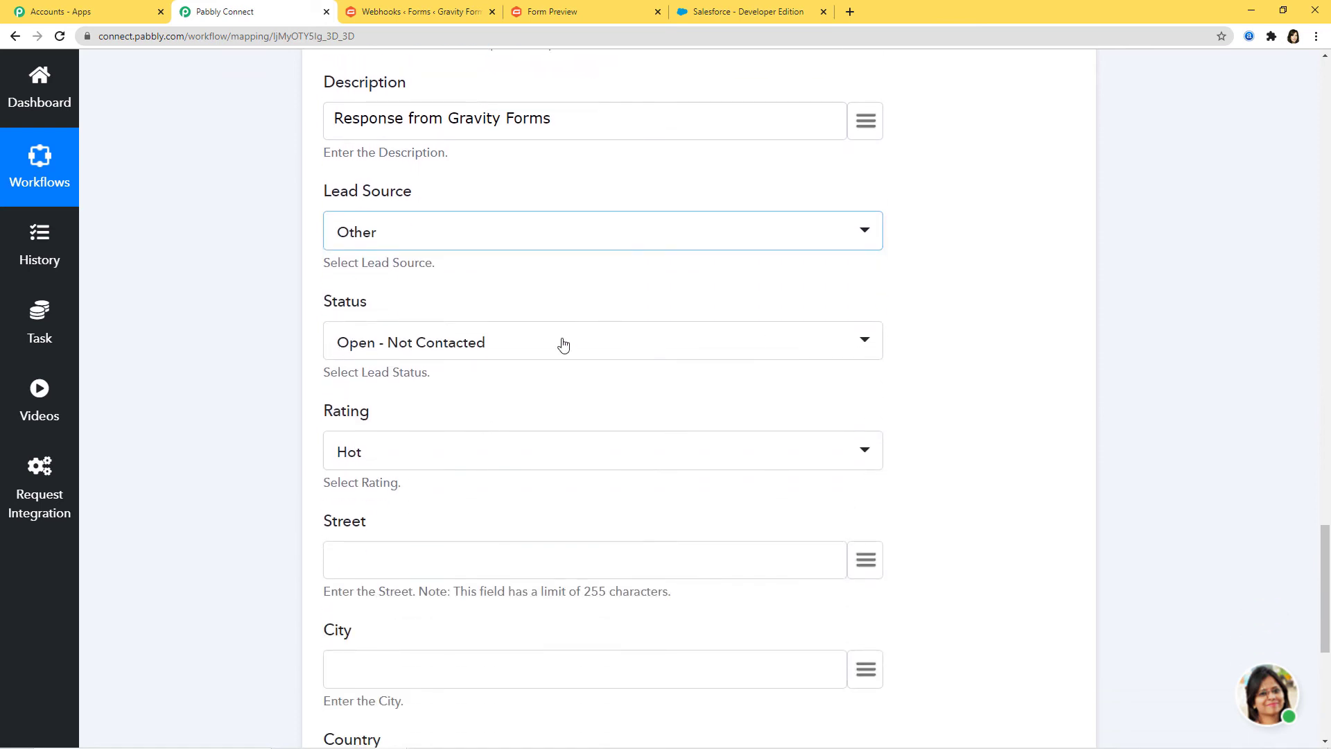
pyautogui.scroll(-2, 412, 382)
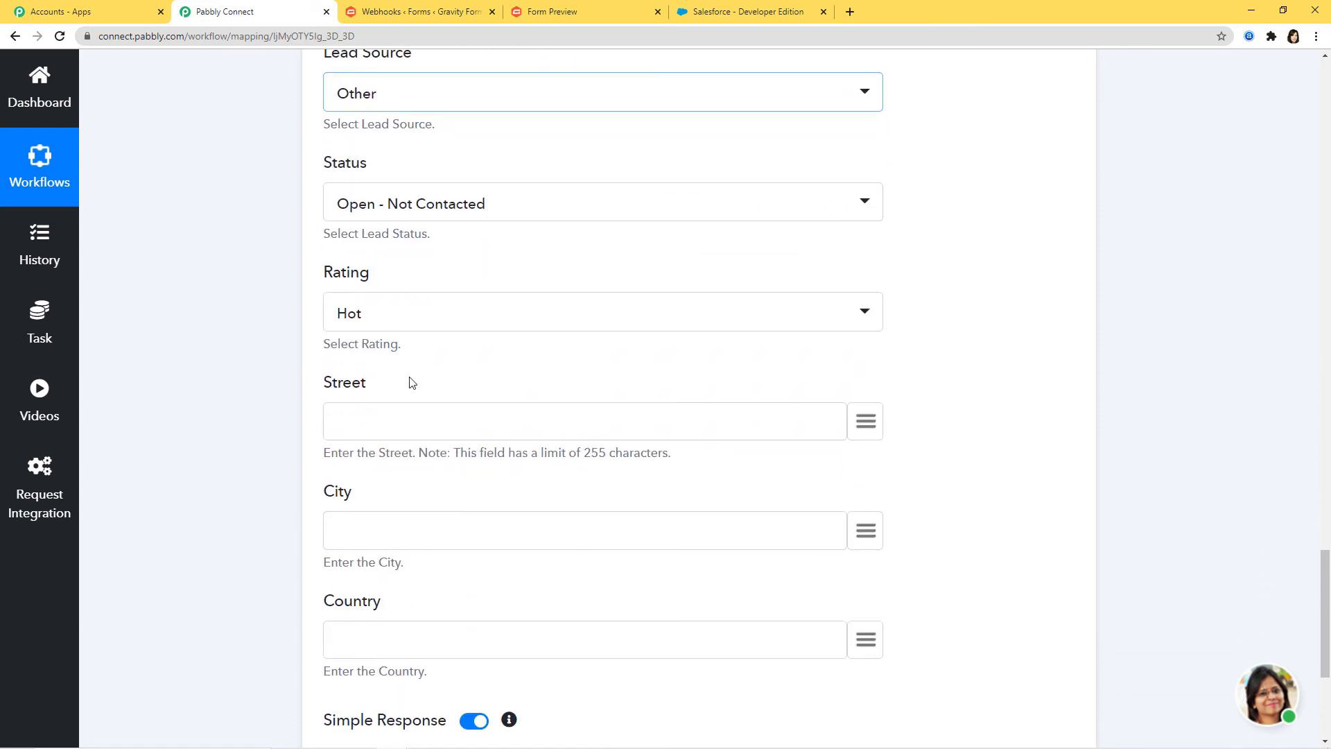
# Step: Map the submitted street into Street, Bhopal into City and India into Country
pyautogui.click(865, 420)
pyautogui.scroll(-5, 707, 239)
pyautogui.scroll(-10, 707, 232)
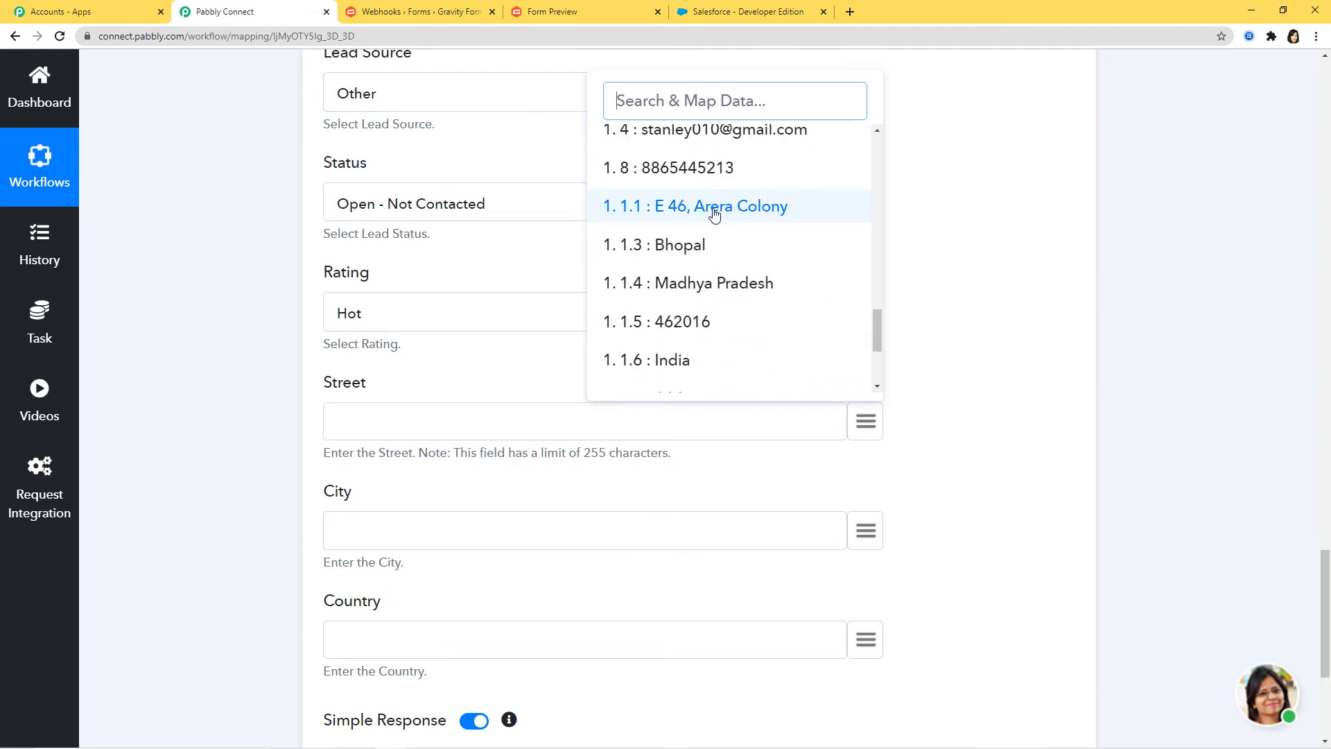
pyautogui.click(708, 211)
pyautogui.click(870, 536)
pyautogui.write('bh')
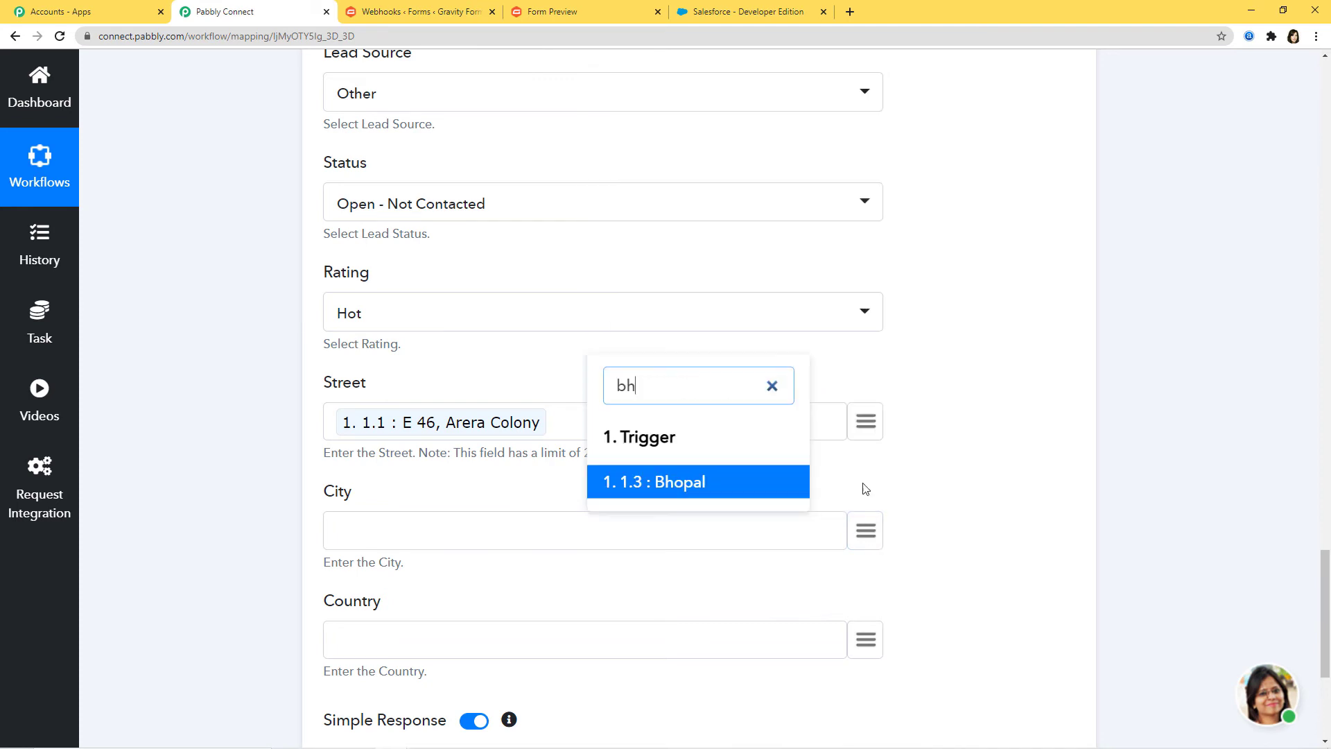
pyautogui.click(671, 485)
pyautogui.click(871, 641)
pyautogui.write('ind')
pyautogui.click(711, 595)
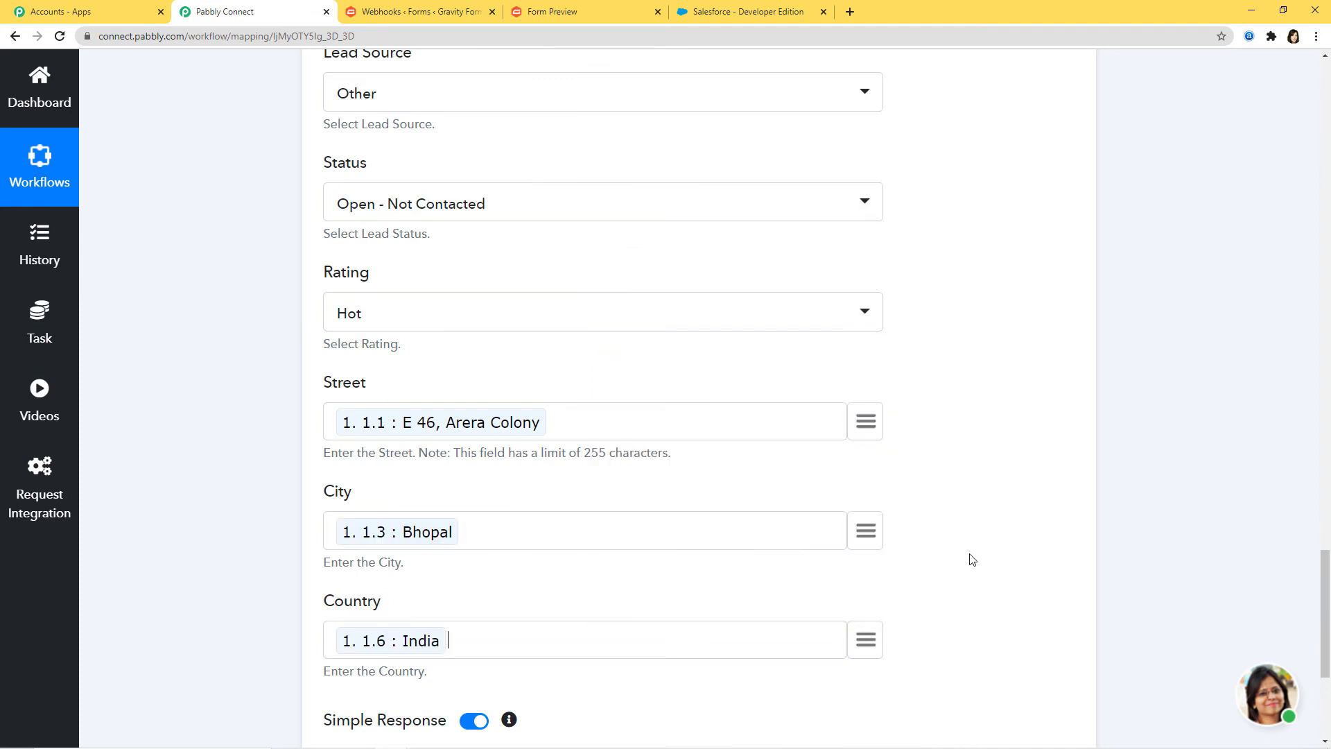
pyautogui.scroll(-3, 973, 559)
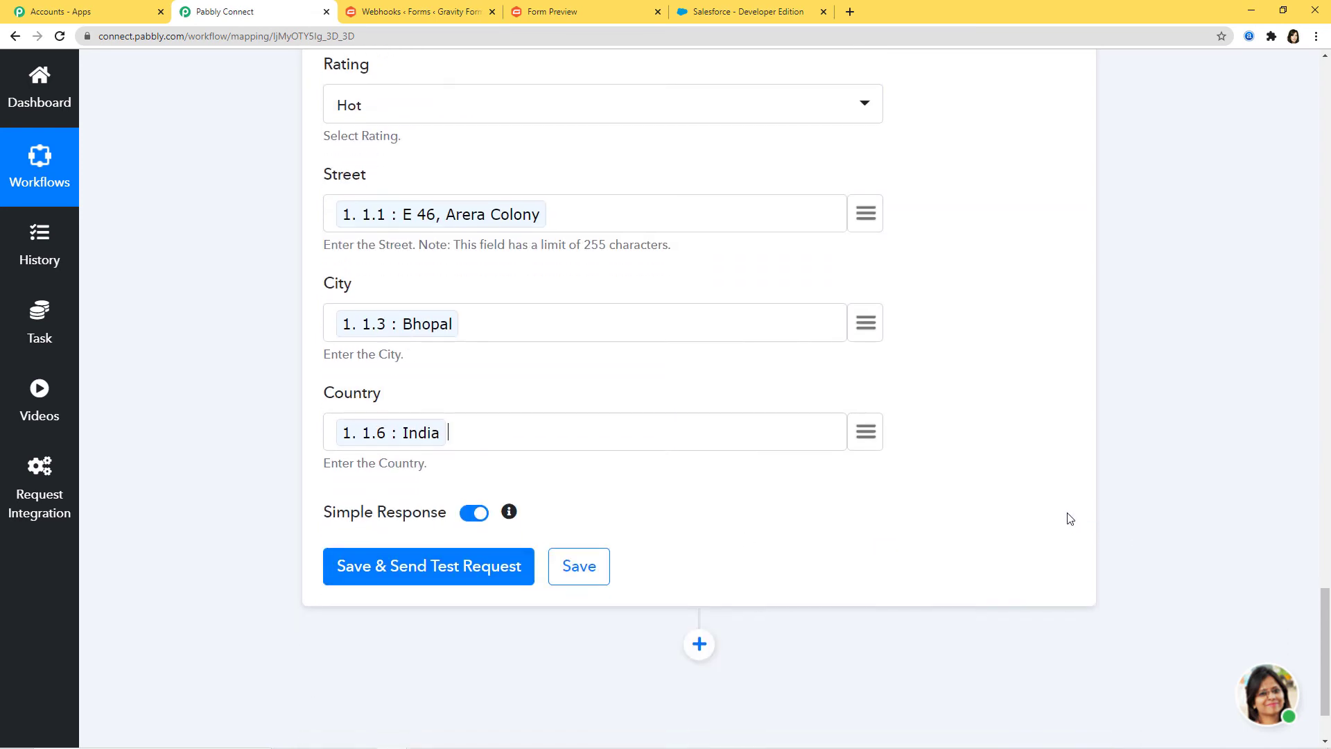
# Step: Send a test request for Create Lead, then save the action and dismiss the confirmation
pyautogui.click(424, 573)
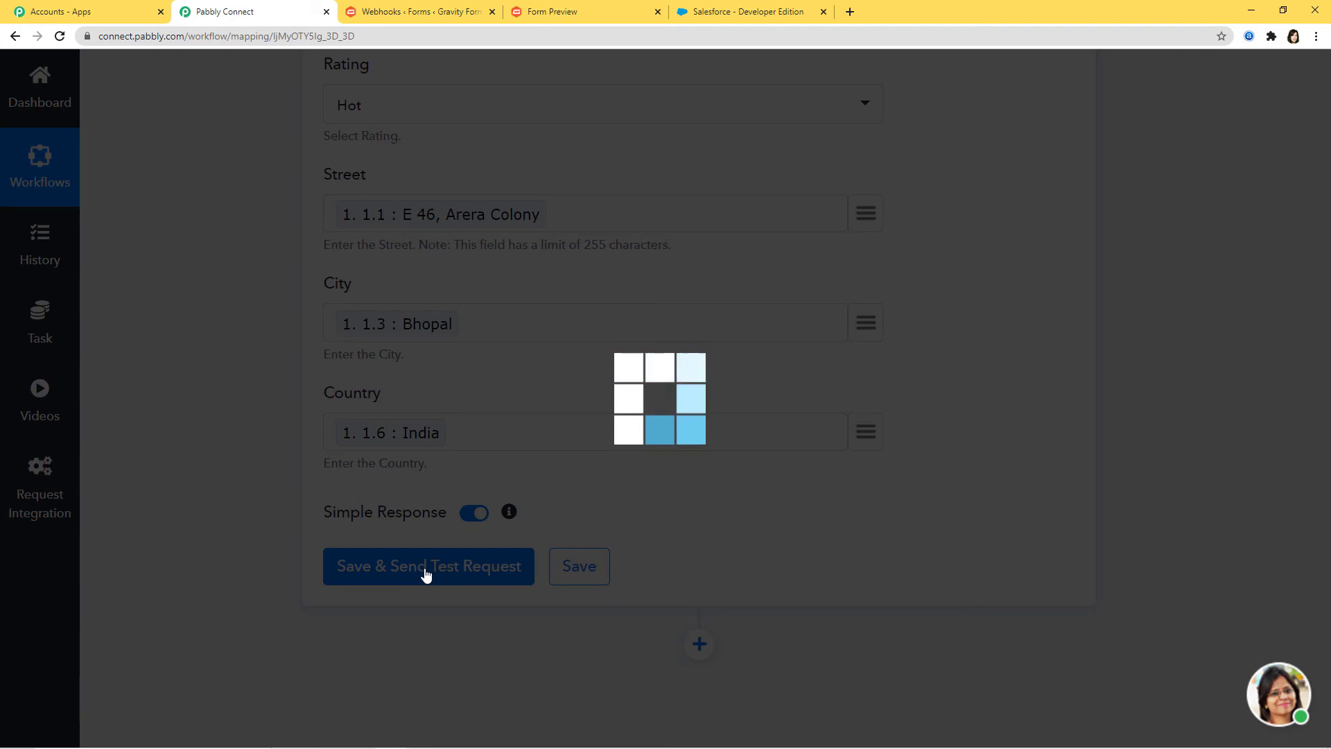
pyautogui.scroll(-4, 1105, 563)
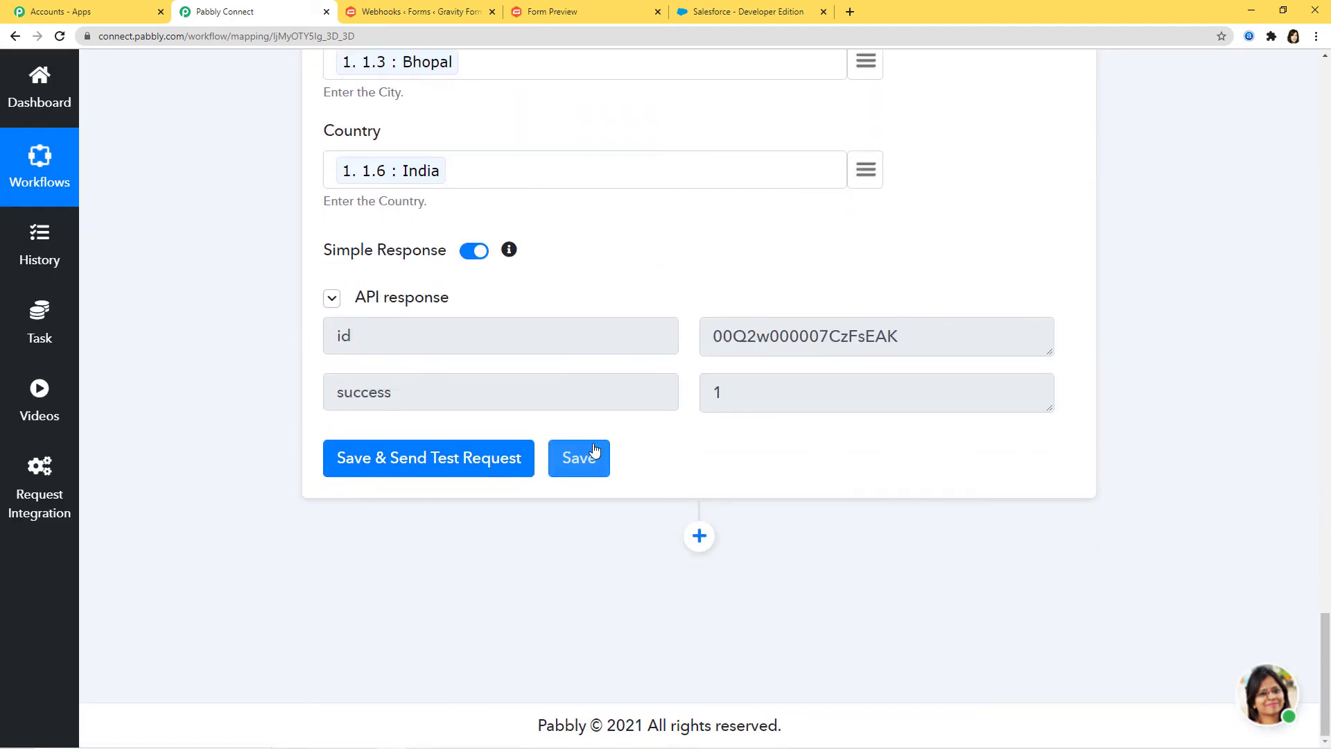
pyautogui.click(590, 454)
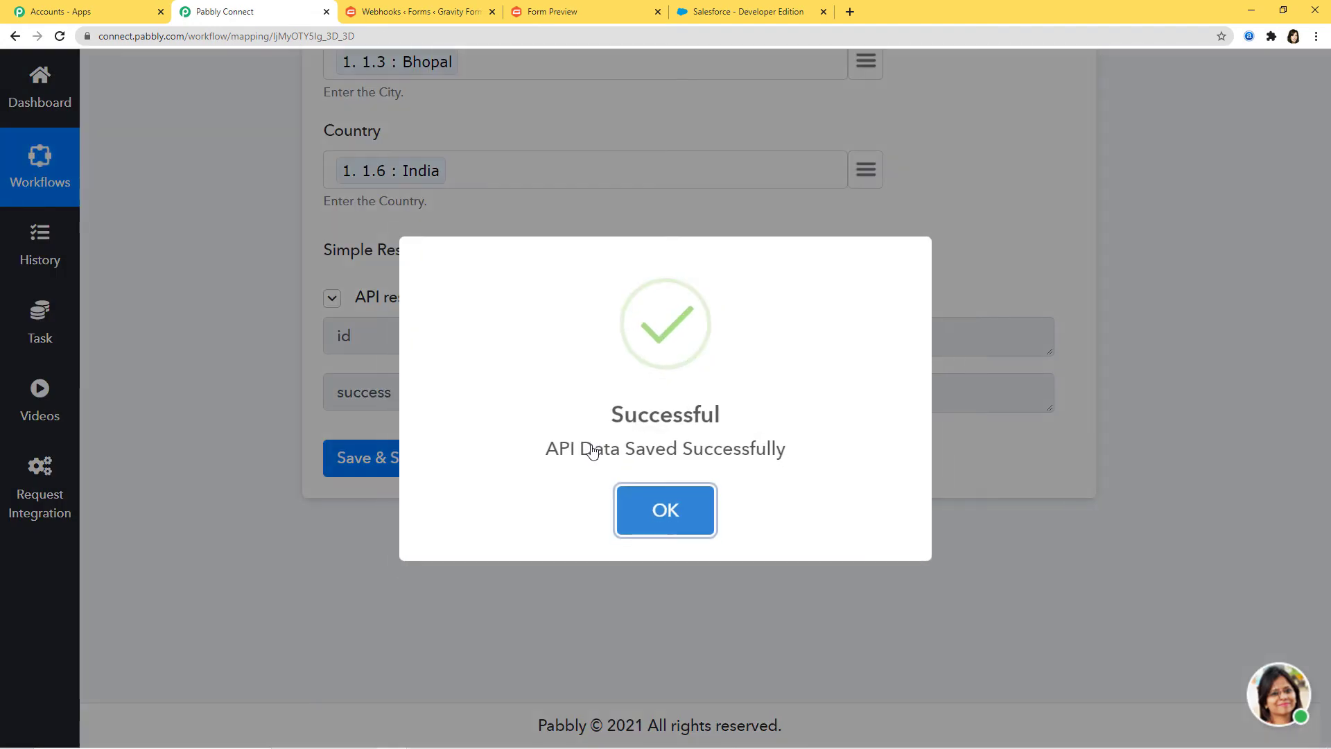
pyautogui.click(674, 514)
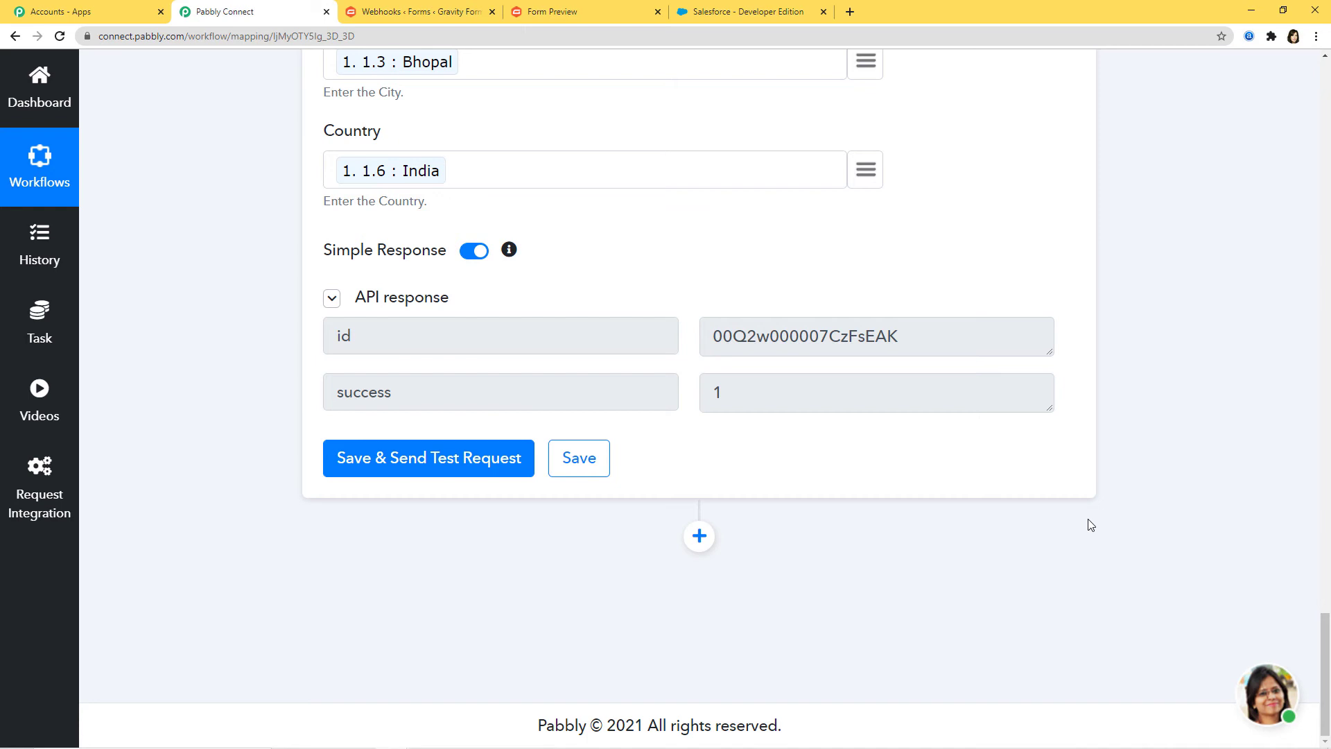
# Step: Open the new lead from Salesforce Leads and review its company, address and description details
pyautogui.click(753, 15)
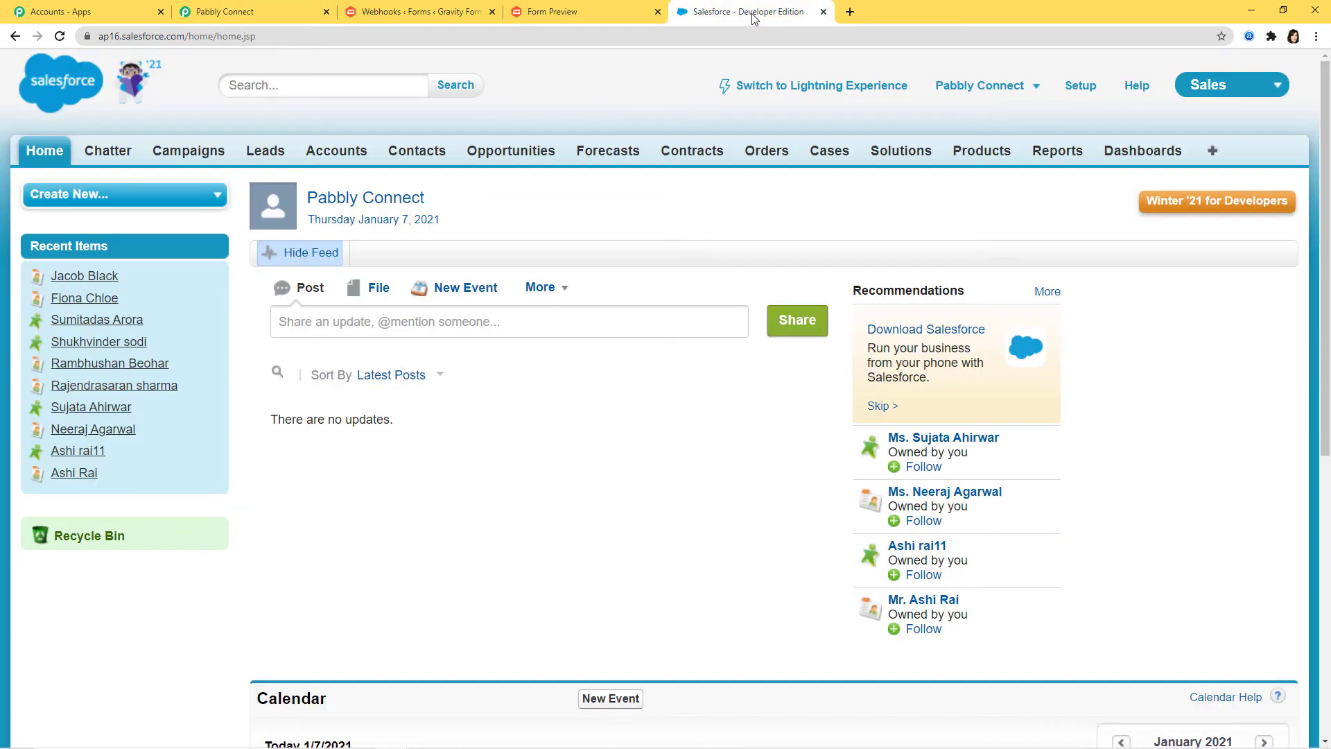
pyautogui.click(268, 154)
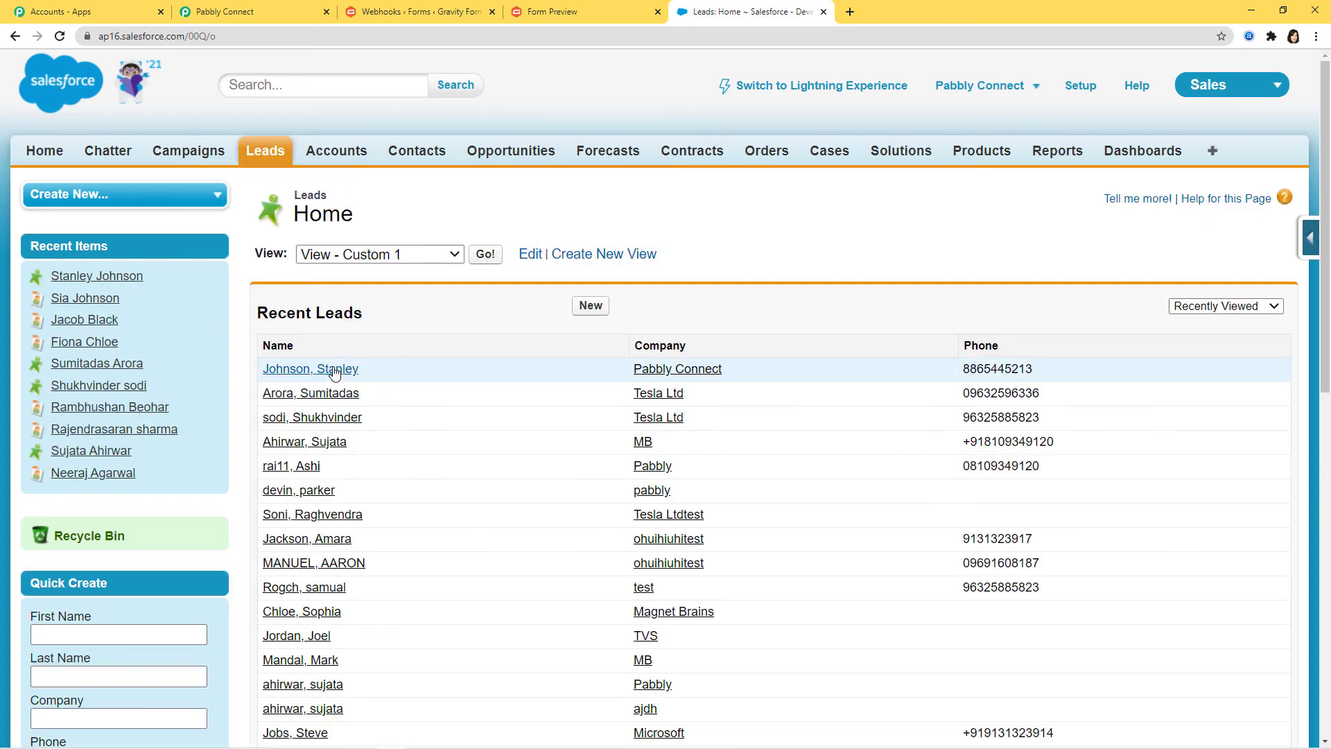
pyautogui.click(330, 372)
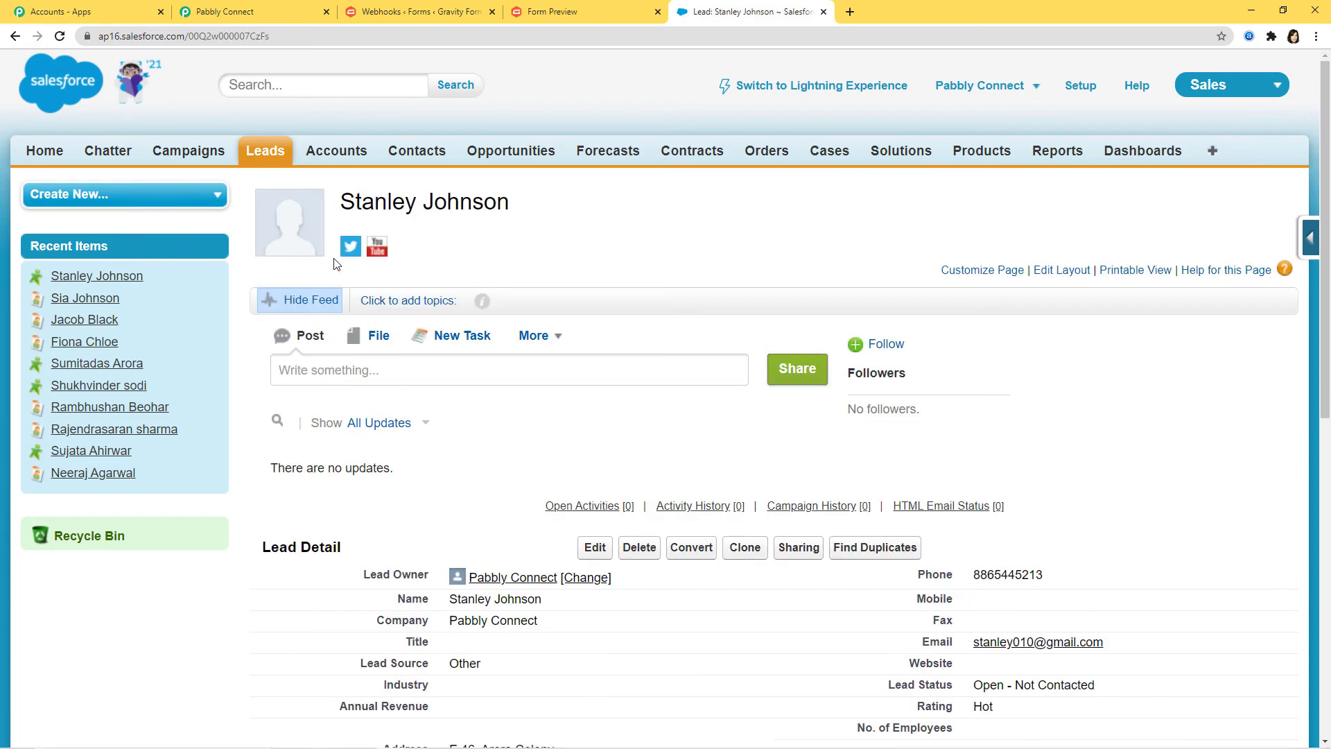
pyautogui.scroll(-2, 598, 539)
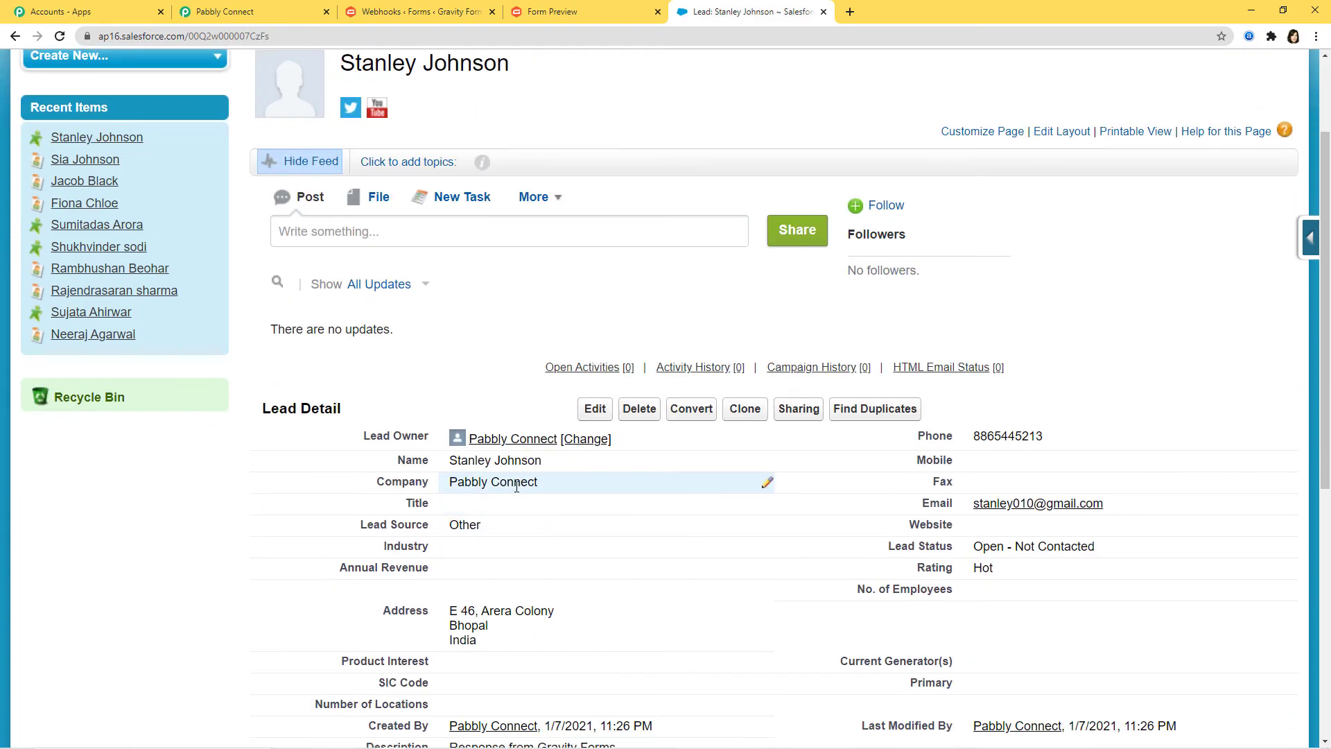
pyautogui.scroll(-3, 573, 506)
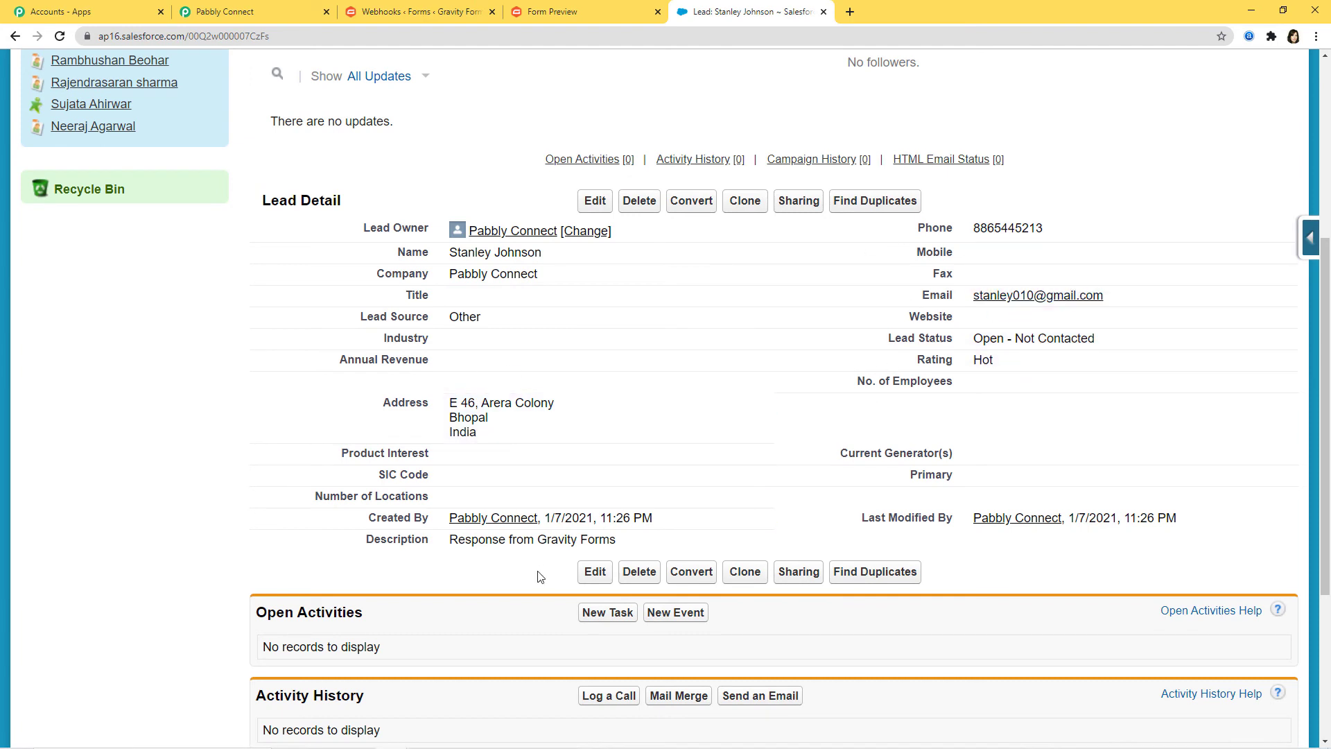
pyautogui.doubleClick(447, 541)
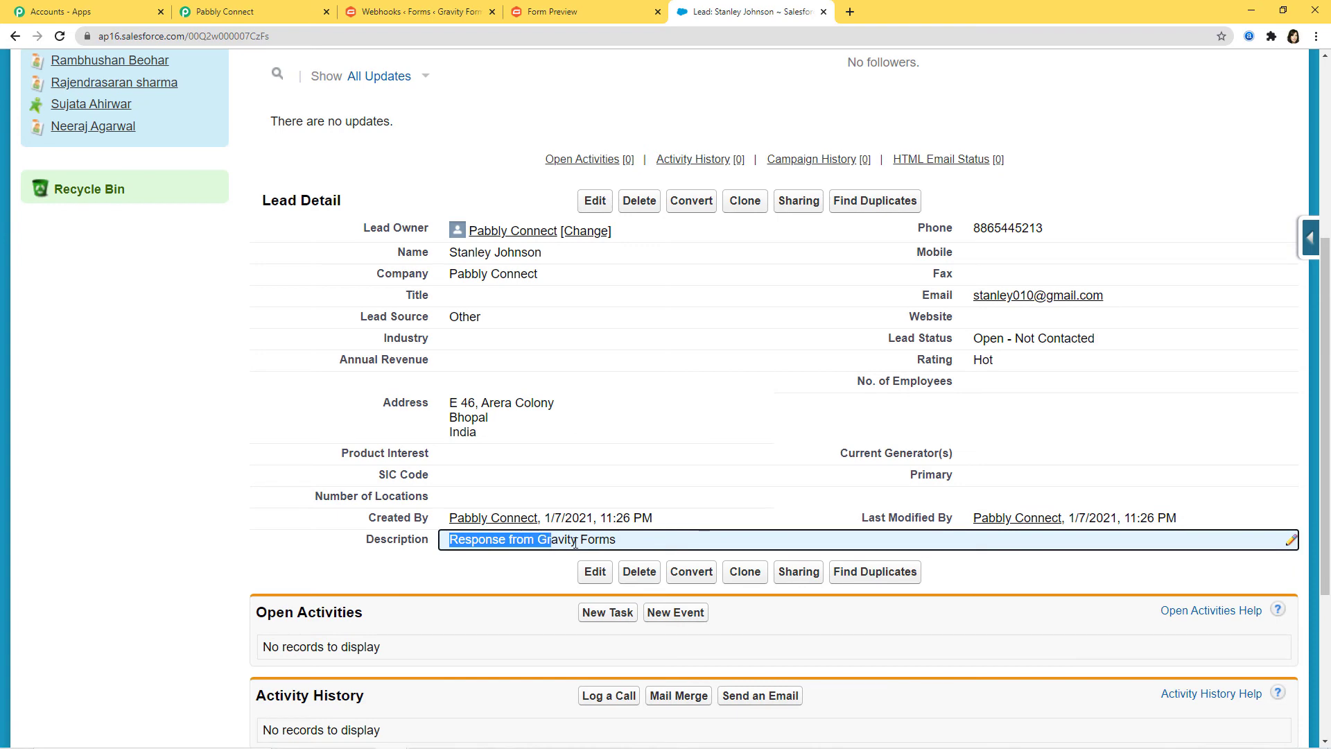
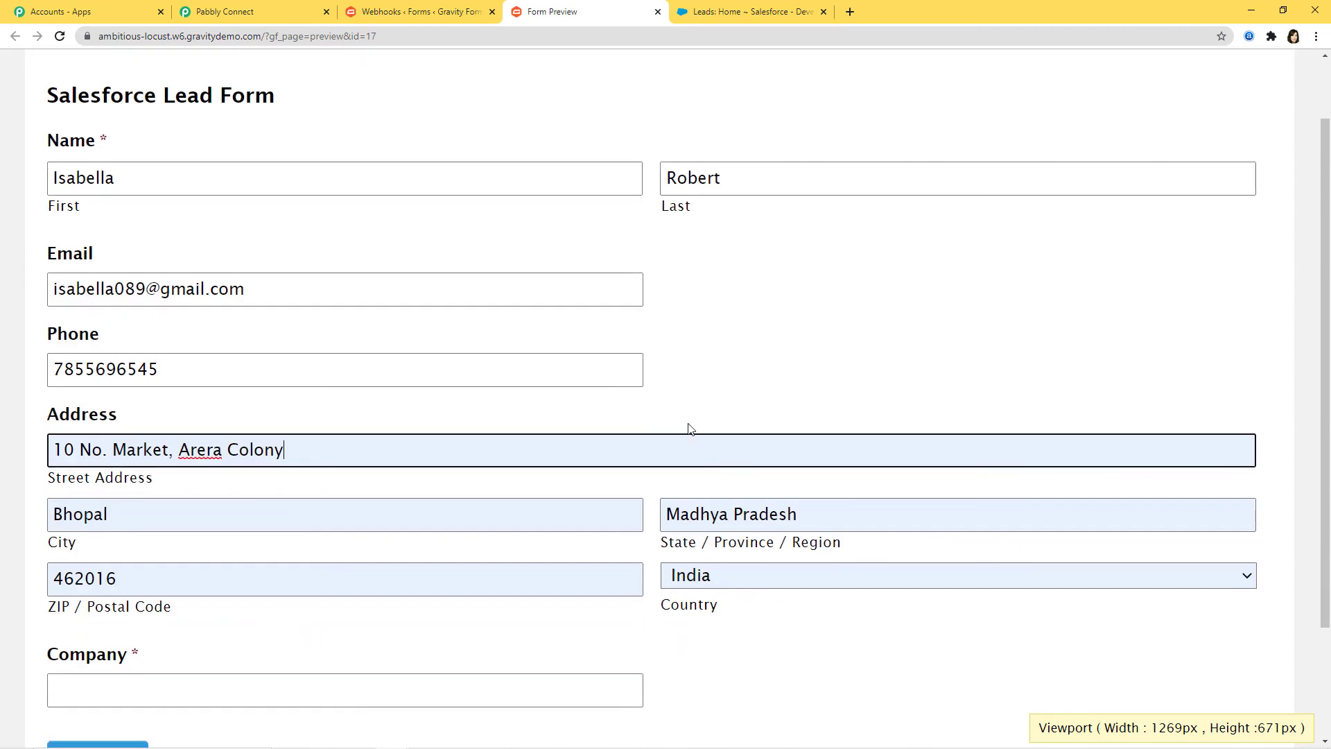
# Step: Enter 'Magnet Brain' as the company and submit the test lead form
pyautogui.click(142, 547)
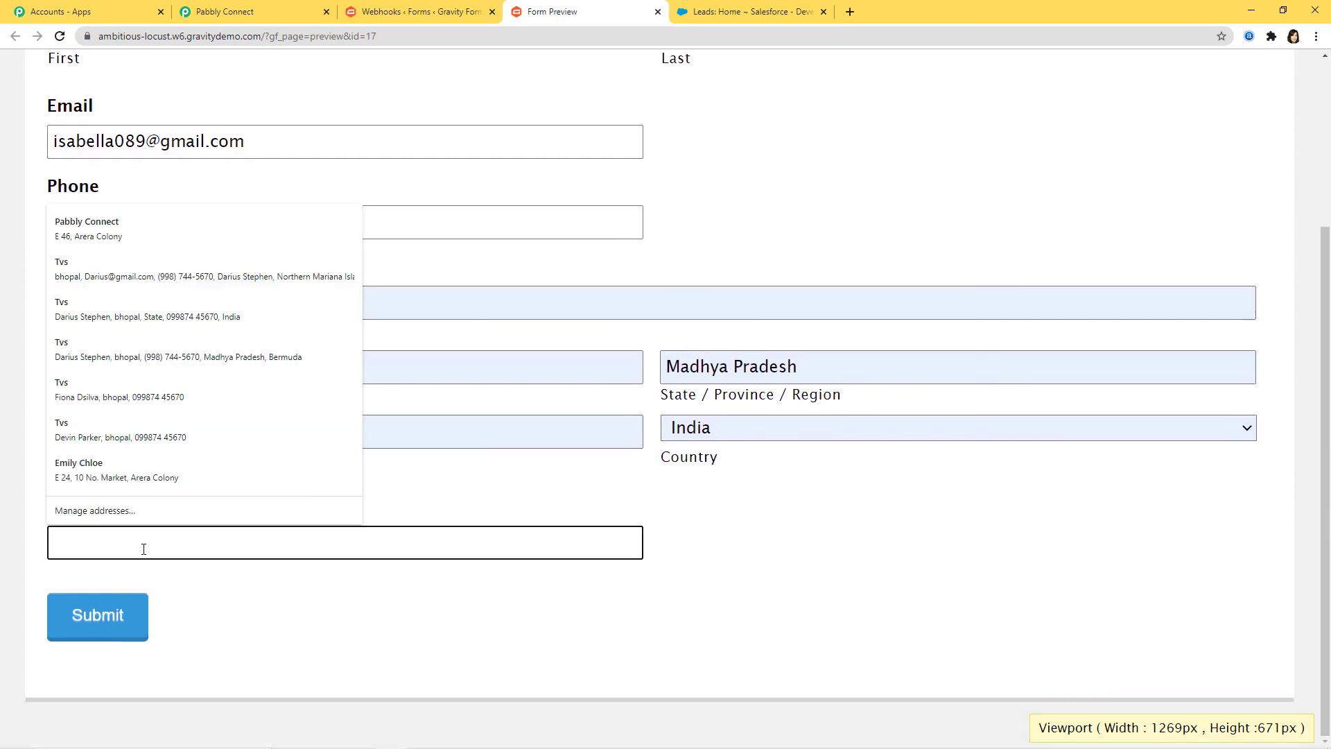
pyautogui.write('Magnet Brains')
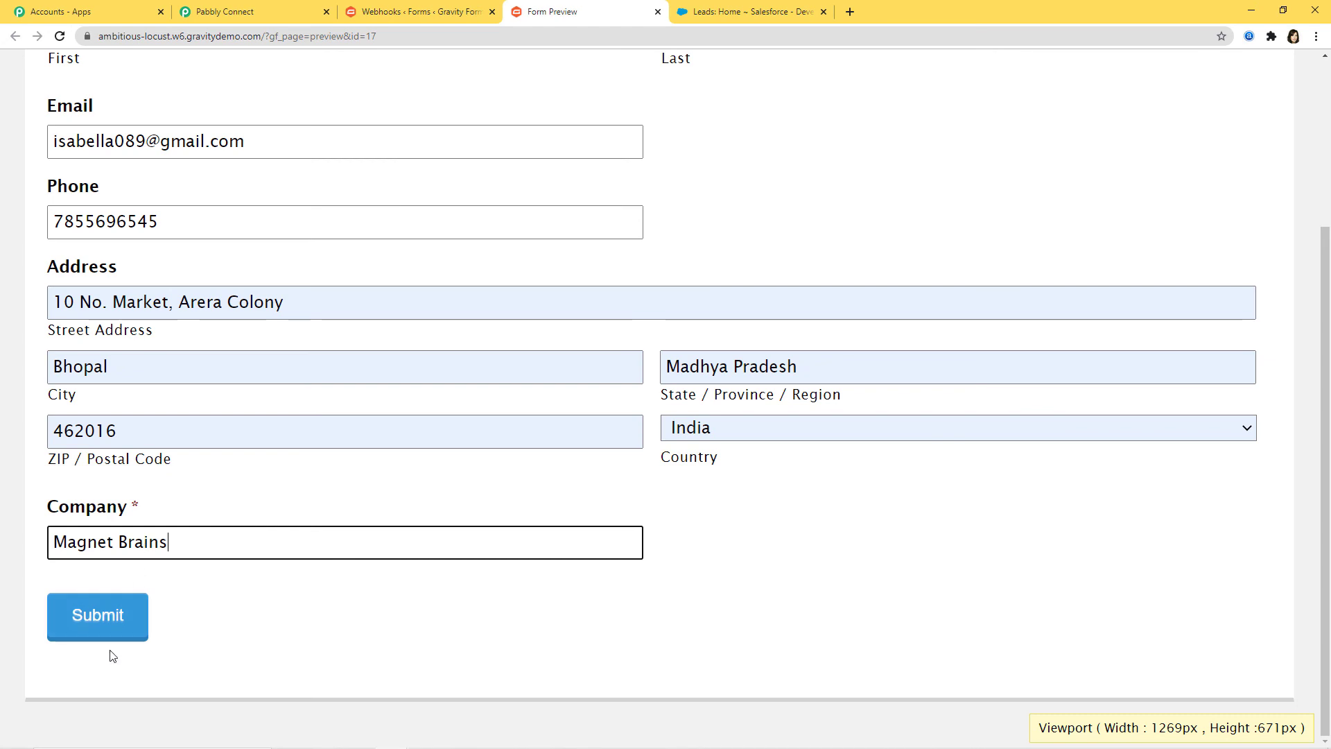
pyautogui.click(102, 618)
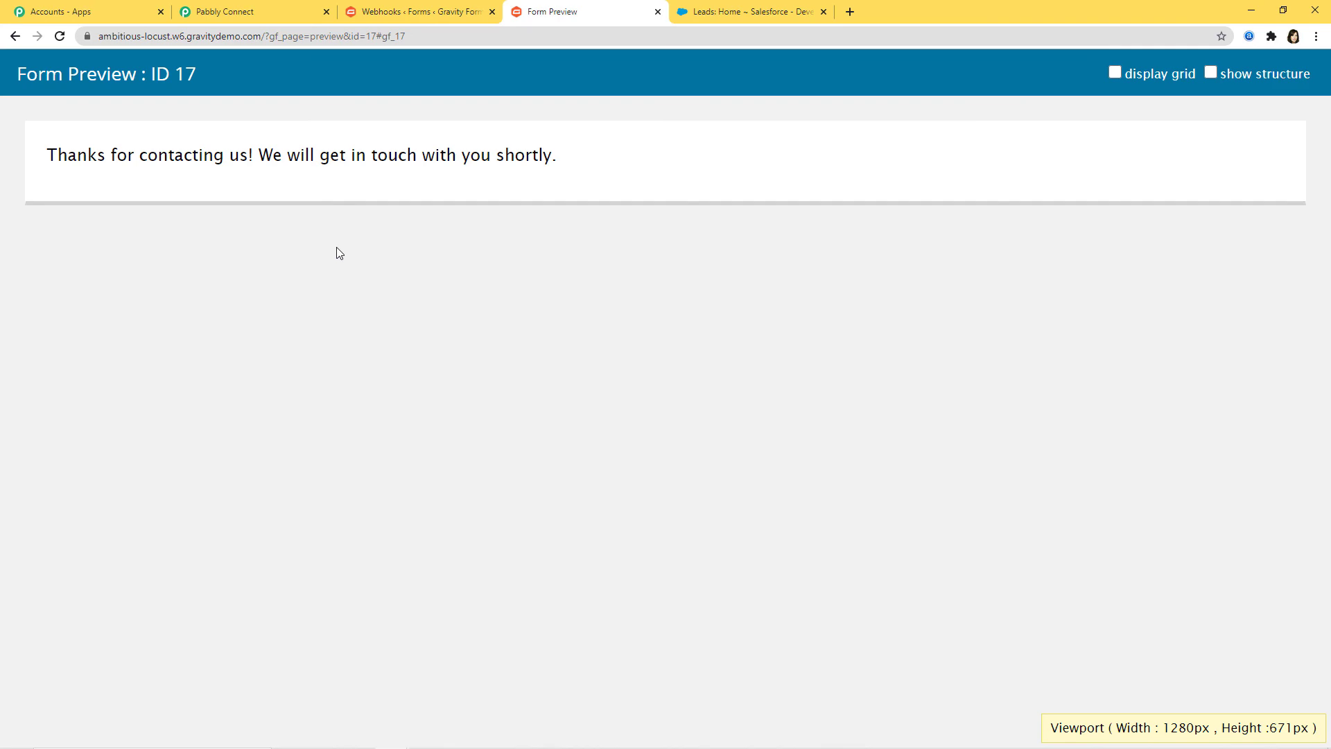
# Step: Refresh the Salesforce leads list and review the new Magnet Brain lead's details
pyautogui.click(753, 15)
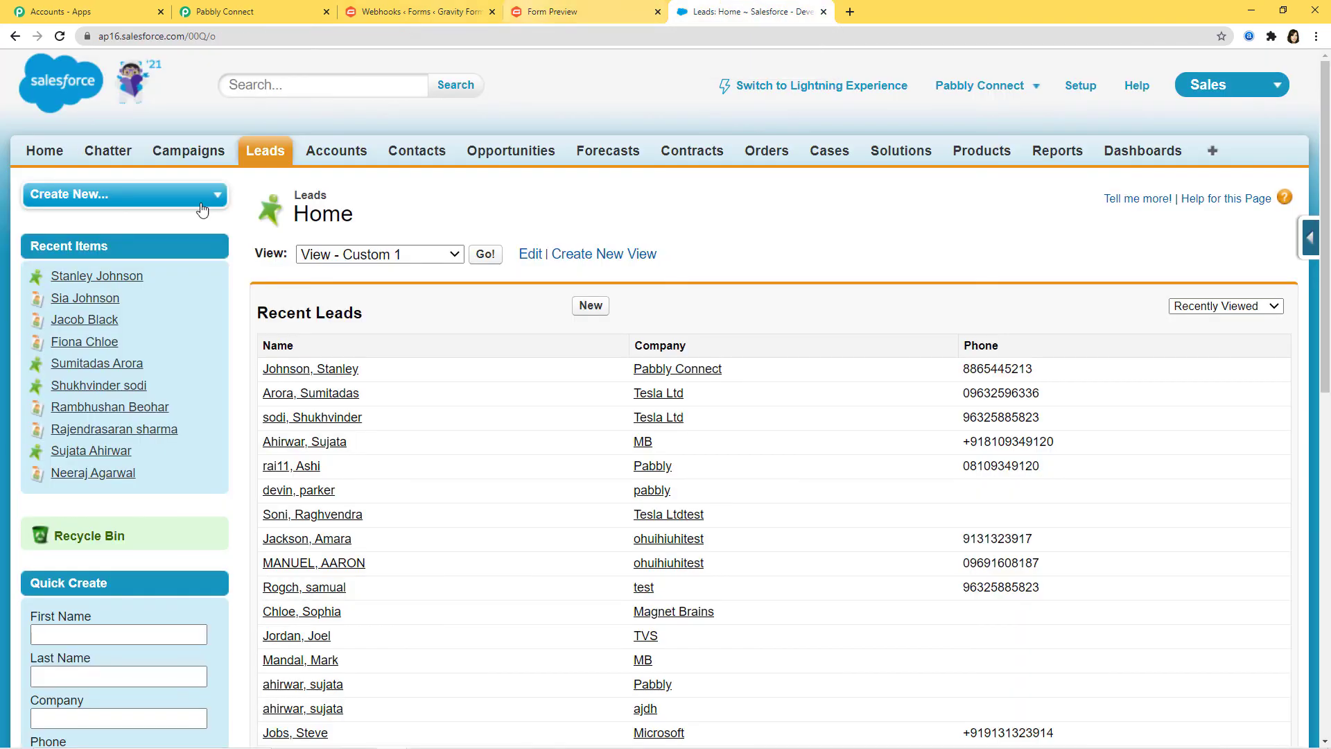
pyautogui.press('F5')
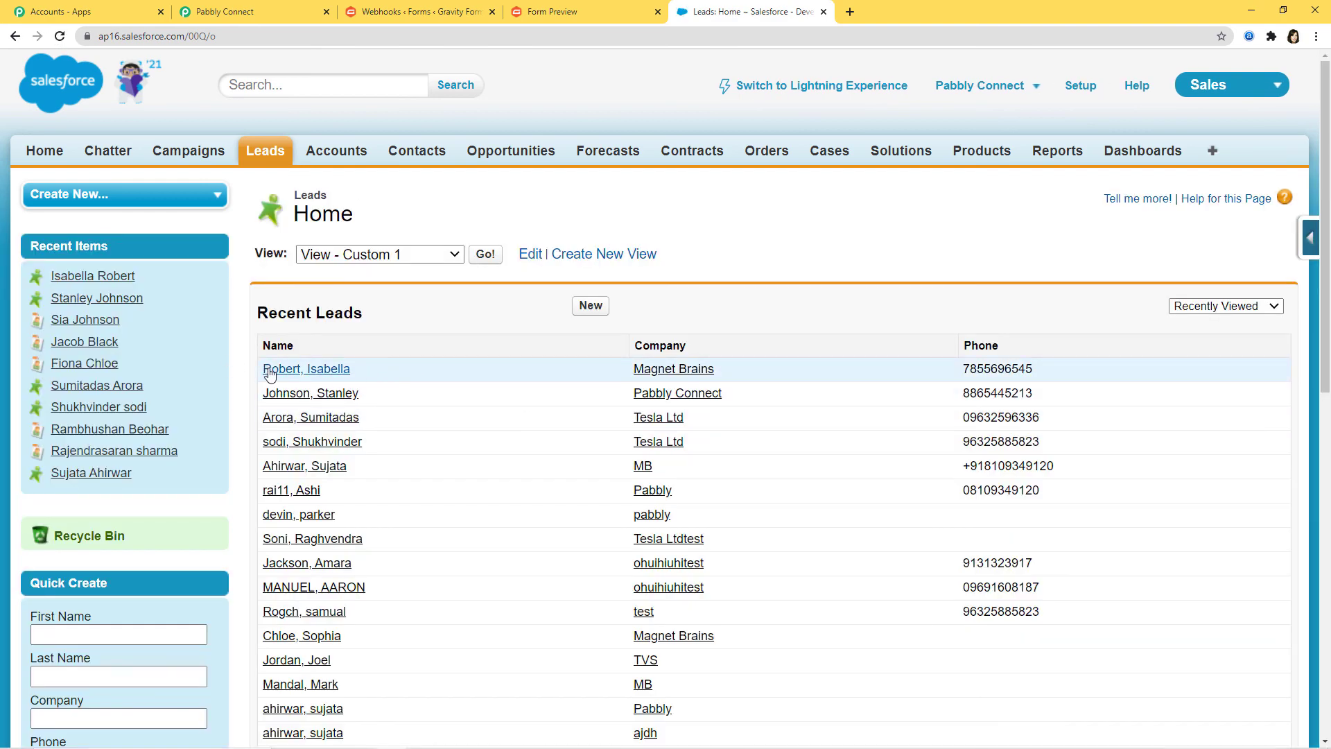
pyautogui.click(322, 374)
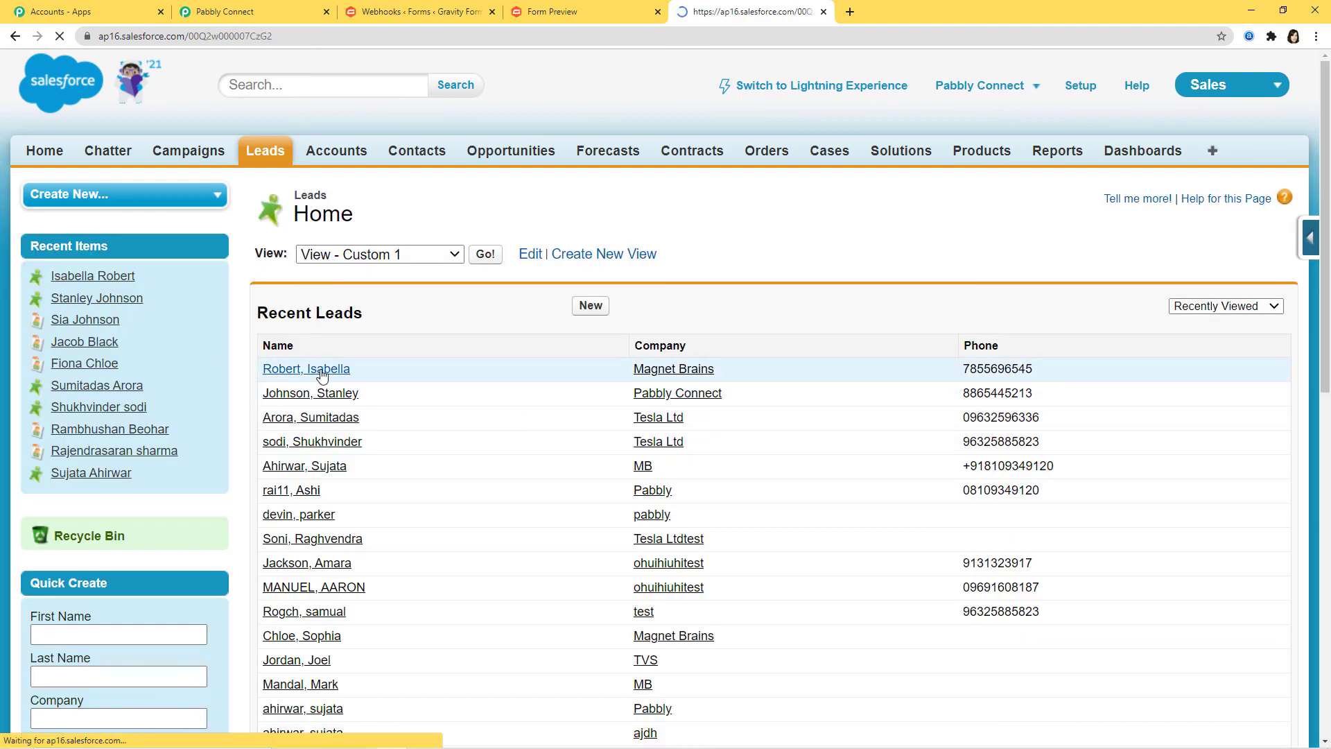
pyautogui.scroll(-2, 633, 376)
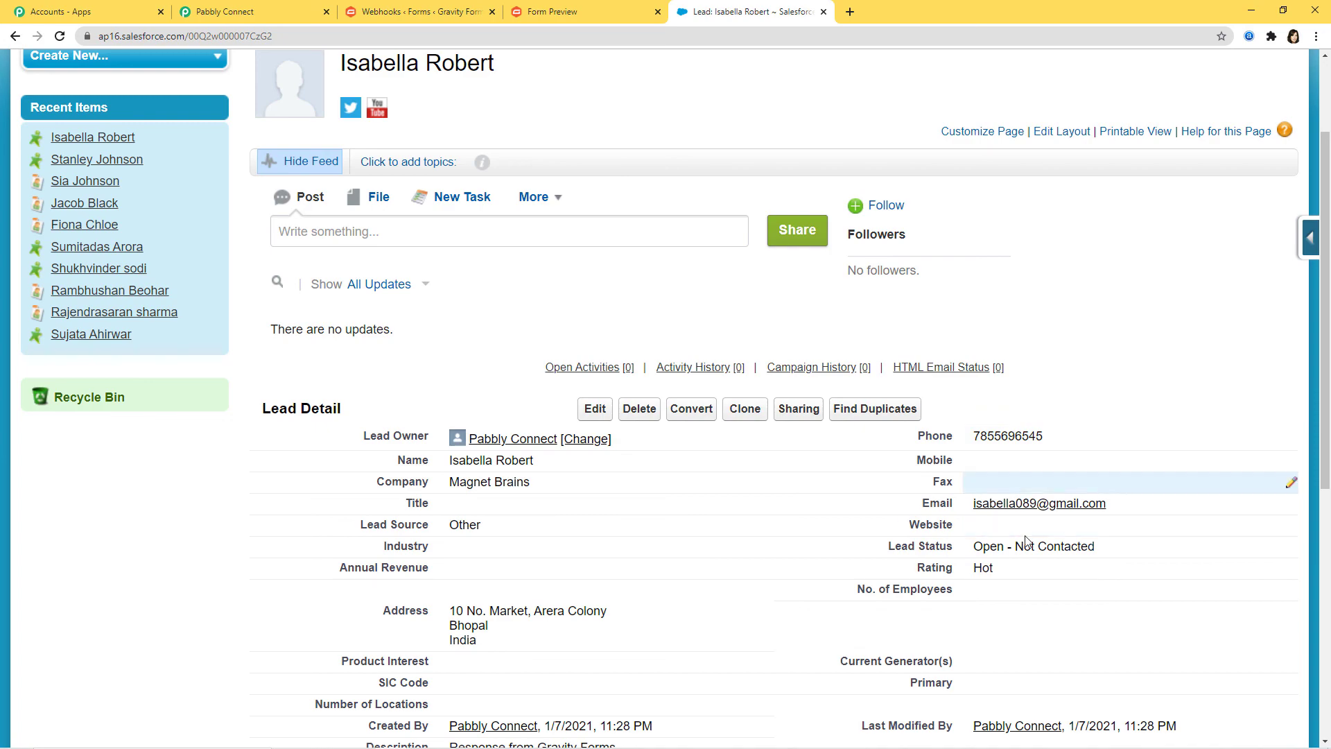
pyautogui.scroll(-5, 1061, 499)
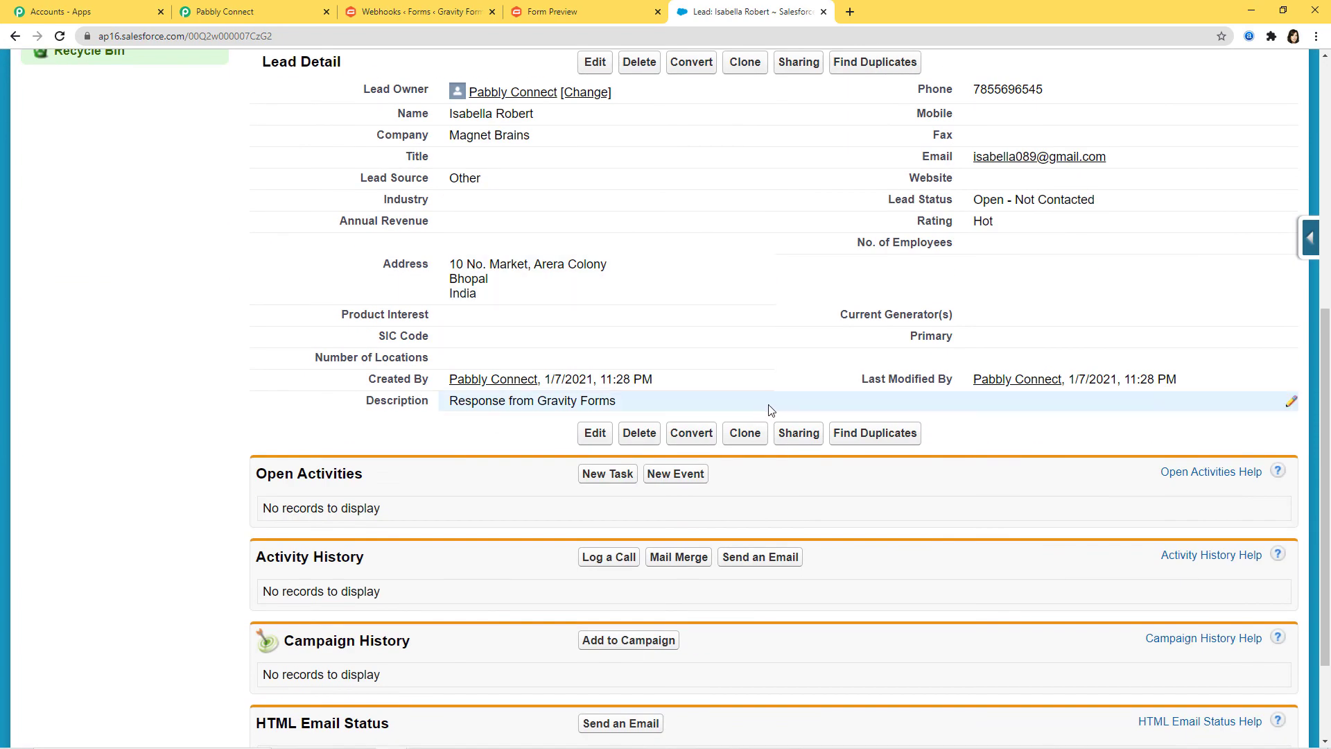
pyautogui.scroll(7, 1022, 588)
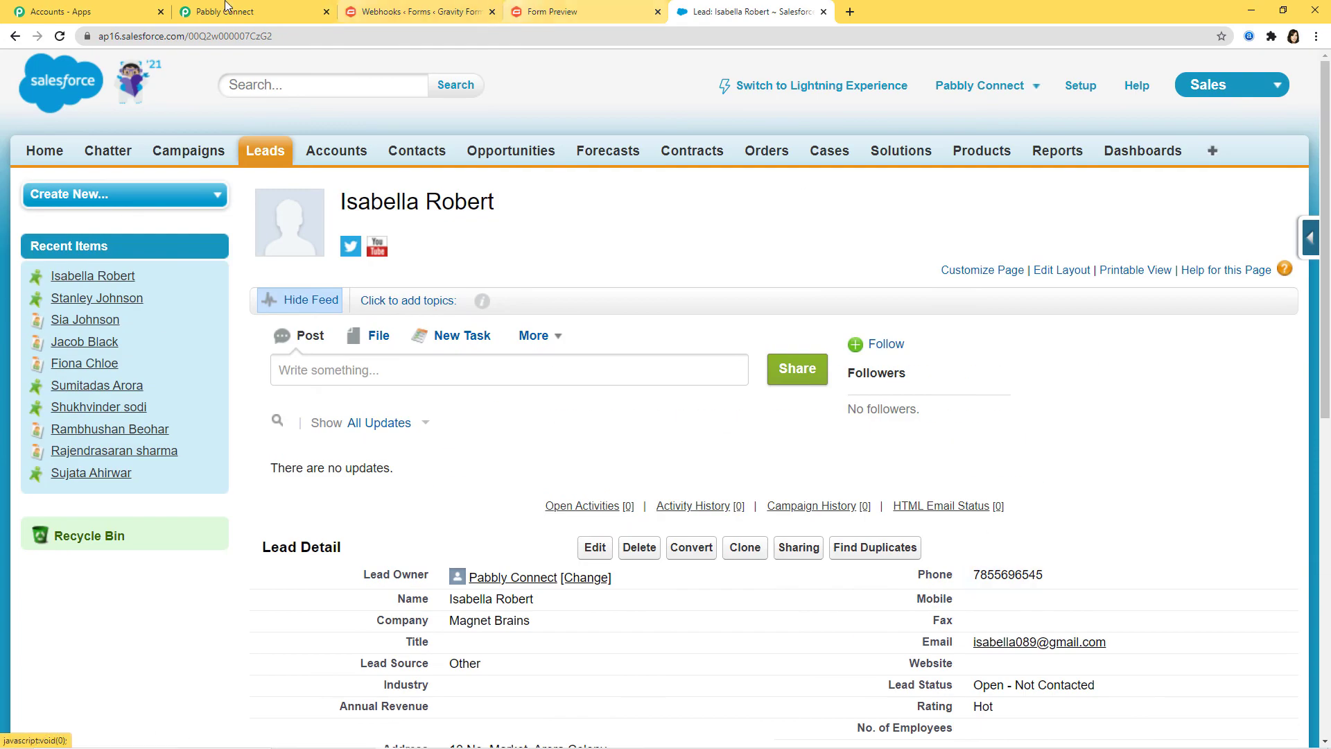
pyautogui.click(224, 12)
# Step: Collapse the Gravity Forms trigger to show the New Response → Create Lead workflow
pyautogui.scroll(6, 1299, 508)
pyautogui.scroll(20, 1300, 508)
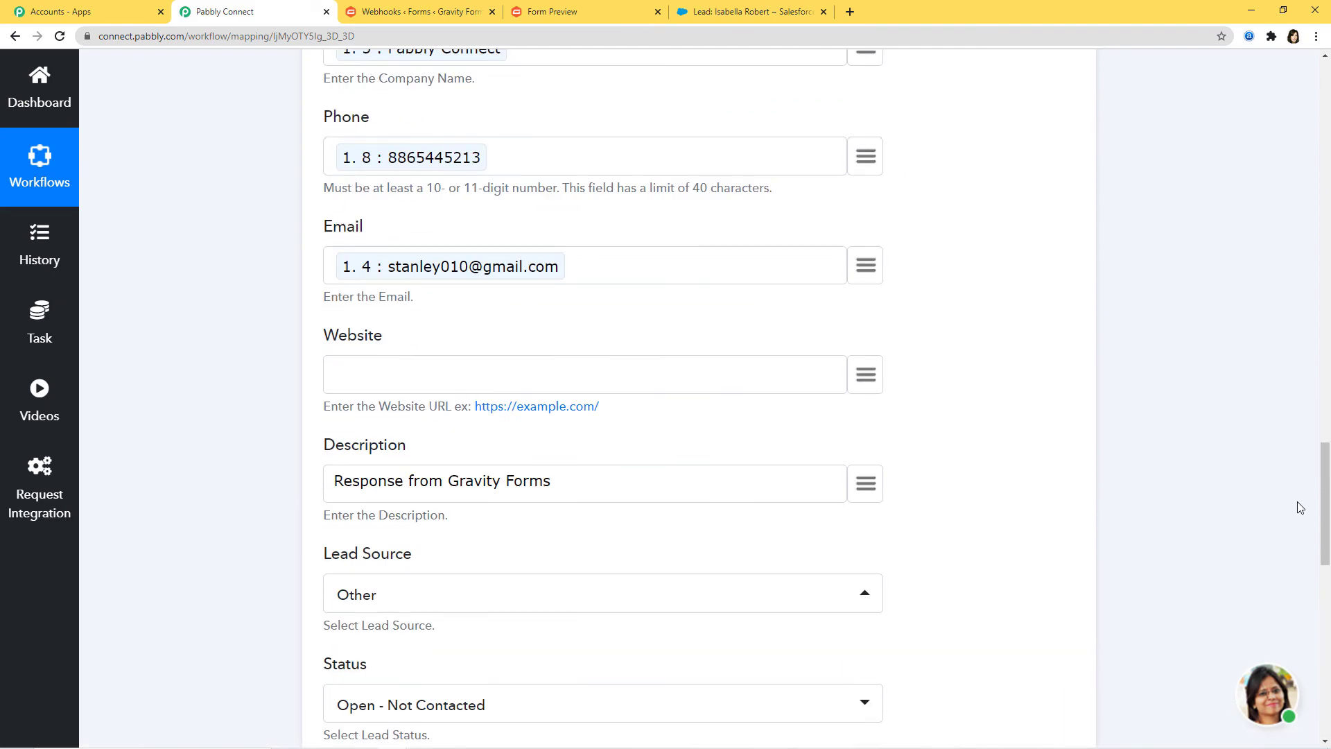
pyautogui.scroll(10, 1142, 546)
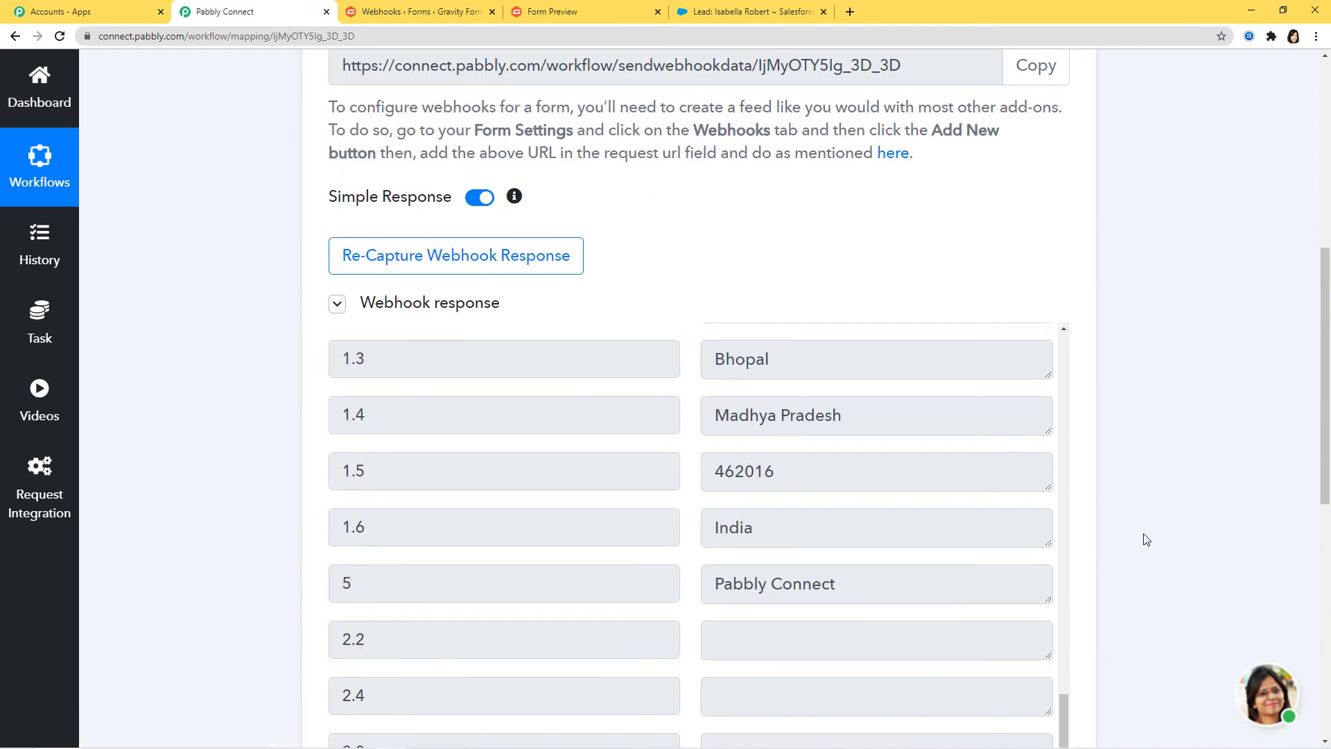
pyautogui.click(965, 169)
pyautogui.scroll(3, 1177, 519)
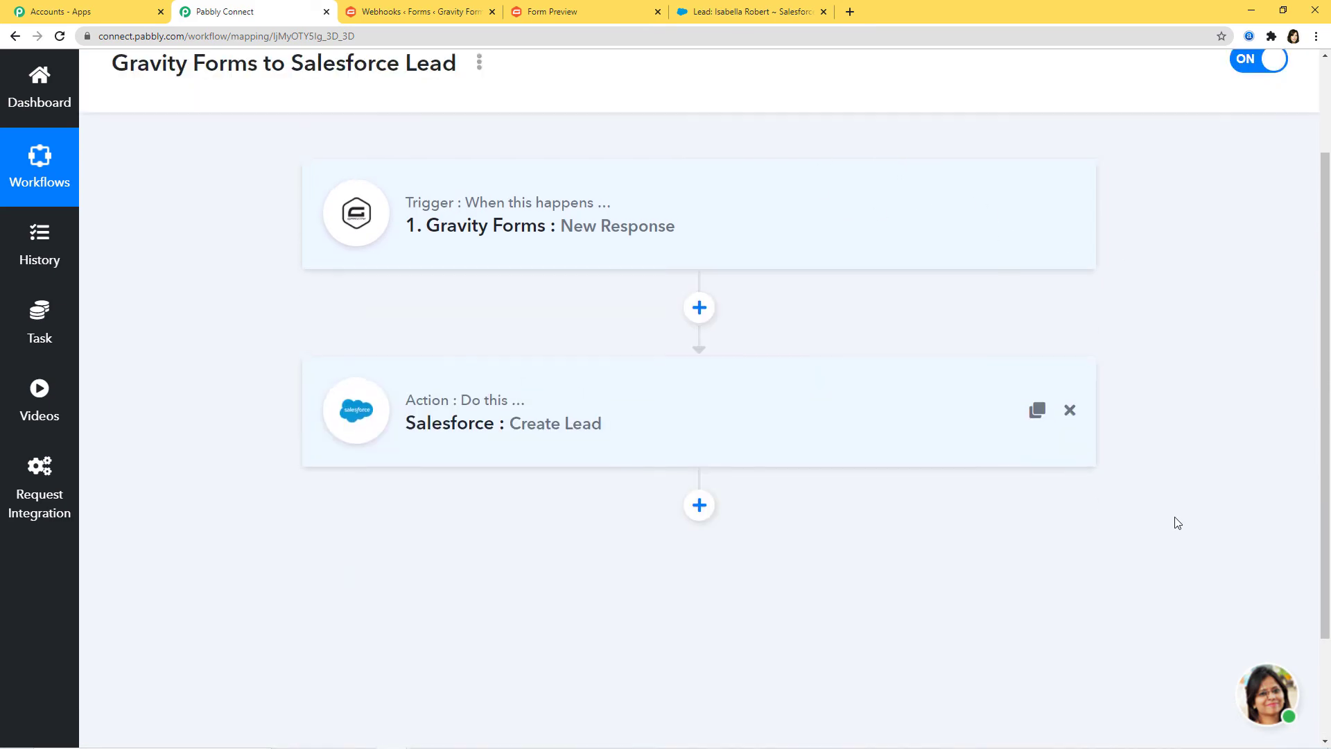